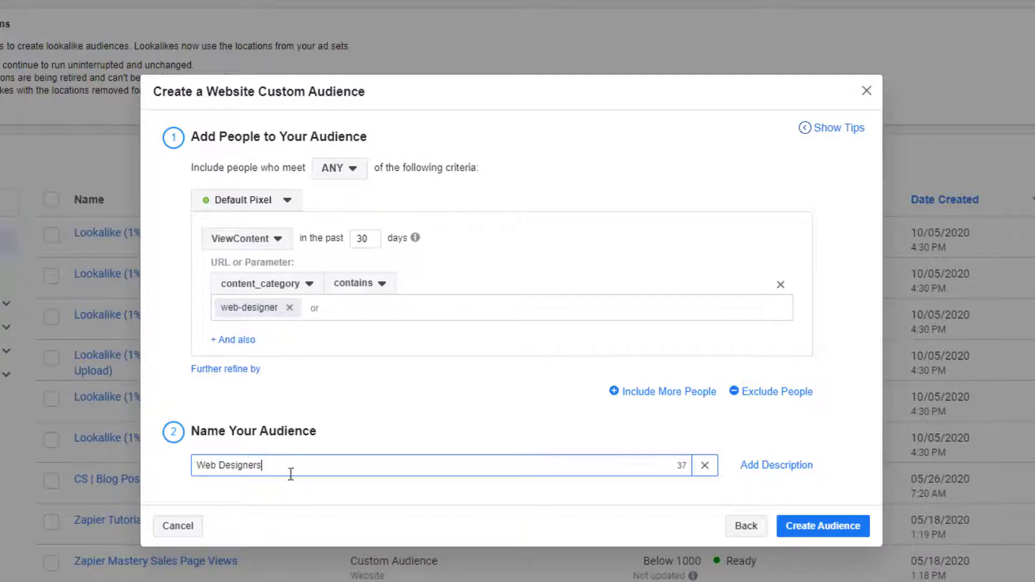
Review the website custom audience's event choices and its content_category rule for the Default Pixel
{"action": "left_click_drag", "start_coordinate": [291, 469], "coordinate": [157, 462]}
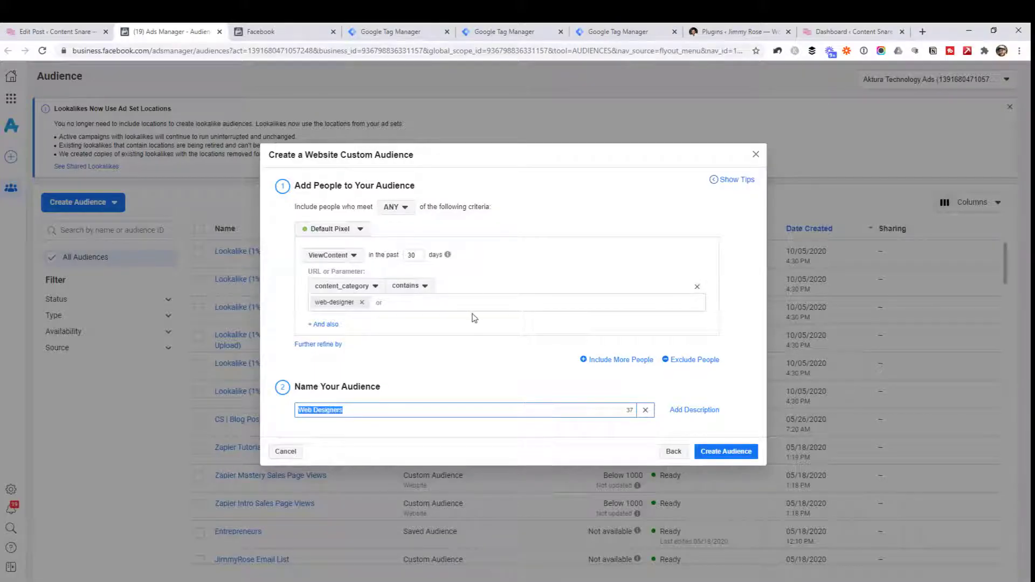
{"action": "left_click", "coordinate": [340, 255]}
{"action": "left_click", "coordinate": [353, 255]}
{"action": "left_click", "coordinate": [353, 256]}
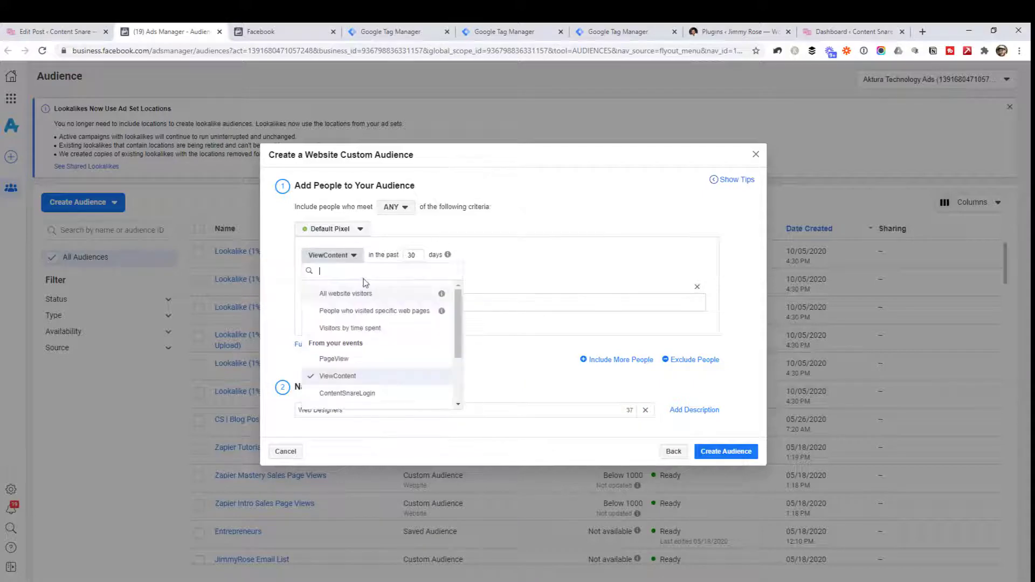
{"action": "left_click", "coordinate": [553, 271]}
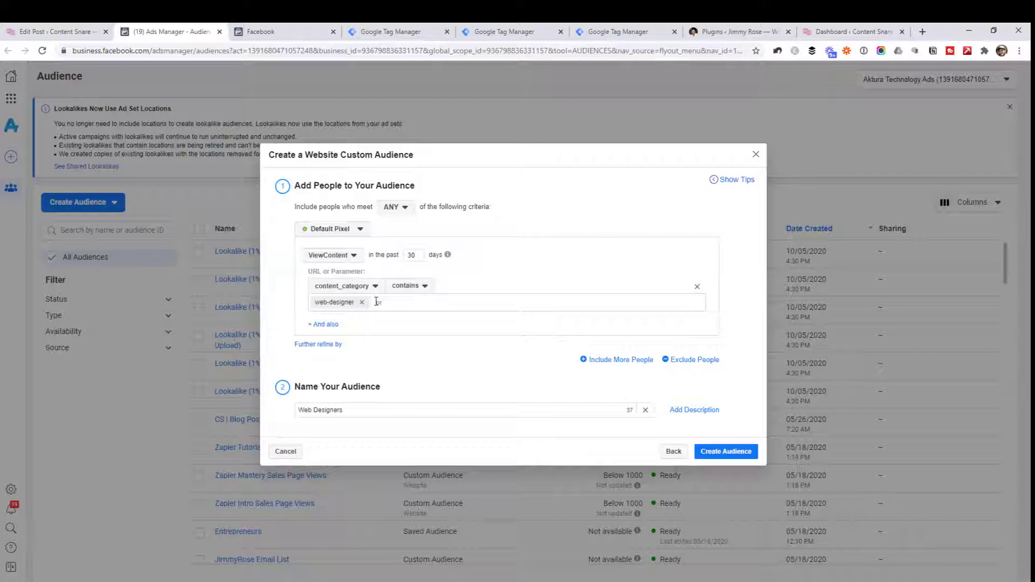
{"action": "left_click", "coordinate": [54, 31]}
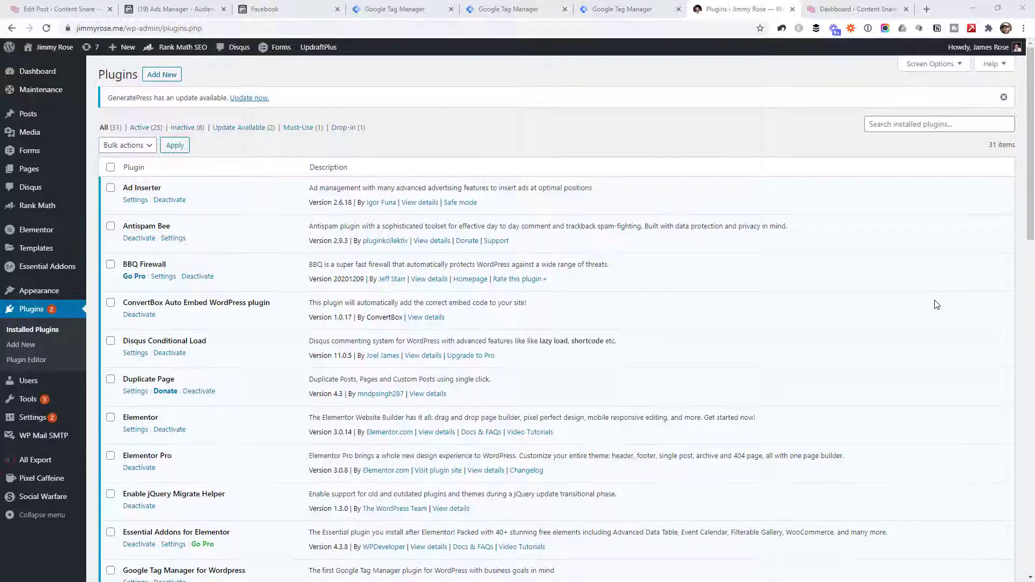
Open the settings of the installed Pixel Caffeine plugin and start connecting it to Facebook
{"action": "scroll", "coordinate": [561, 209], "scroll_direction": "down", "scroll_amount": 10}
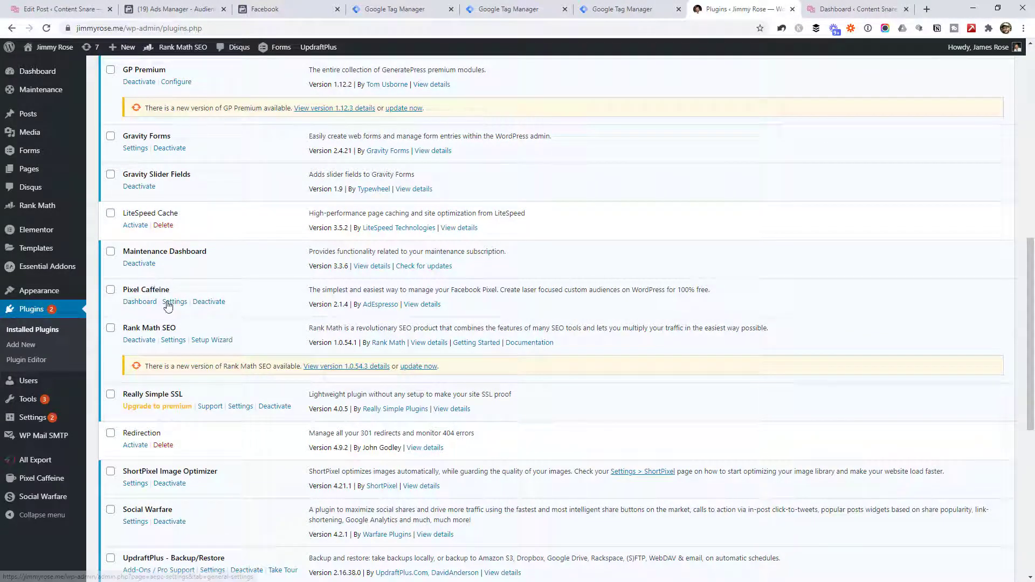
{"action": "left_click", "coordinate": [174, 302]}
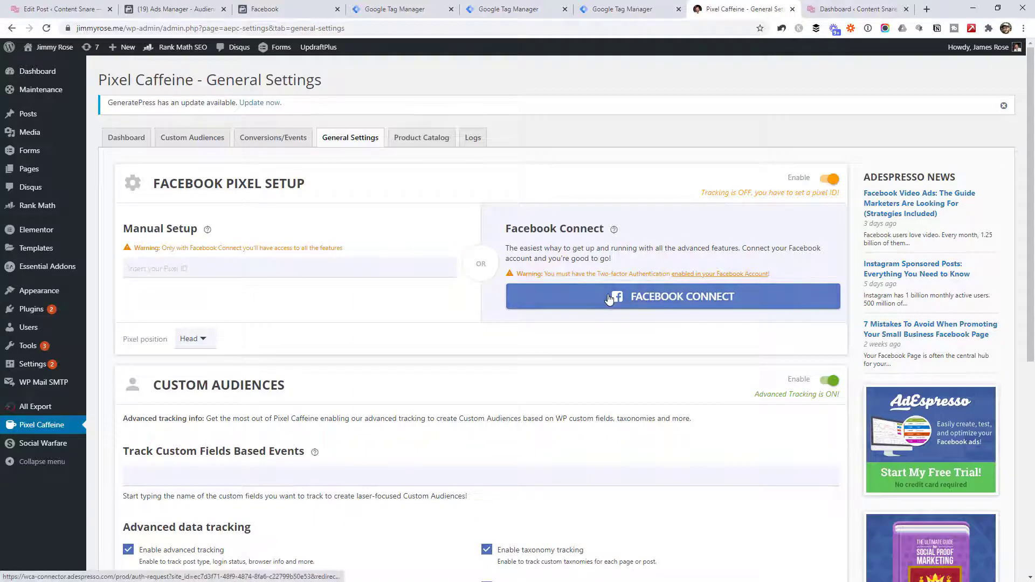
{"action": "left_click", "coordinate": [566, 297]}
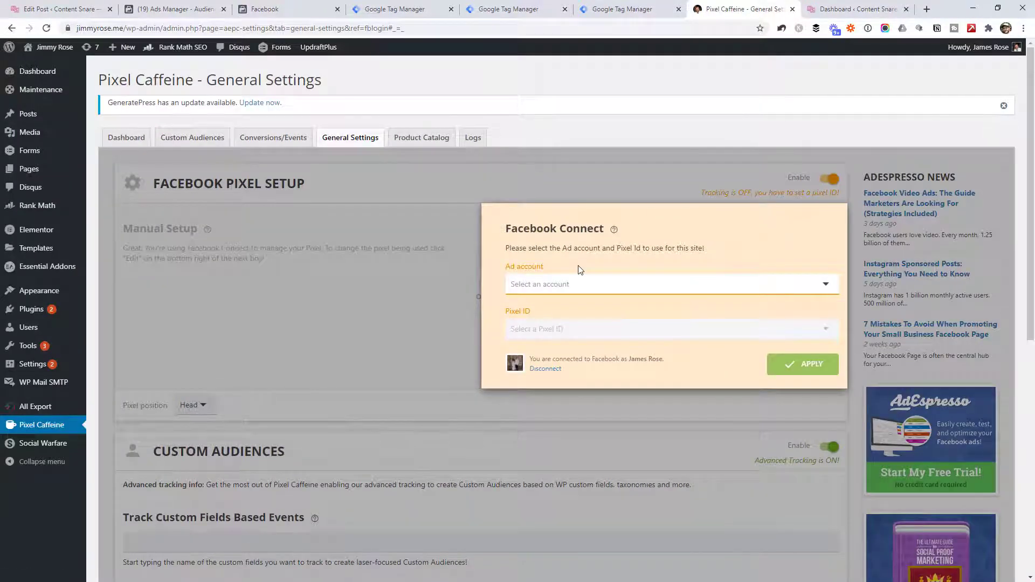
Choose the Aktura Technology Ads account and the JimmyRose Pixel for the Facebook connection and apply the selection
{"action": "left_click", "coordinate": [554, 285]}
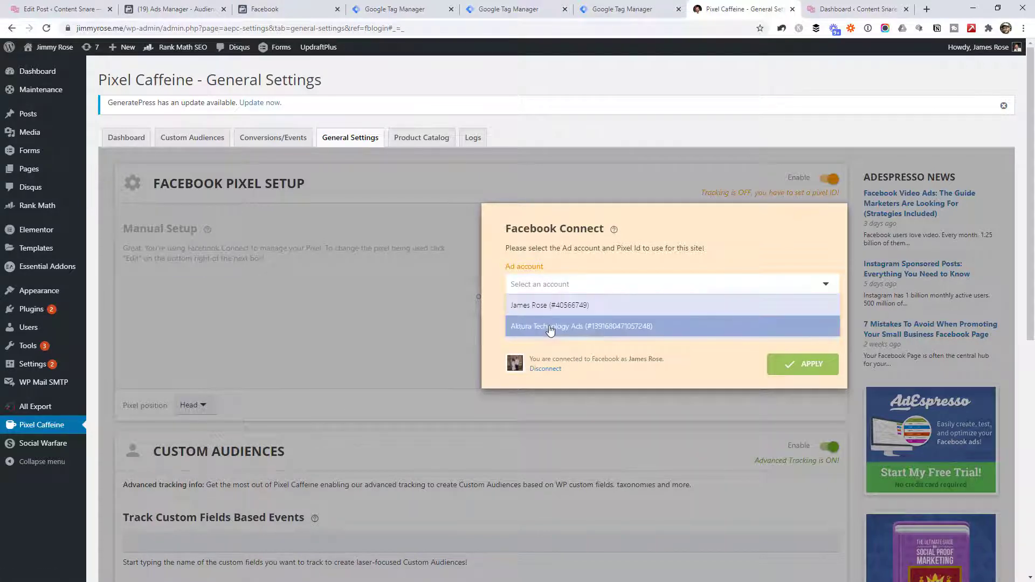
{"action": "left_click", "coordinate": [550, 327]}
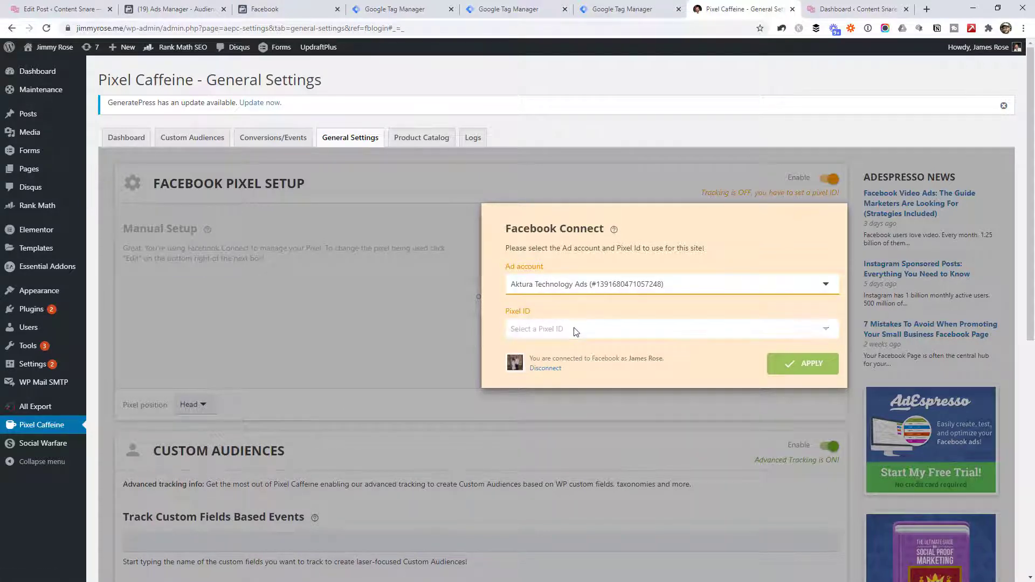
{"action": "left_click", "coordinate": [574, 330]}
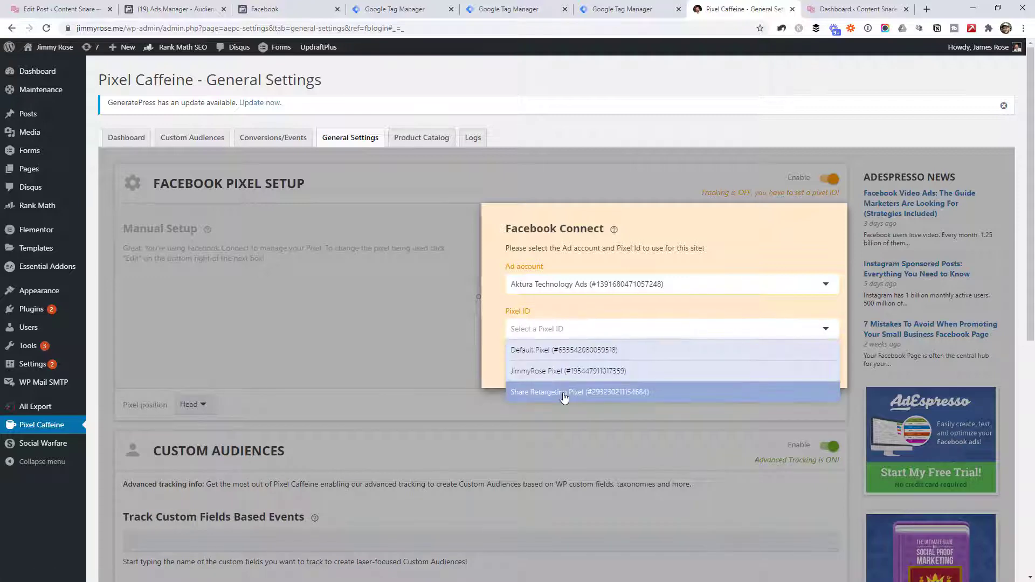
{"action": "left_click", "coordinate": [582, 310]}
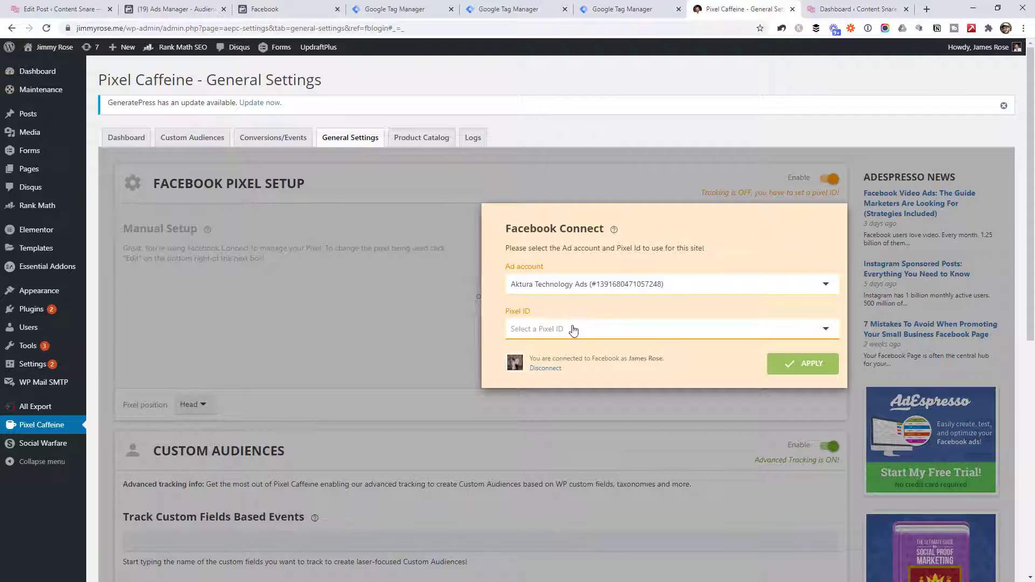
{"action": "left_click", "coordinate": [573, 330]}
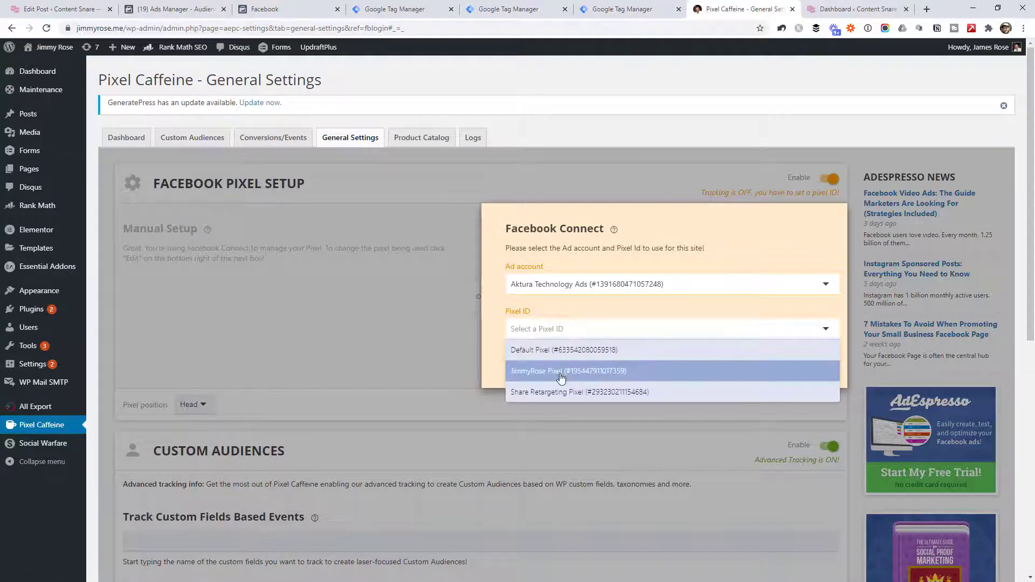
{"action": "left_click", "coordinate": [543, 372]}
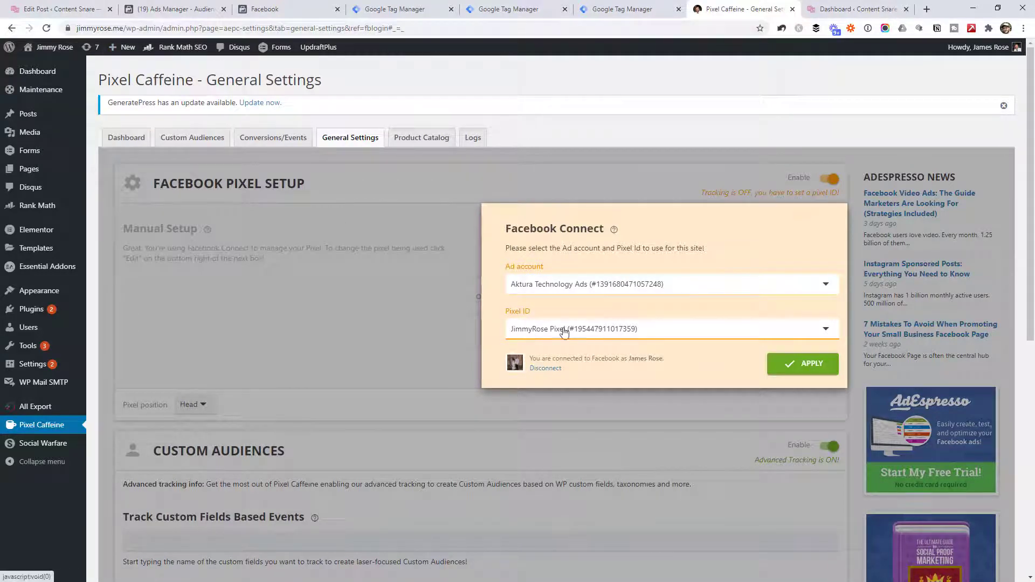
{"action": "left_click", "coordinate": [809, 364]}
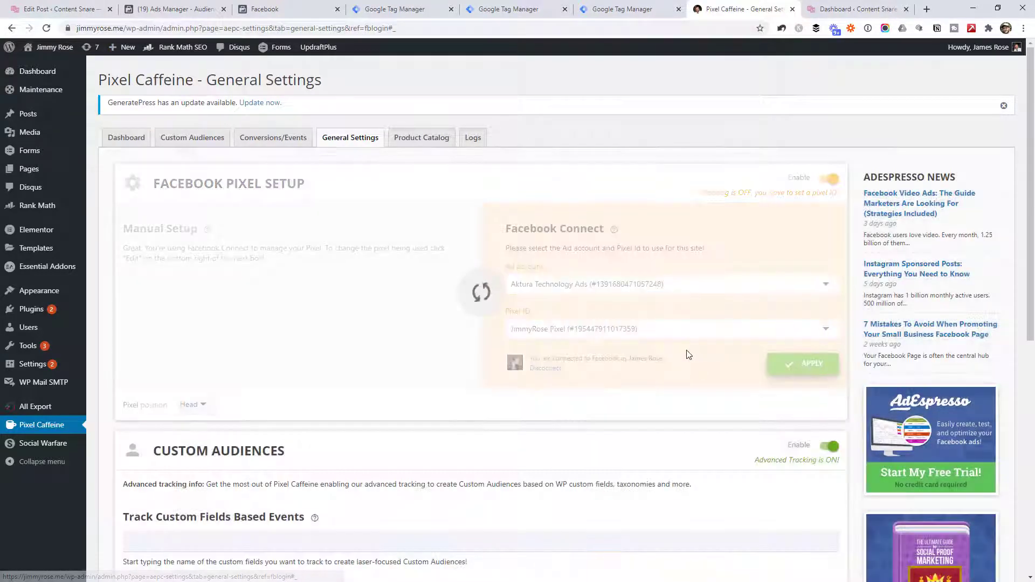
Review the Facebook pixel setup and the custom audiences' advanced data tracking options in Pixel Caffeine's general settings
{"action": "scroll", "coordinate": [474, 351], "scroll_direction": "down", "scroll_amount": 1}
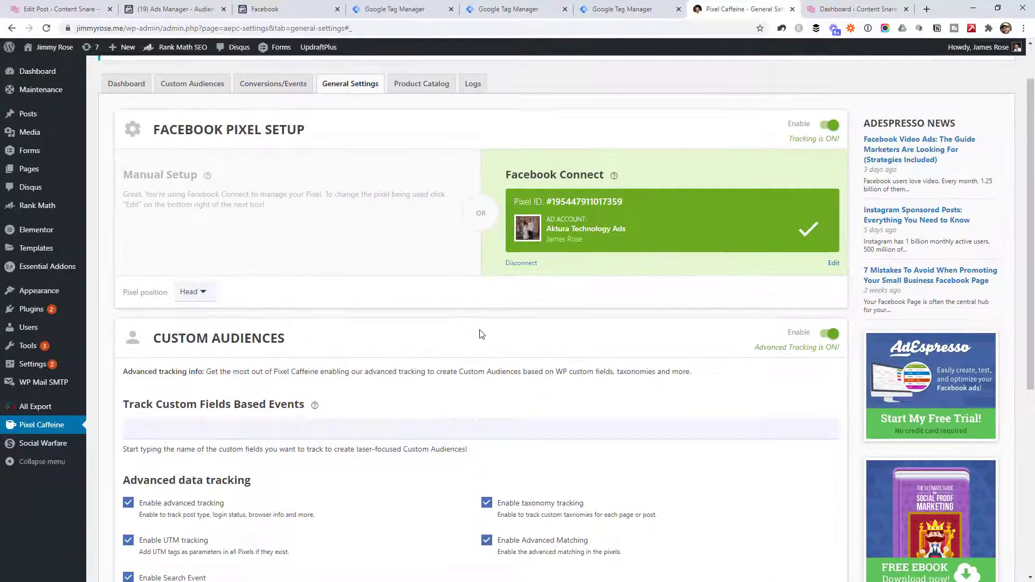
{"action": "scroll", "coordinate": [479, 334], "scroll_direction": "down", "scroll_amount": 2}
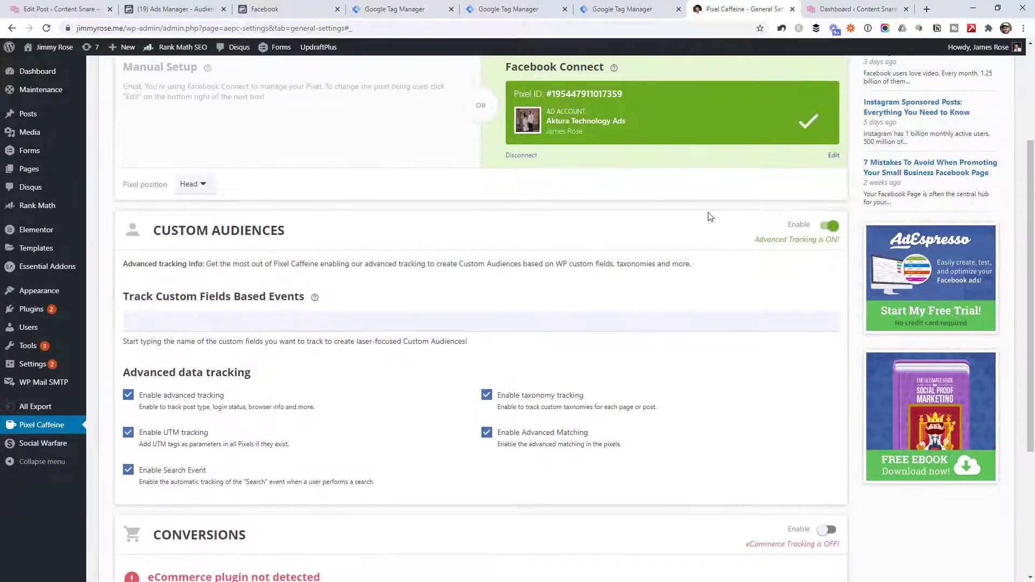
{"action": "scroll", "coordinate": [710, 217], "scroll_direction": "up", "scroll_amount": 4}
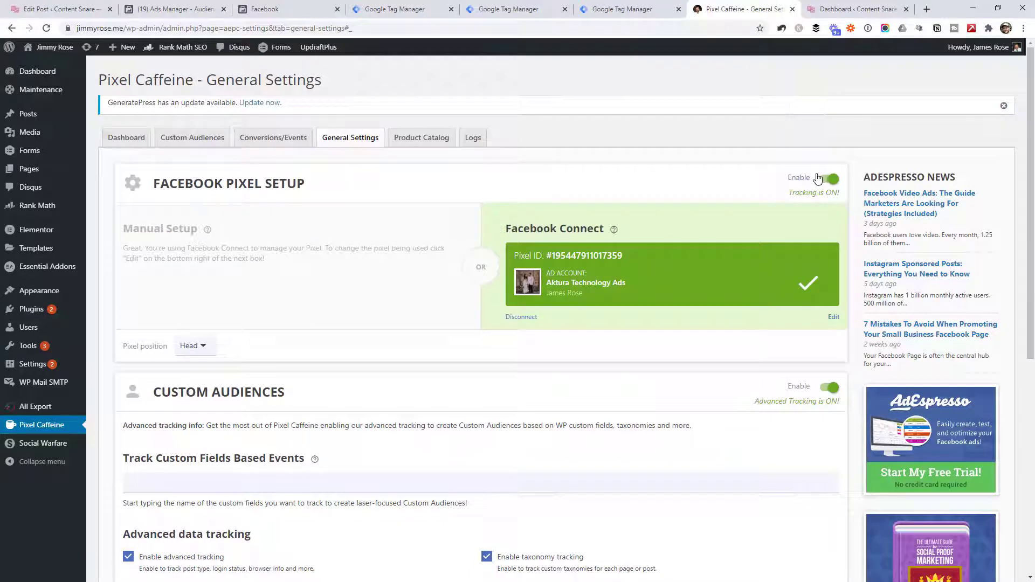
{"action": "scroll", "coordinate": [482, 274], "scroll_direction": "down", "scroll_amount": 3}
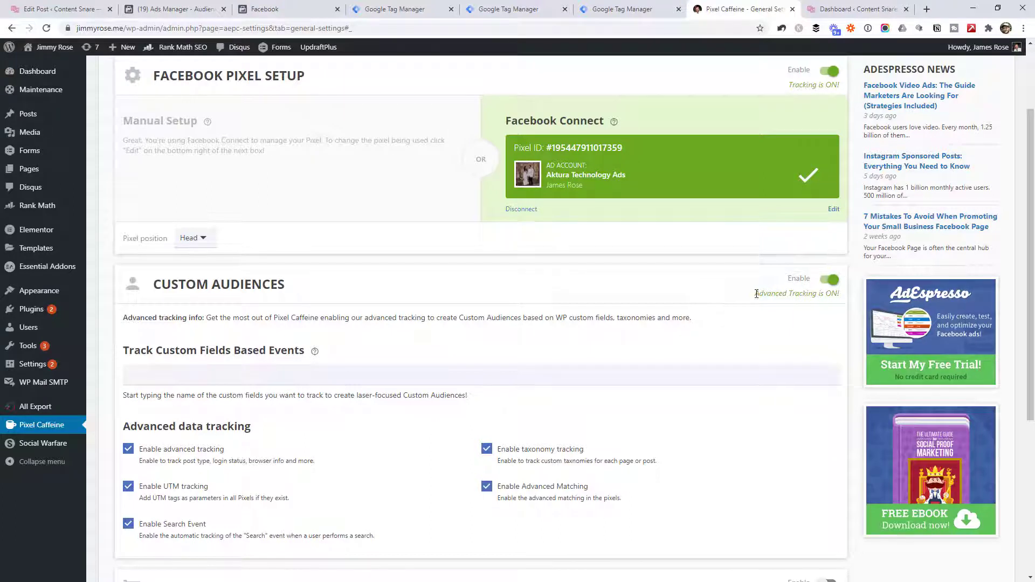
{"action": "left_click_drag", "start_coordinate": [755, 295], "coordinate": [841, 296]}
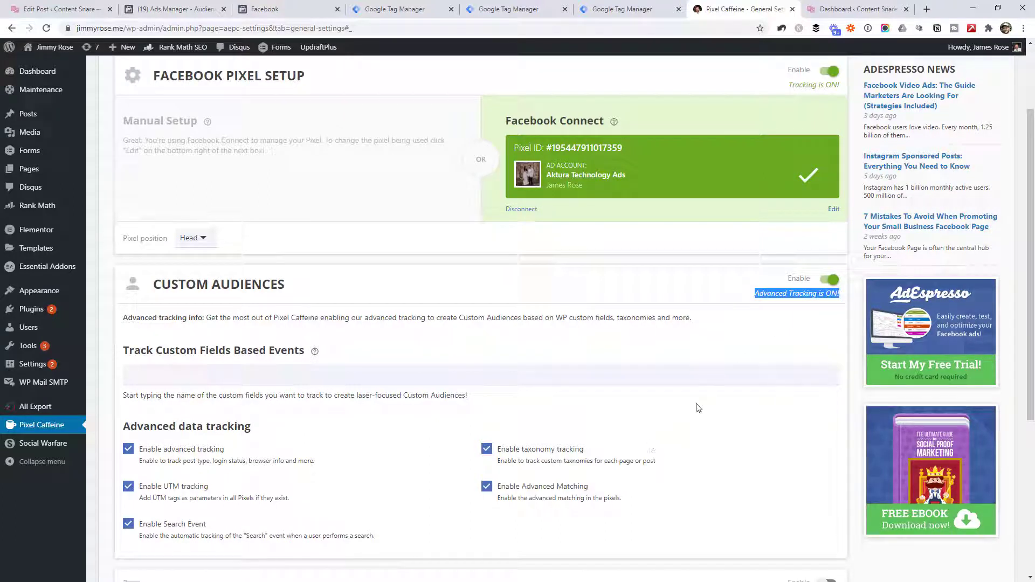
{"action": "scroll", "coordinate": [615, 426], "scroll_direction": "down", "scroll_amount": 1}
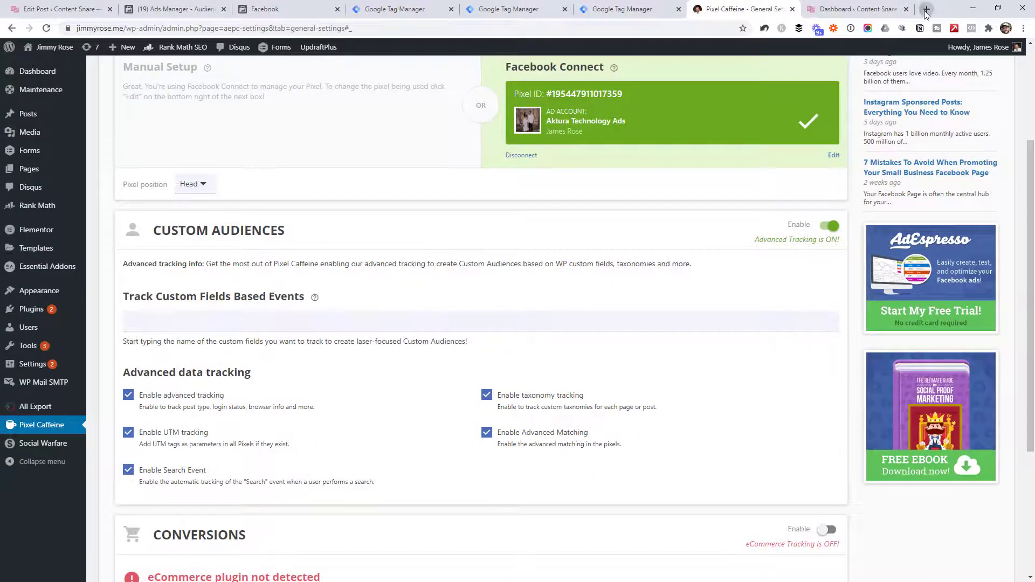
Load jimmyrose.me in a new browser tab and open the recent post "Best free screenshot and annotate app for Windows"
{"action": "left_click", "coordinate": [926, 12]}
{"action": "type", "text": "jimmyrose.me"}
{"action": "key", "text": "Return"}
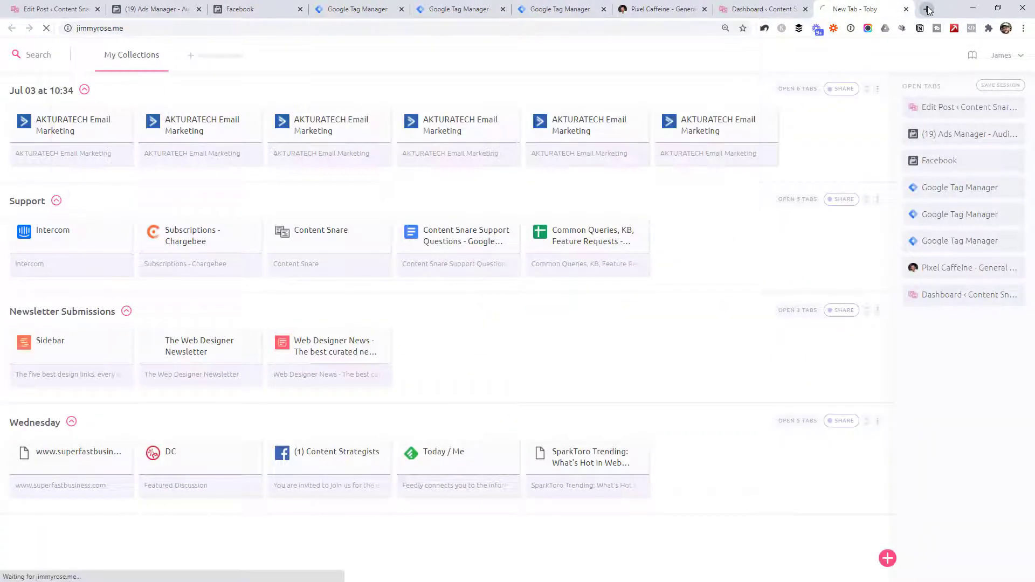
{"action": "scroll", "coordinate": [438, 441], "scroll_direction": "down", "scroll_amount": 15}
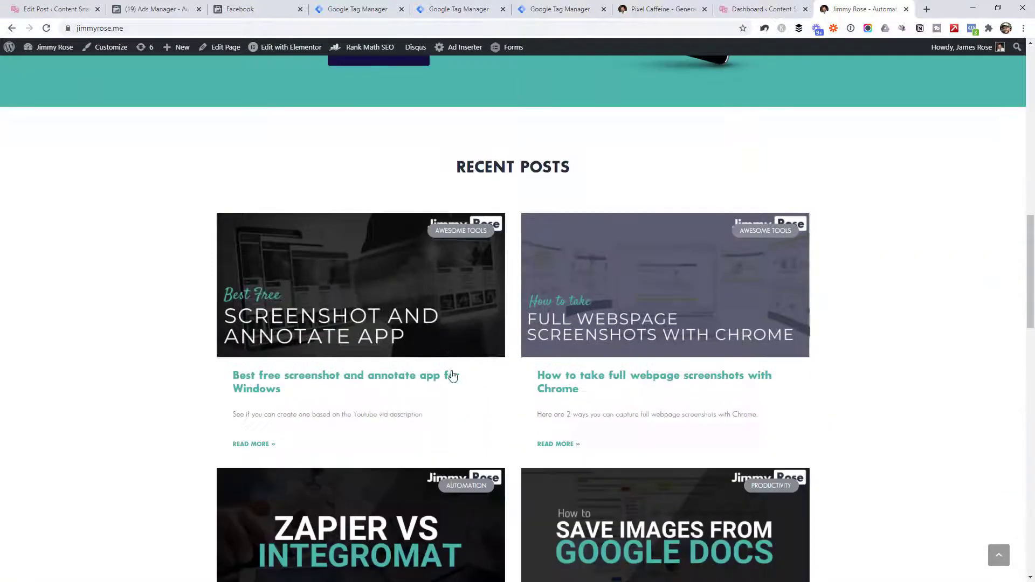
{"action": "left_click", "coordinate": [452, 376]}
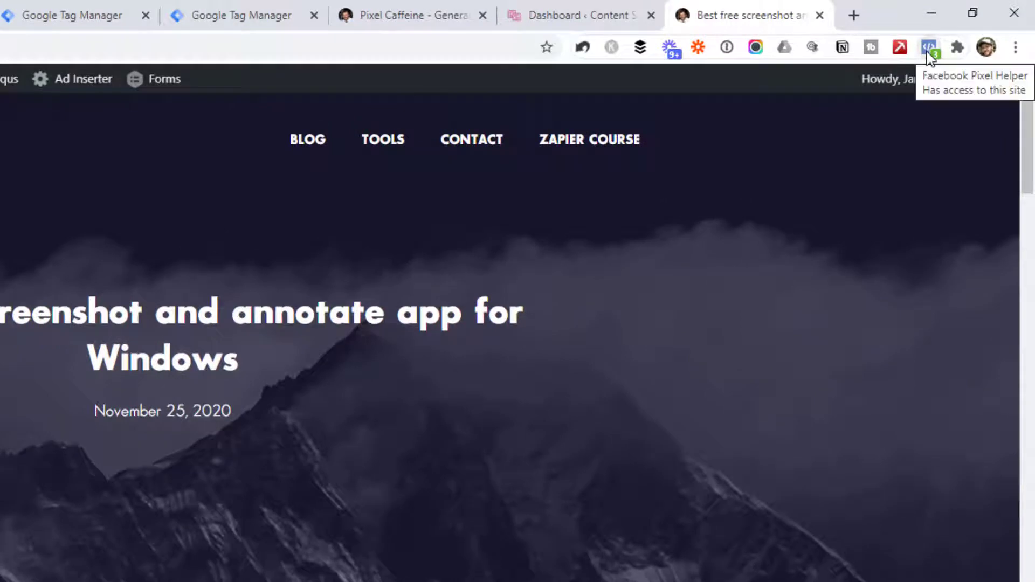
Expand AdvancedEvents in Facebook Pixel Helper for the post and examine the custom parameters sent
{"action": "left_click", "coordinate": [929, 54]}
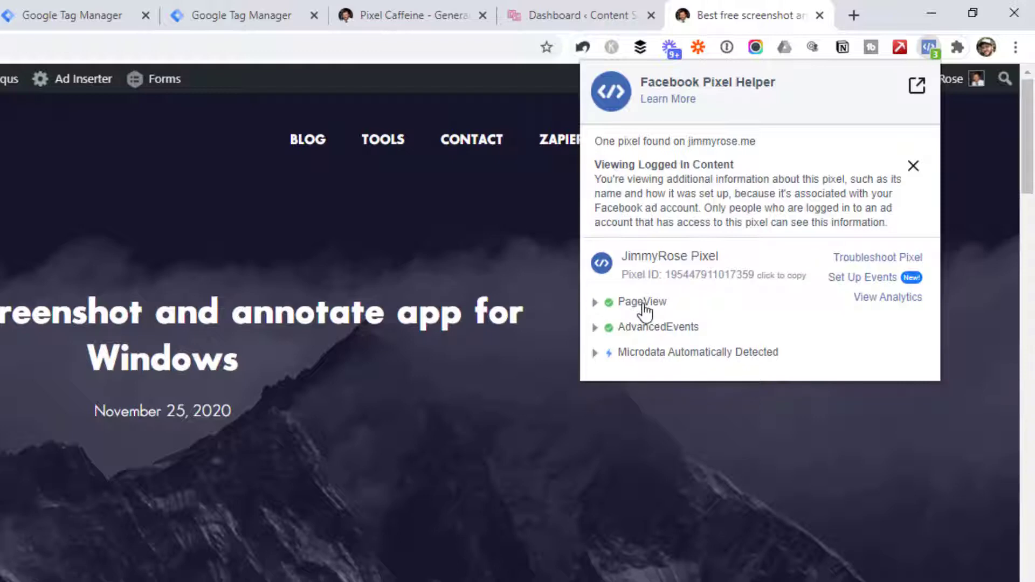
{"action": "left_click", "coordinate": [626, 335]}
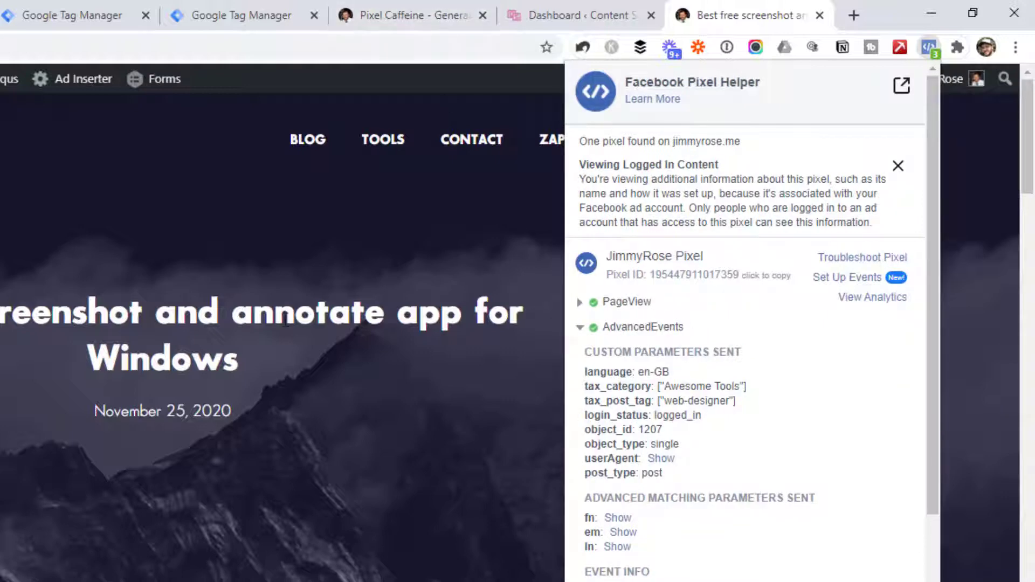
{"action": "scroll", "coordinate": [725, 386], "scroll_direction": "down", "scroll_amount": 3}
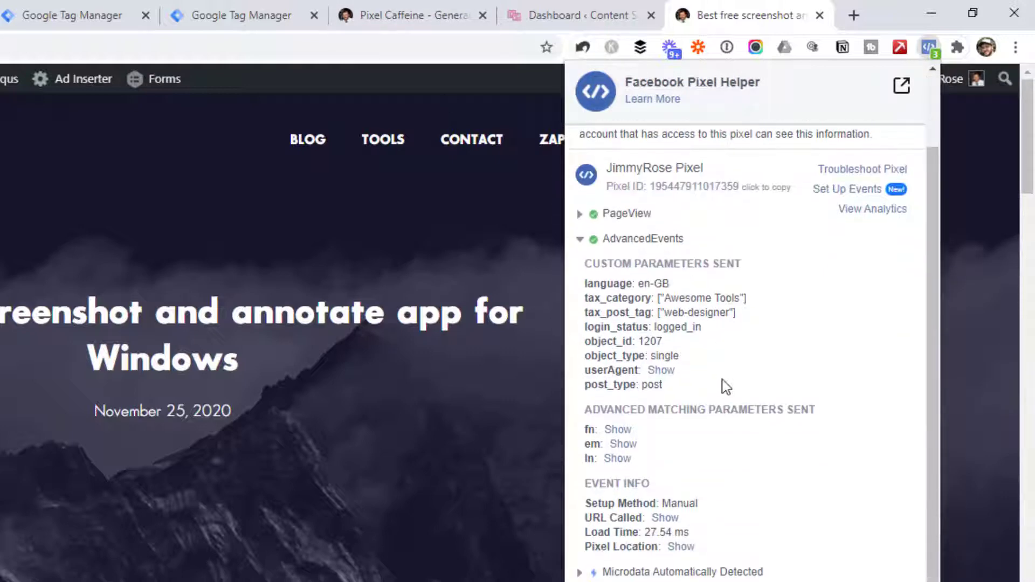
{"action": "scroll", "coordinate": [725, 385], "scroll_direction": "up", "scroll_amount": 3}
{"action": "left_click_drag", "start_coordinate": [586, 371], "coordinate": [676, 471]}
{"action": "left_click", "coordinate": [676, 471]}
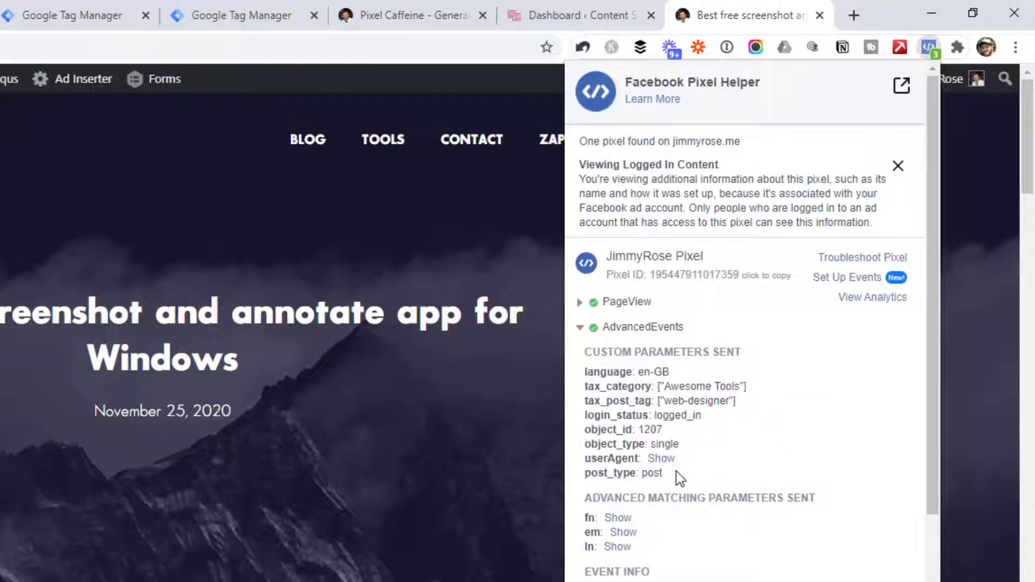
Examine the tax_category and tax_post_tag parameters that the AdvancedEvents event sends for the post
{"action": "left_click_drag", "start_coordinate": [587, 386], "coordinate": [747, 387]}
{"action": "left_click", "coordinate": [755, 396]}
{"action": "left_click_drag", "start_coordinate": [588, 401], "coordinate": [751, 407]}
{"action": "left_click", "coordinate": [749, 408]}
{"action": "left_click_drag", "start_coordinate": [667, 401], "coordinate": [731, 401]}
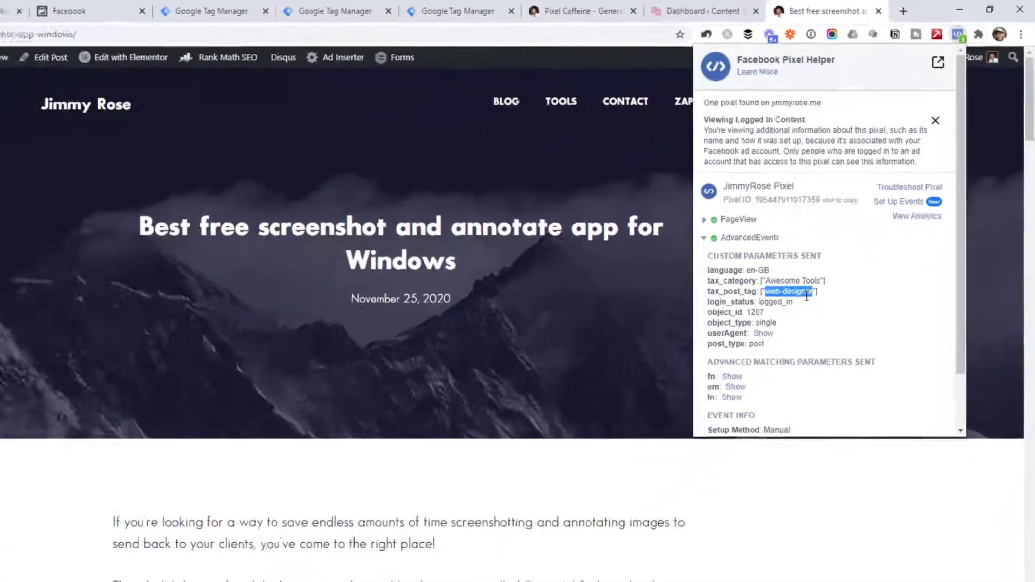
Switch to Facebook Events Manager and examine the JimmyRose Pixel's list of received events
{"action": "left_click", "coordinate": [755, 20]}
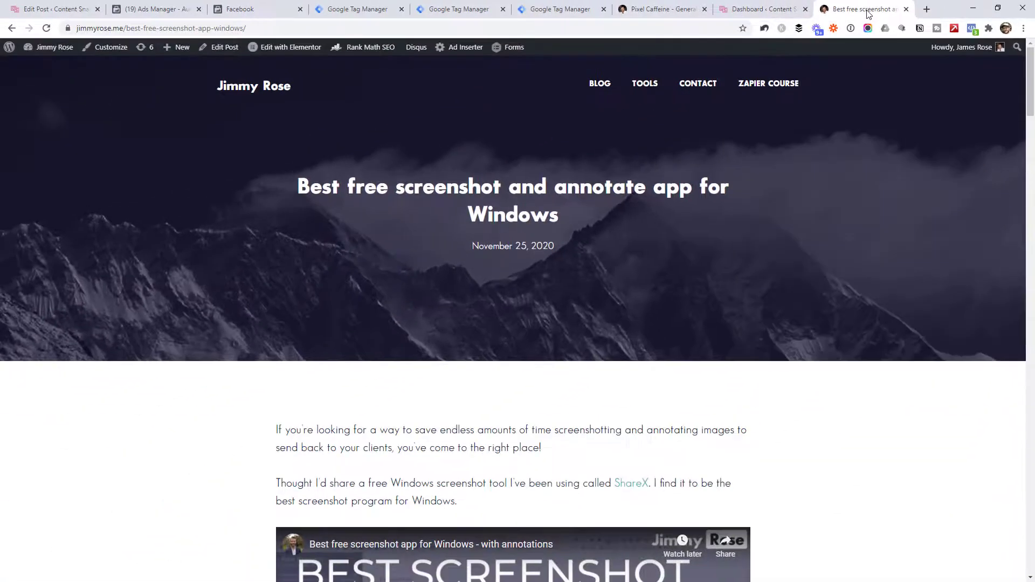
{"action": "left_click", "coordinate": [240, 9]}
{"action": "left_click", "coordinate": [16, 78]}
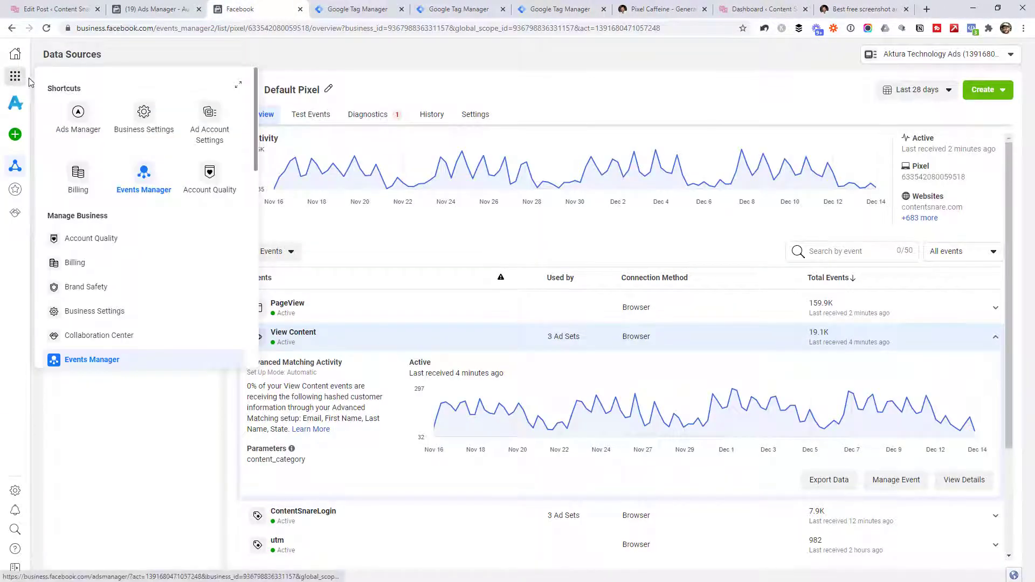
{"action": "scroll", "coordinate": [155, 218], "scroll_direction": "down", "scroll_amount": 2}
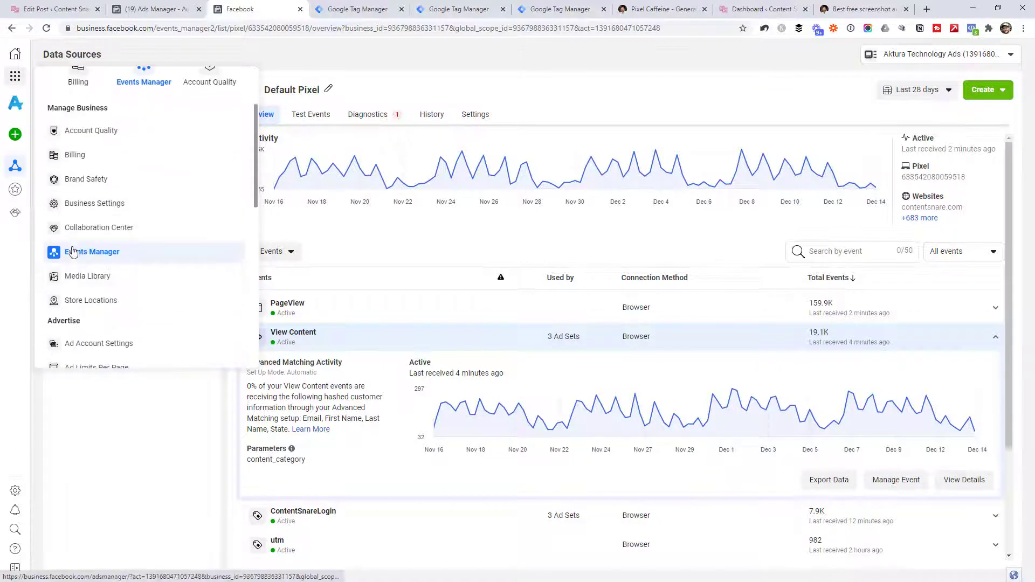
{"action": "left_click", "coordinate": [482, 63]}
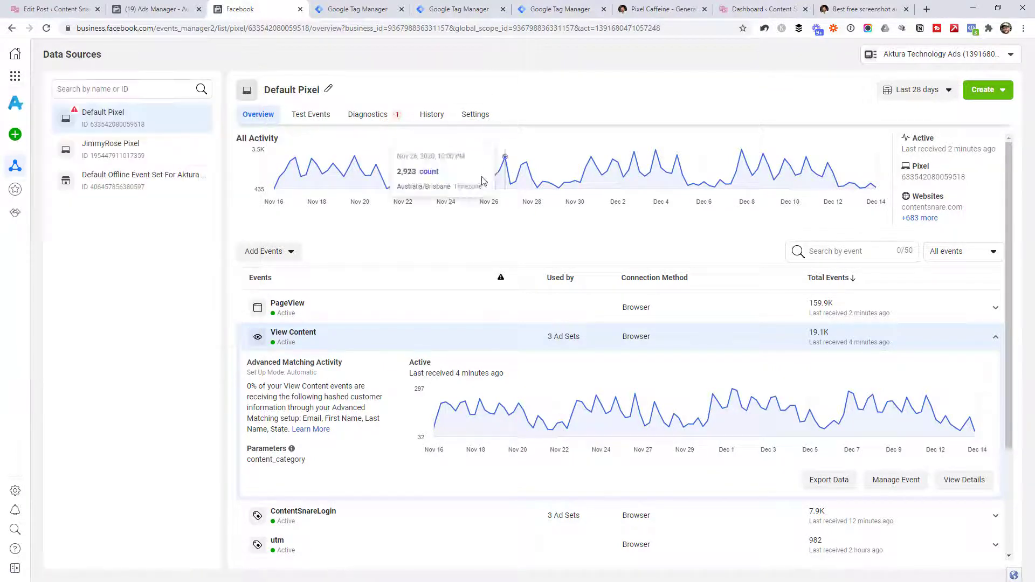
{"action": "left_click", "coordinate": [119, 156]}
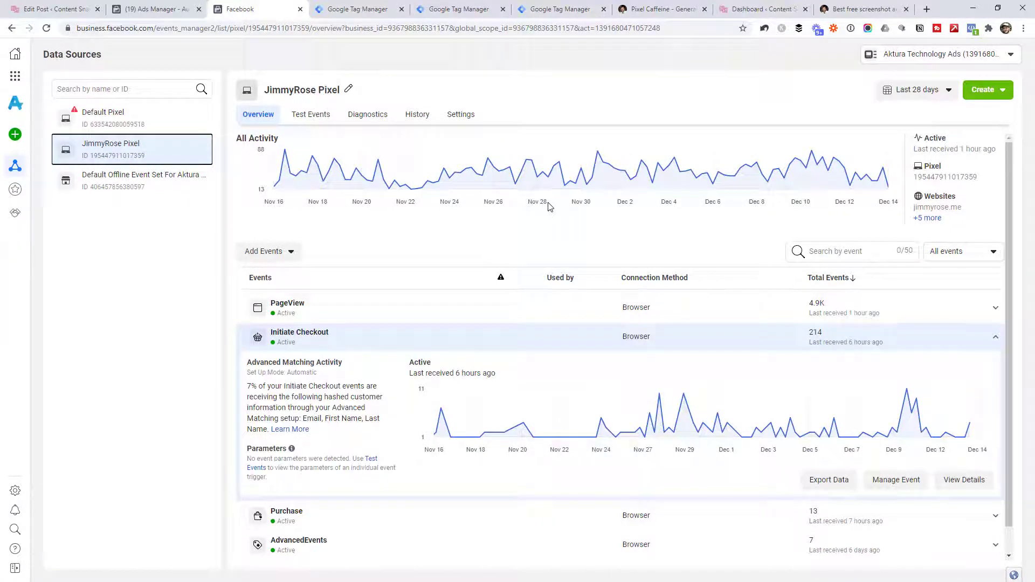
{"action": "scroll", "coordinate": [554, 211], "scroll_direction": "down", "scroll_amount": 1}
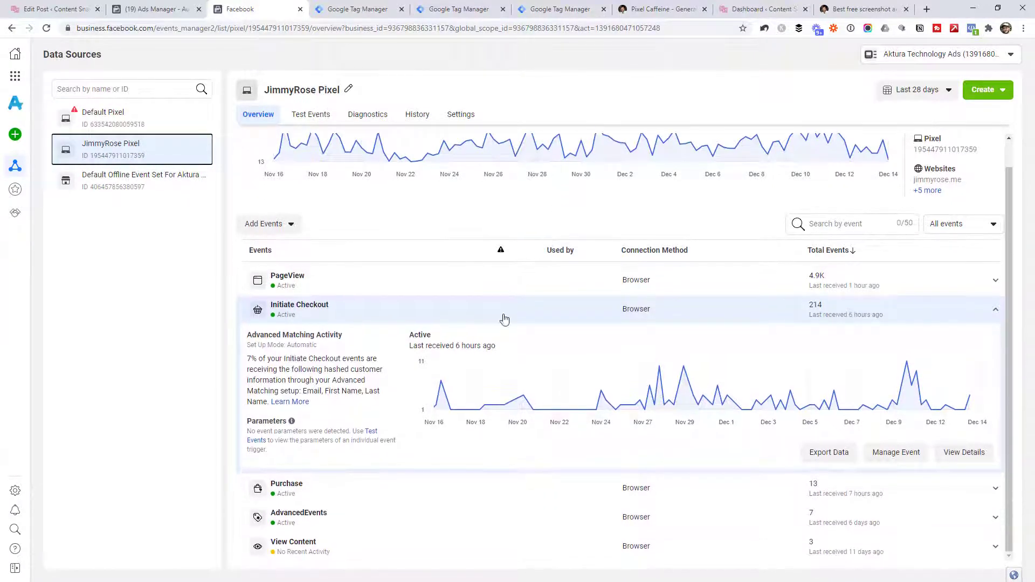
Return to the screenshot app post and check its AdvancedEvents event again in Facebook Pixel Helper
{"action": "left_click", "coordinate": [858, 10]}
{"action": "left_click", "coordinate": [972, 28]}
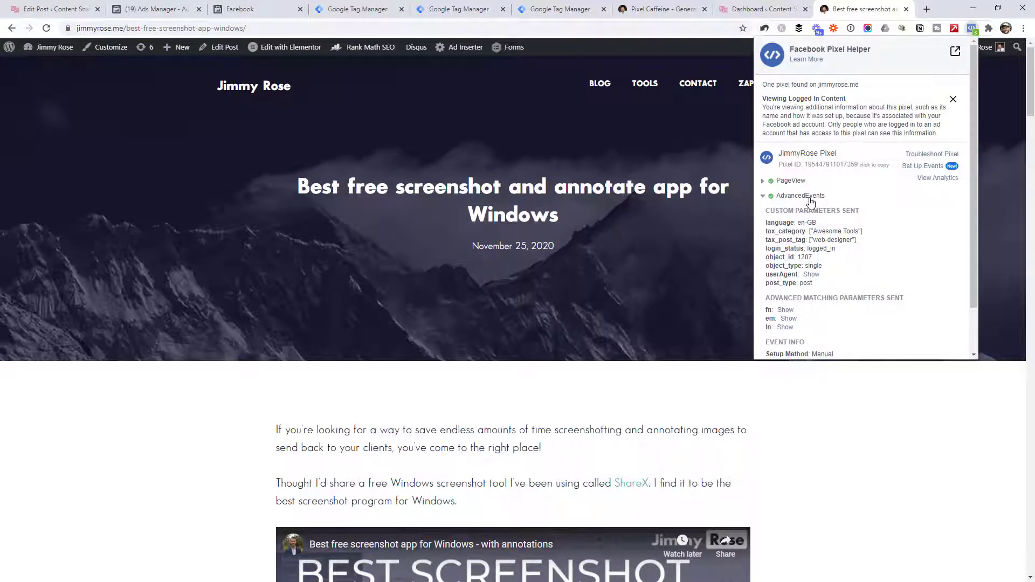
Switch to Facebook Events Manager and examine all parameters received with the JimmyRose Pixel's AdvancedEvents event
{"action": "left_click", "coordinate": [254, 9]}
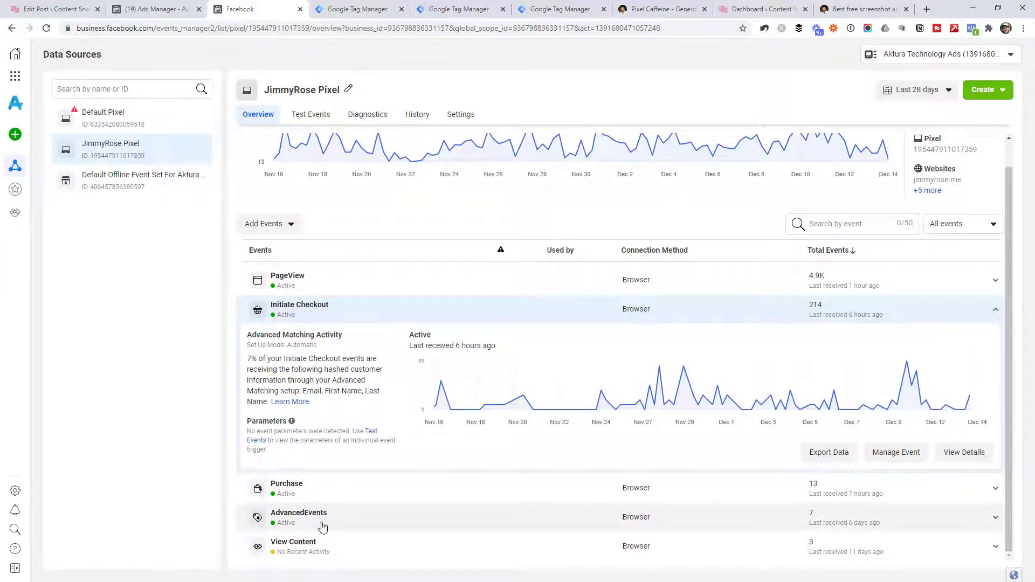
{"action": "left_click", "coordinate": [290, 517]}
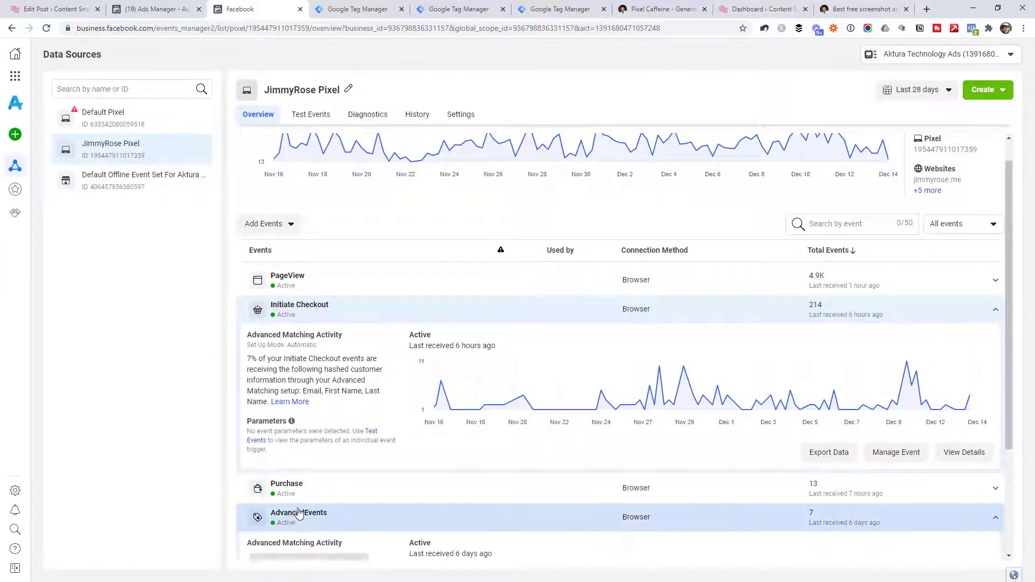
{"action": "scroll", "coordinate": [328, 512], "scroll_direction": "down", "scroll_amount": 3}
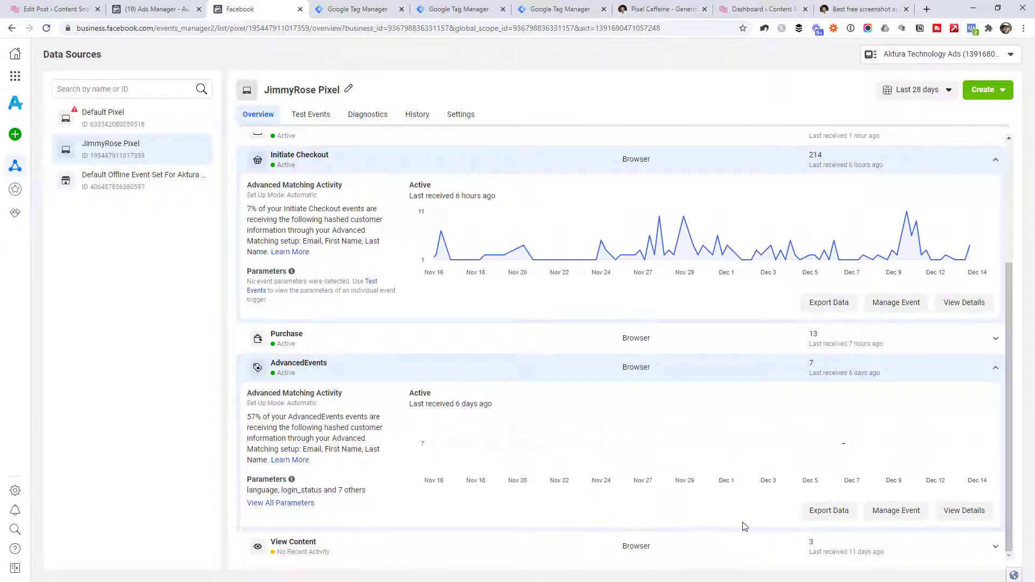
{"action": "mouse_move", "coordinate": [842, 445]}
{"action": "left_click", "coordinate": [283, 504]}
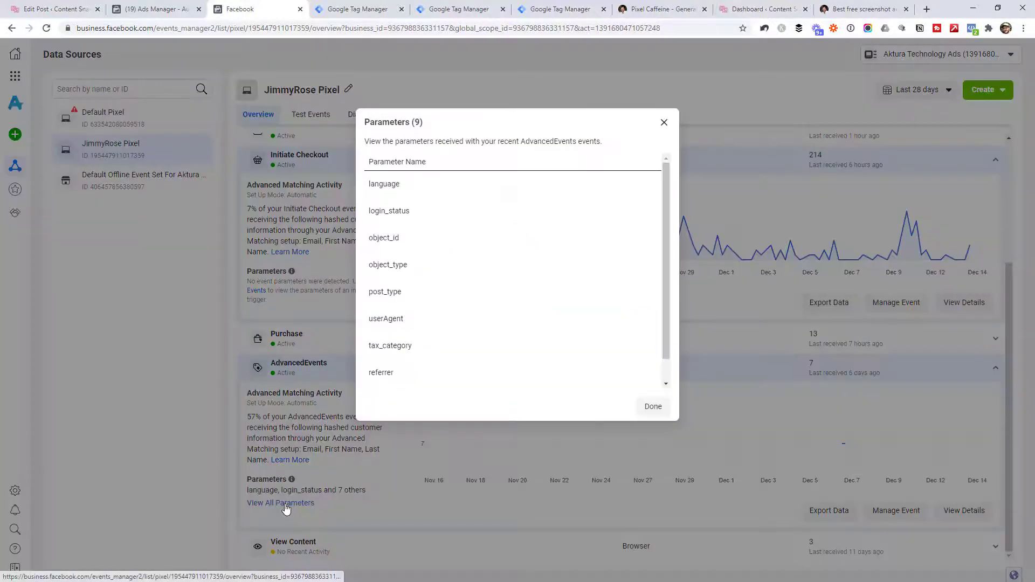
{"action": "scroll", "coordinate": [399, 259], "scroll_direction": "down", "scroll_amount": 1}
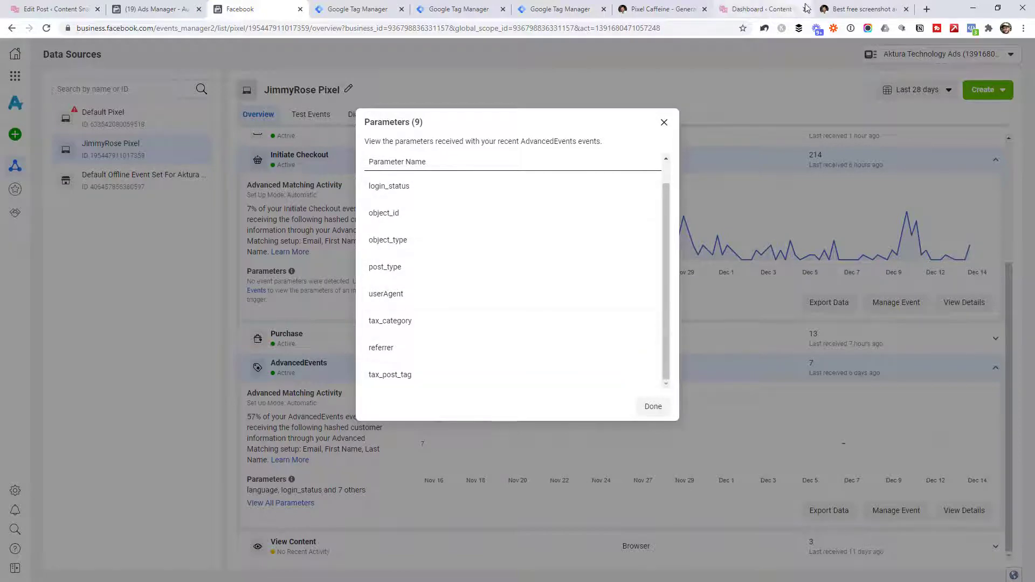
{"action": "left_click", "coordinate": [257, 424]}
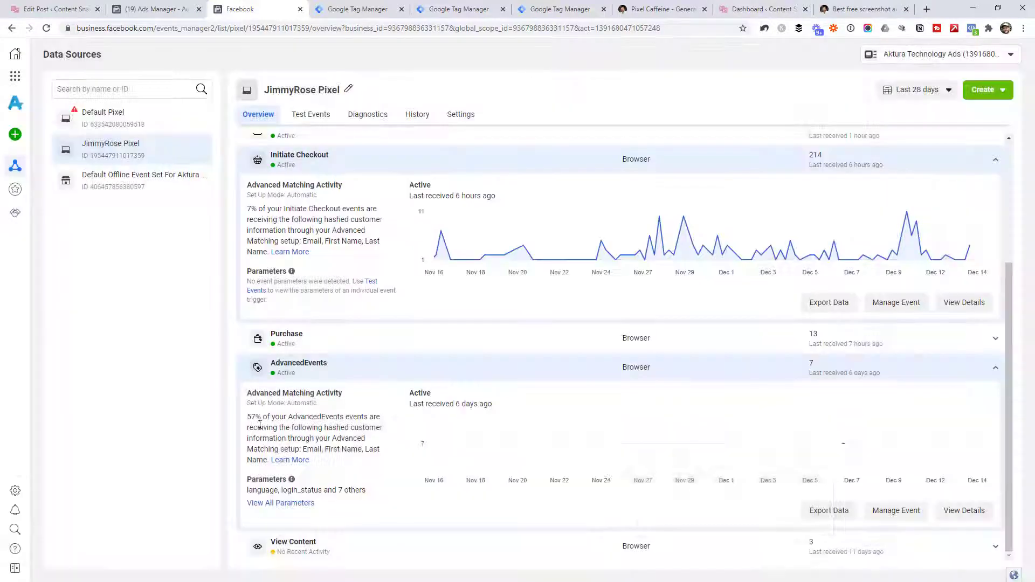
Examine the recent activities of AdvancedEvents, including the parameters recorded for the screenshot app post
{"action": "left_click", "coordinate": [969, 512]}
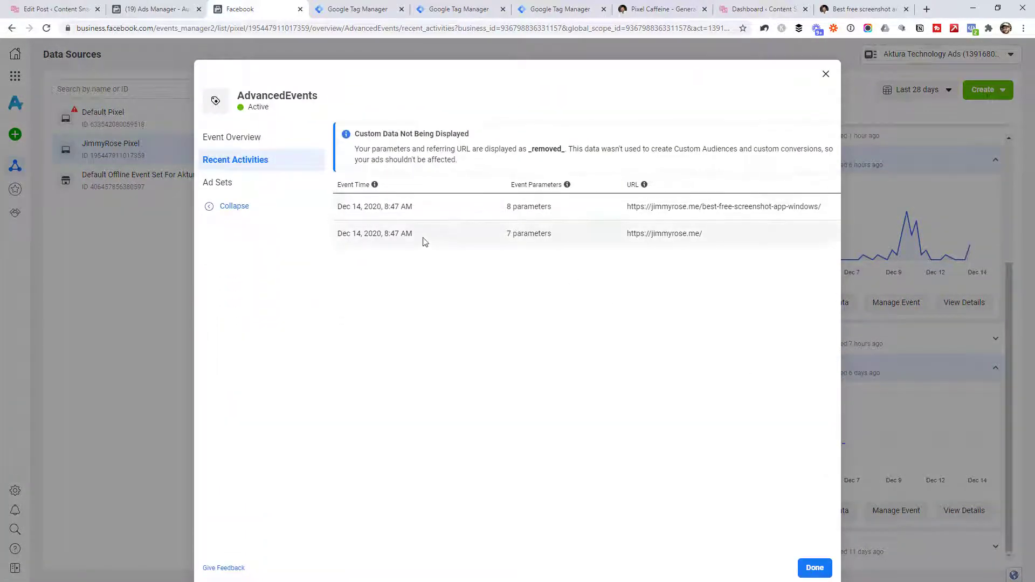
{"action": "mouse_move", "coordinate": [533, 205]}
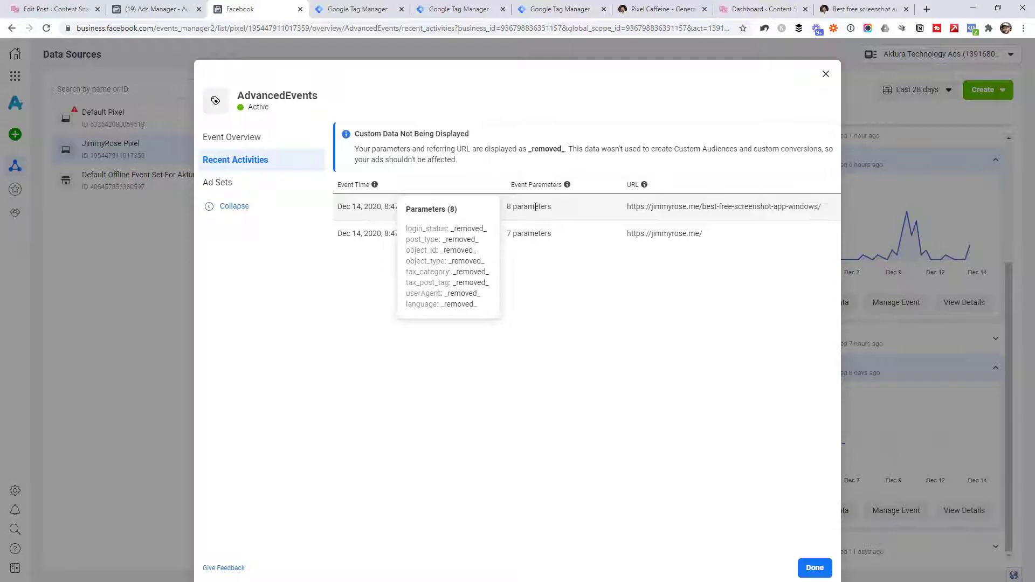
{"action": "left_click", "coordinate": [170, 120]}
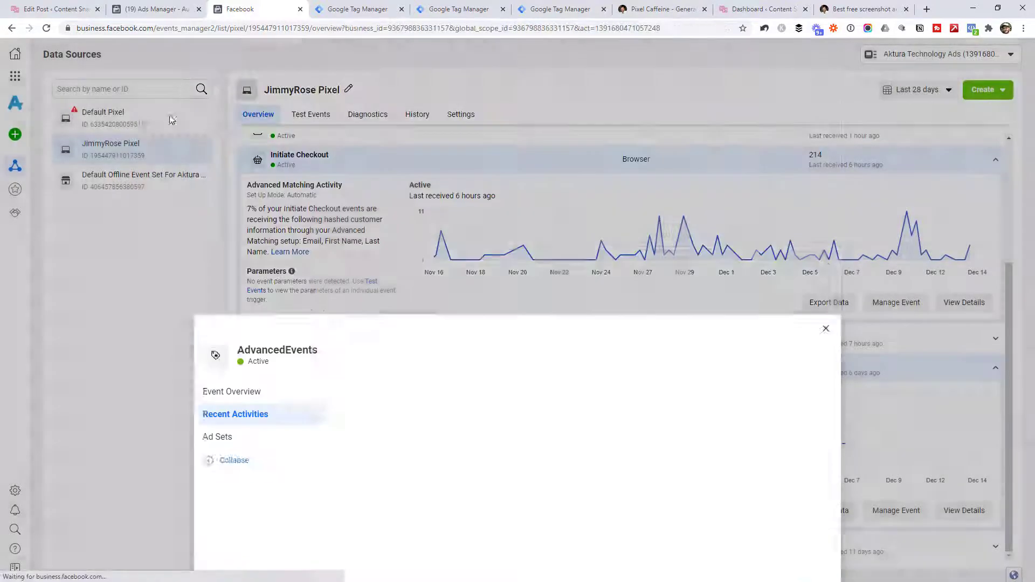
Switch to the Ads Manager audience list and start a new custom audience with website traffic as its source
{"action": "left_click", "coordinate": [174, 6]}
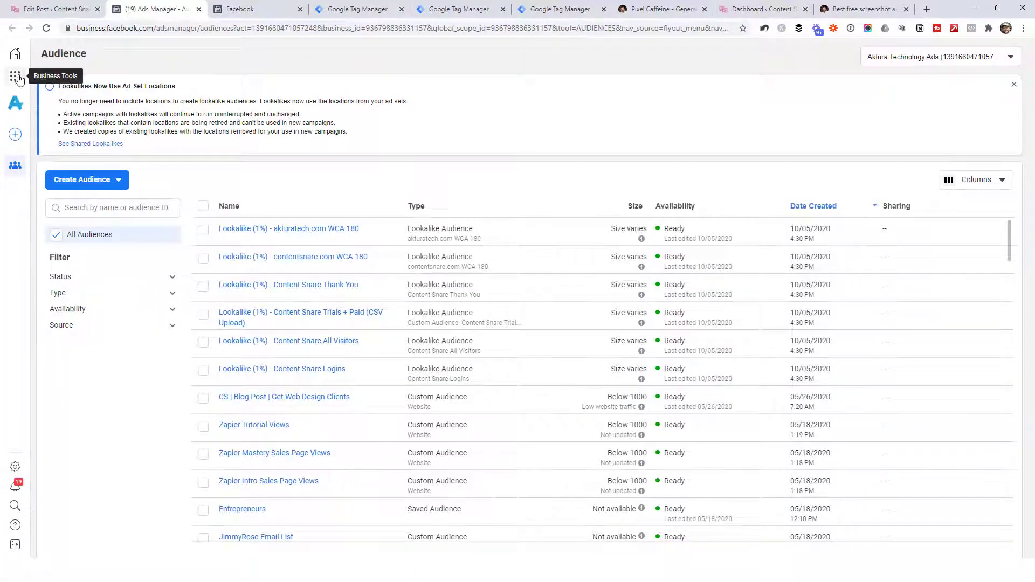
{"action": "left_click", "coordinate": [15, 76]}
{"action": "scroll", "coordinate": [183, 160], "scroll_direction": "down", "scroll_amount": 10}
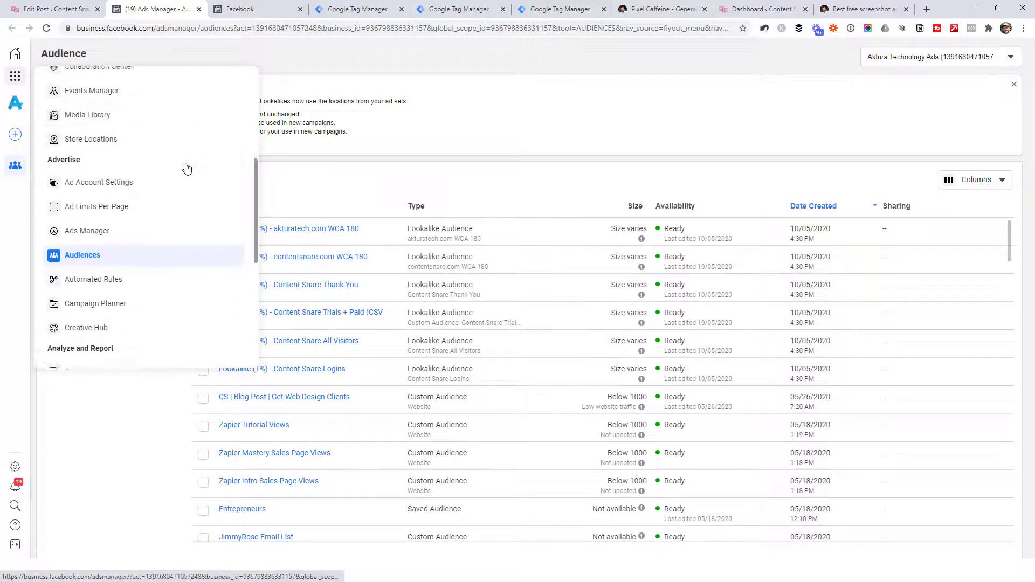
{"action": "left_click", "coordinate": [432, 166]}
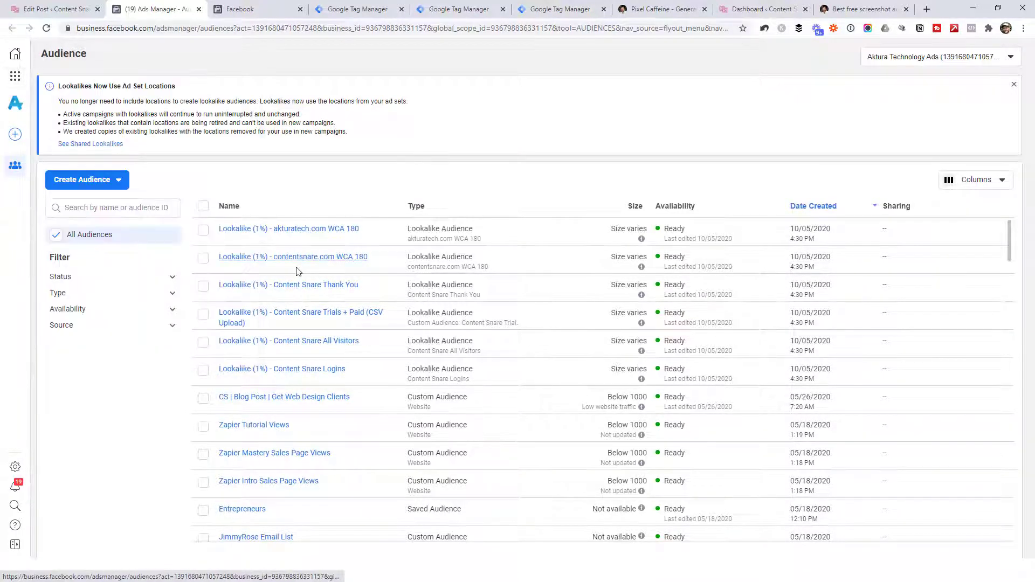
{"action": "left_click", "coordinate": [101, 185]}
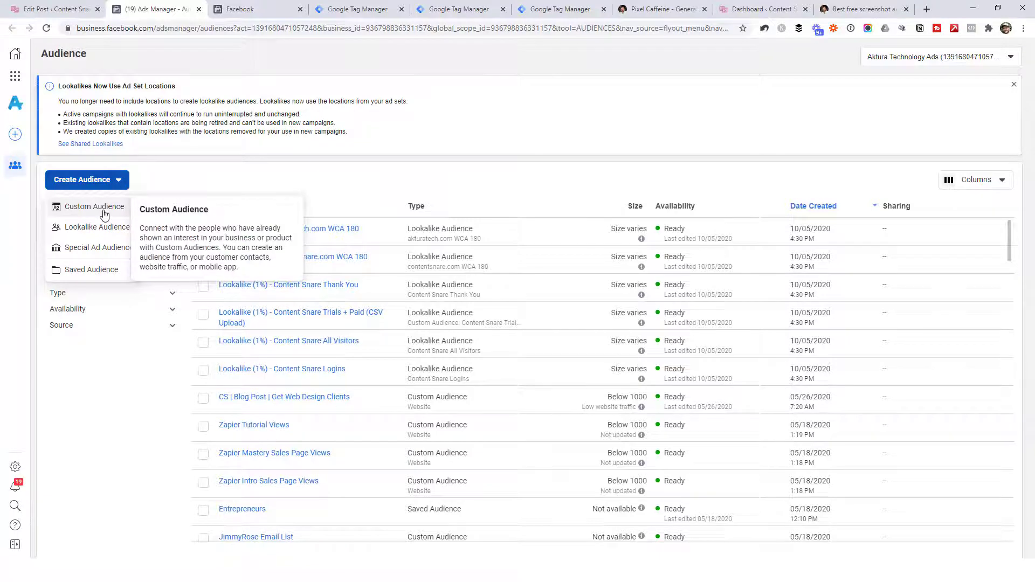
{"action": "left_click", "coordinate": [94, 207]}
{"action": "left_click", "coordinate": [329, 178]}
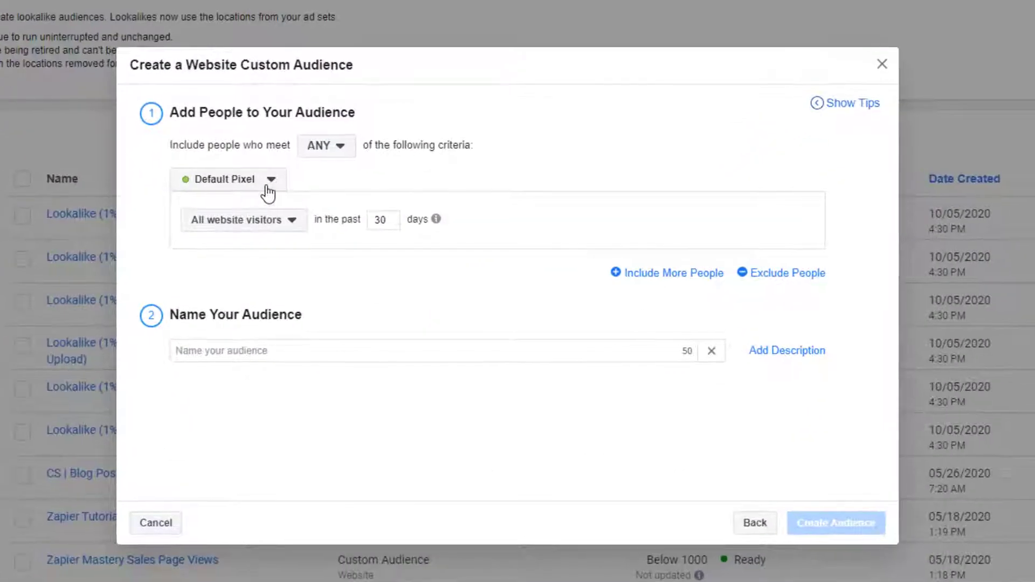
Base the audience on the JimmyRose Pixel and its AdvancedEvents event
{"action": "left_click", "coordinate": [254, 185]}
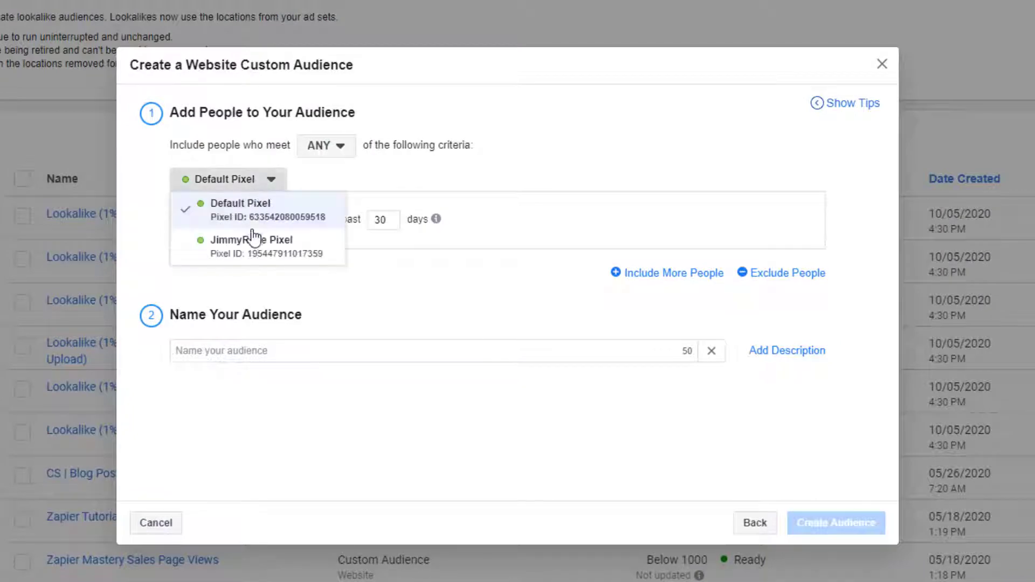
{"action": "left_click", "coordinate": [253, 236]}
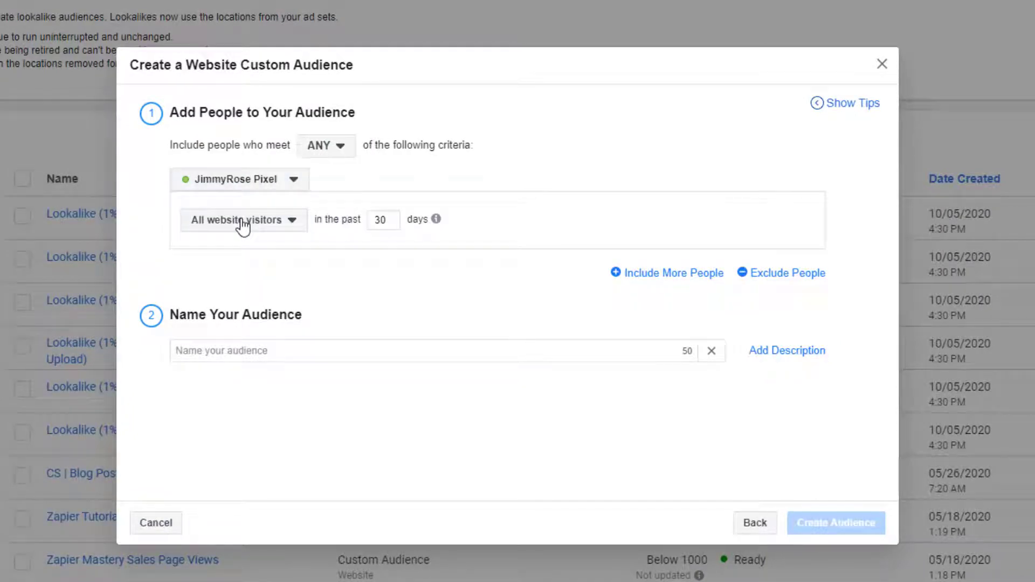
{"action": "left_click", "coordinate": [241, 225]}
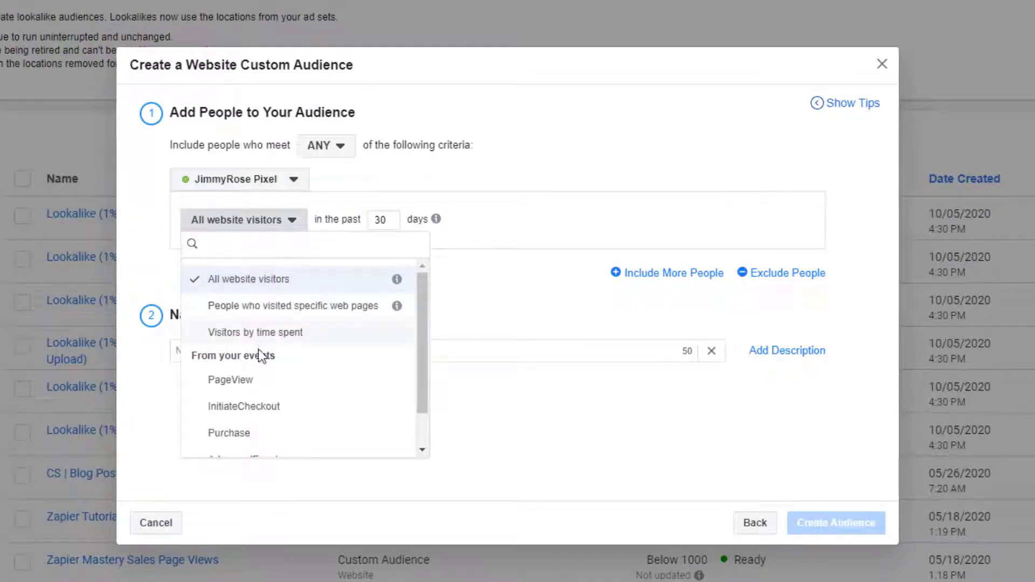
{"action": "scroll", "coordinate": [277, 364], "scroll_direction": "down", "scroll_amount": 1}
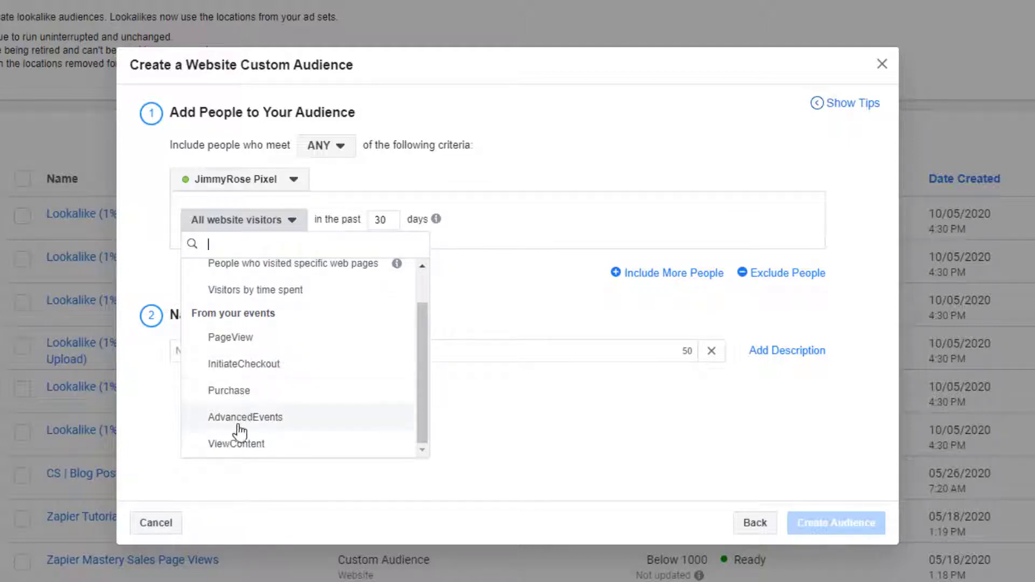
{"action": "left_click", "coordinate": [260, 422]}
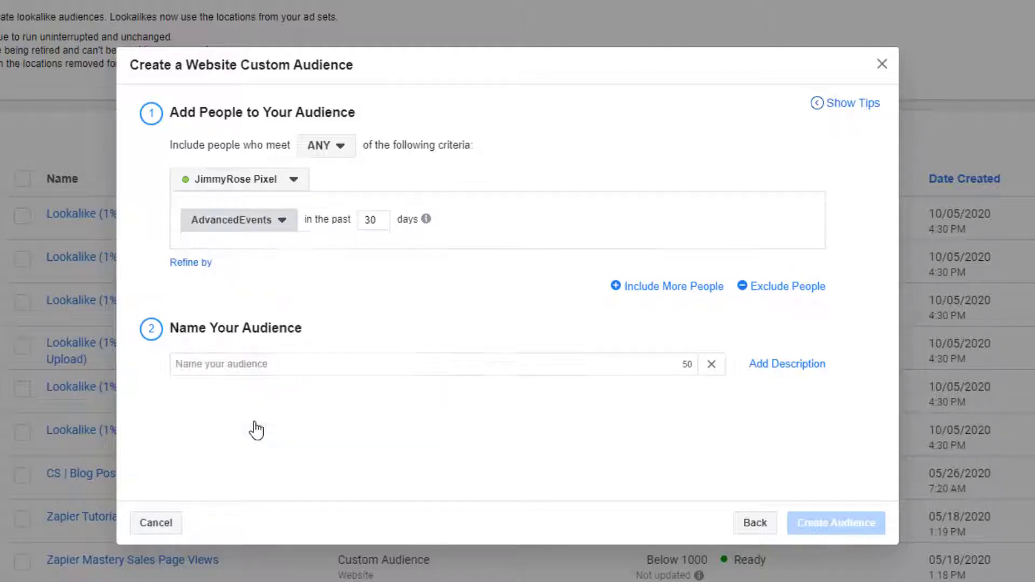
Refine the AdvancedEvents criterion by the tax_post_tag parameter
{"action": "left_click", "coordinate": [209, 264]}
{"action": "left_click", "coordinate": [218, 286]}
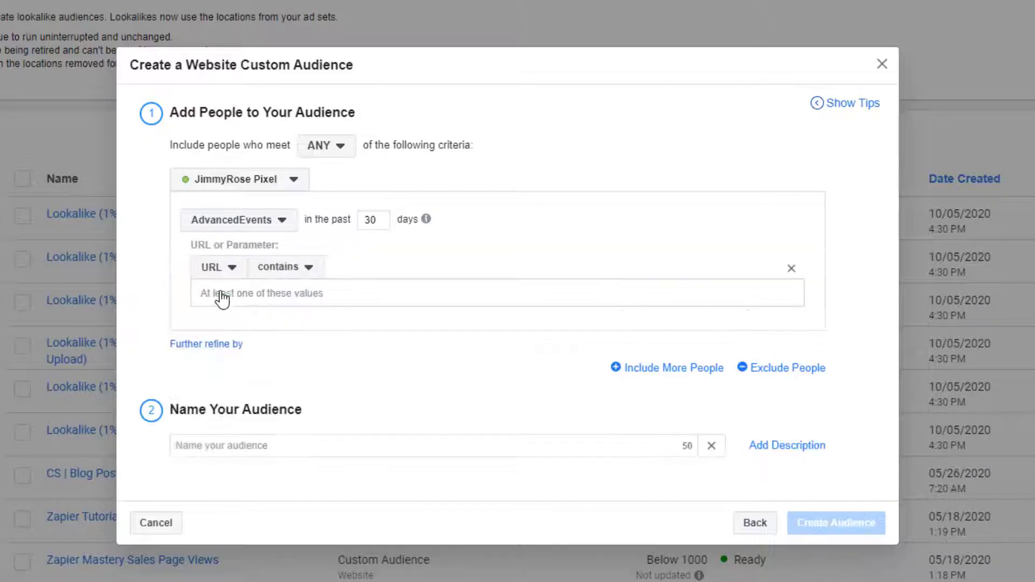
{"action": "left_click", "coordinate": [282, 272]}
{"action": "left_click", "coordinate": [236, 268]}
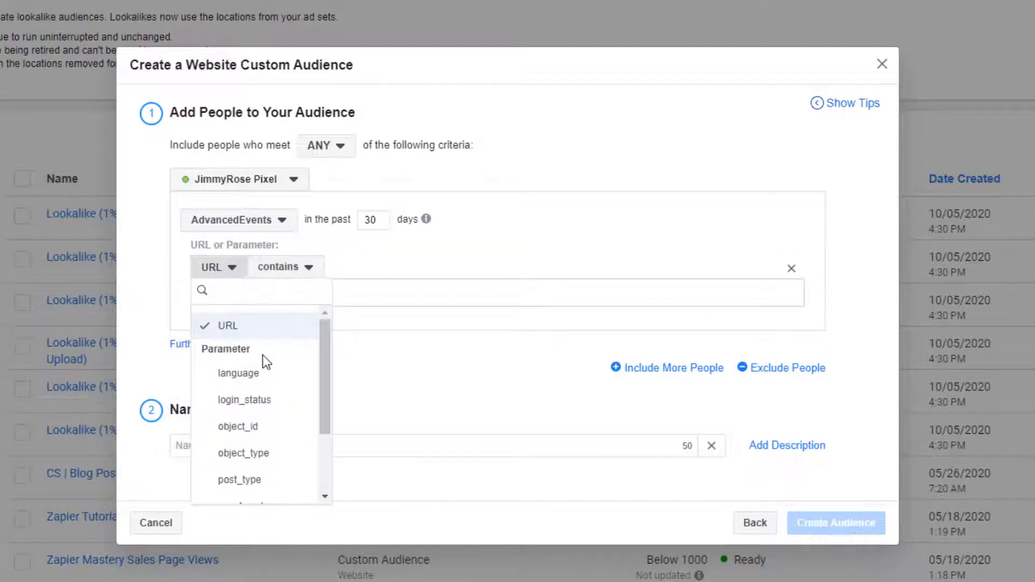
{"action": "left_click_drag", "start_coordinate": [325, 380], "coordinate": [322, 434]}
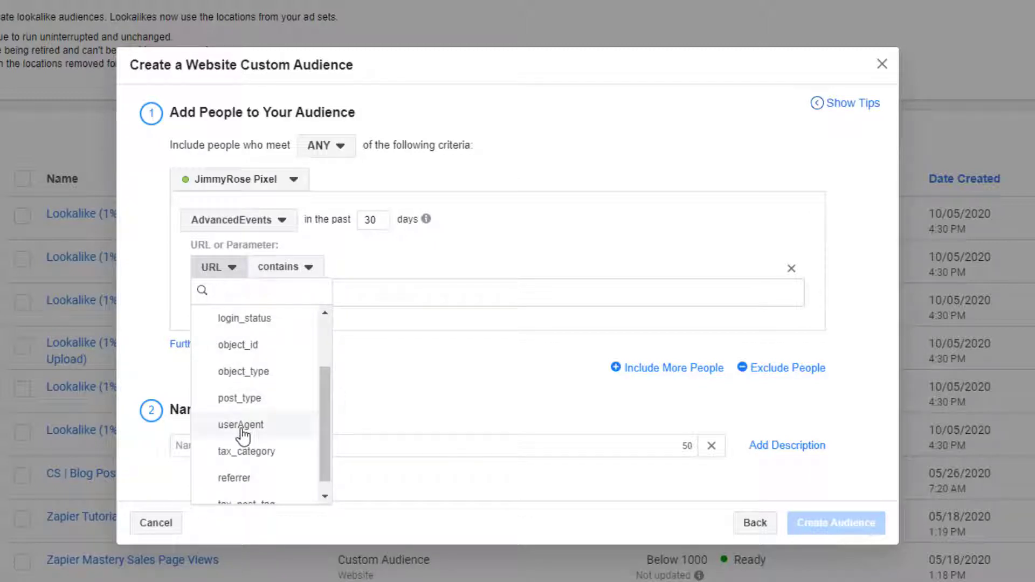
{"action": "key", "text": "Up"}
{"action": "key", "text": "Up"}
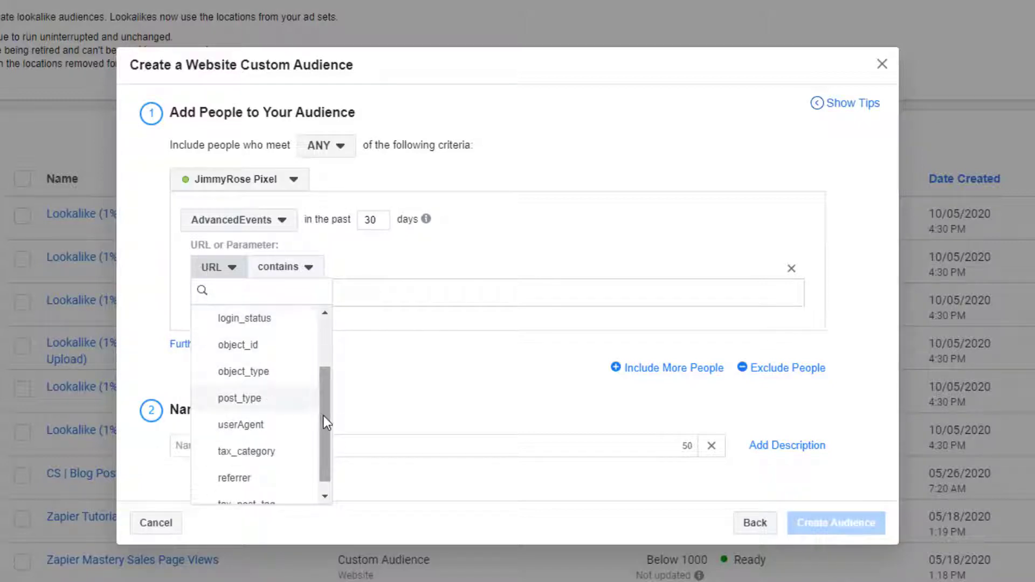
{"action": "scroll", "coordinate": [324, 415], "scroll_direction": "down", "scroll_amount": 1}
{"action": "scroll", "coordinate": [326, 408], "scroll_direction": "up", "scroll_amount": 2}
{"action": "scroll", "coordinate": [329, 416], "scroll_direction": "down", "scroll_amount": 1}
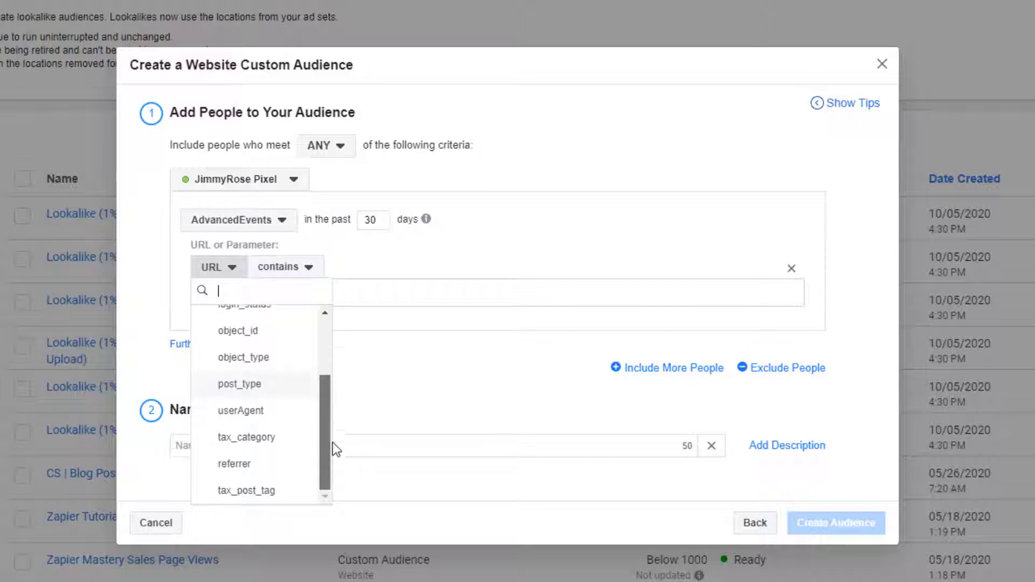
{"action": "left_click", "coordinate": [273, 490]}
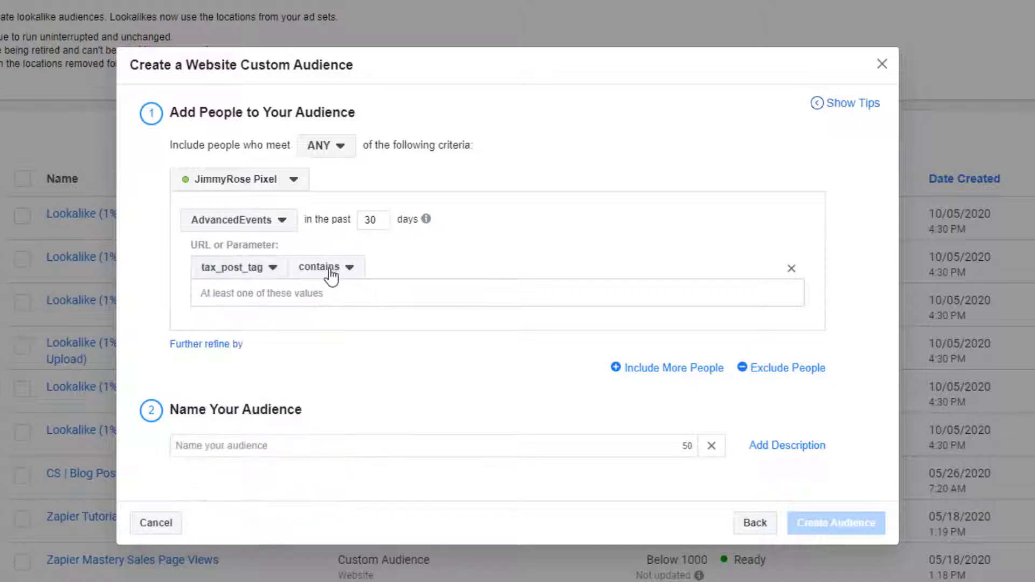
Enter web-designer as the value that the tax_post_tag parameter must contain
{"action": "left_click", "coordinate": [314, 293]}
{"action": "type", "text": "web-desg"}
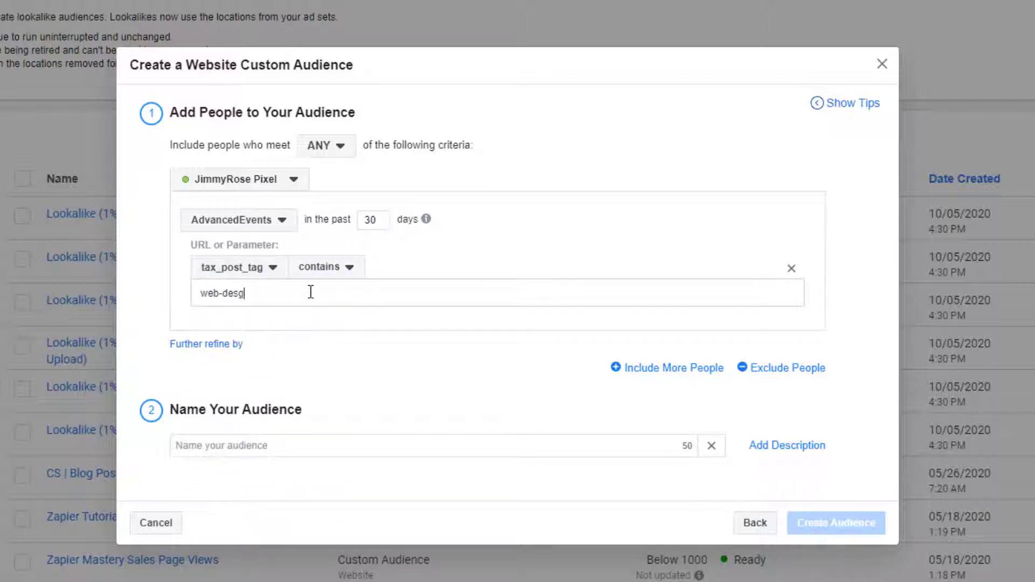
{"action": "key", "text": "BackSpace"}
{"action": "type", "text": "igner"}
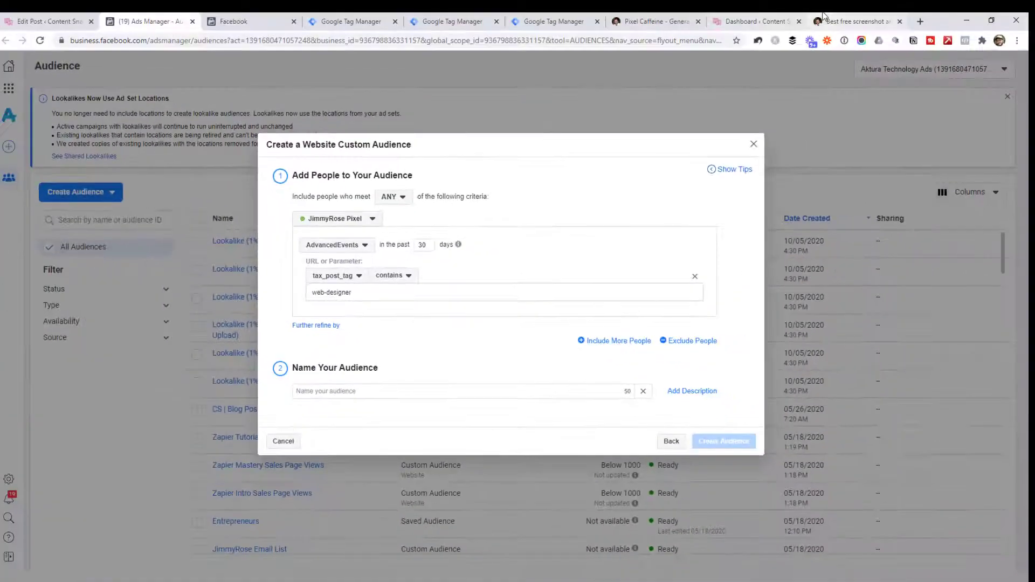
Check and copy the screenshot app post's tax_post_tag value in Facebook Pixel Helper, returning to the audience form in Ads Manager
{"action": "left_click", "coordinate": [833, 23]}
{"action": "left_click", "coordinate": [965, 40]}
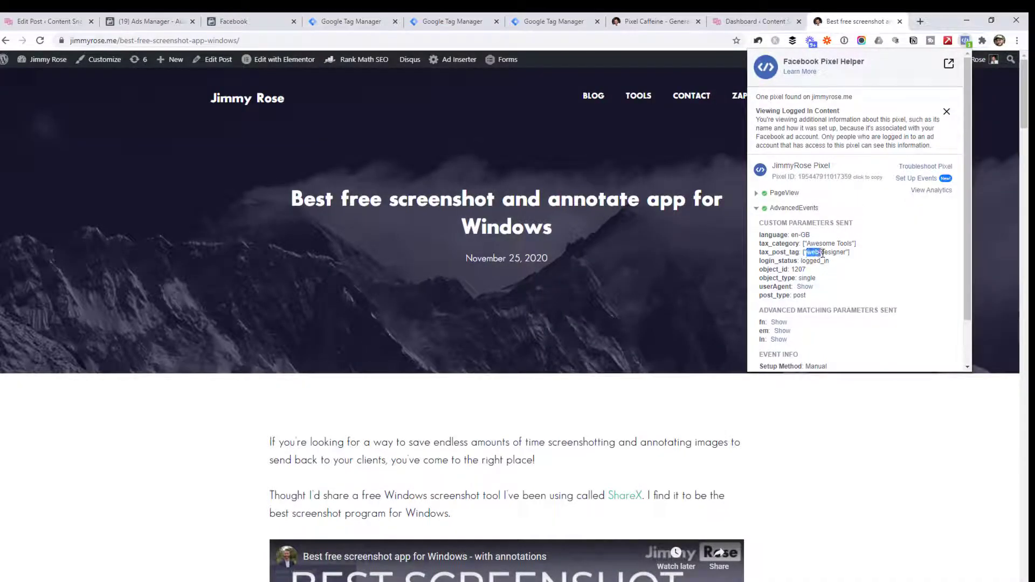
{"action": "left_click_drag", "start_coordinate": [822, 253], "coordinate": [847, 252]}
{"action": "key", "text": "ctrl+c"}
{"action": "left_click", "coordinate": [191, 15]}
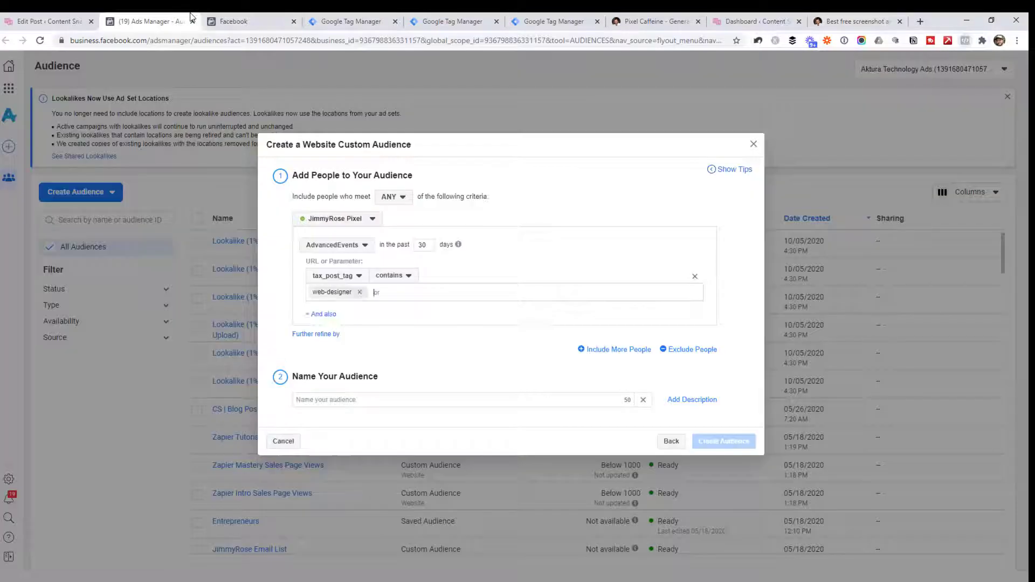
{"action": "left_click", "coordinate": [387, 293]}
{"action": "key", "text": "BackSpace"}
{"action": "key", "text": "ctrl+v"}
{"action": "key", "text": "ctrl+f"}
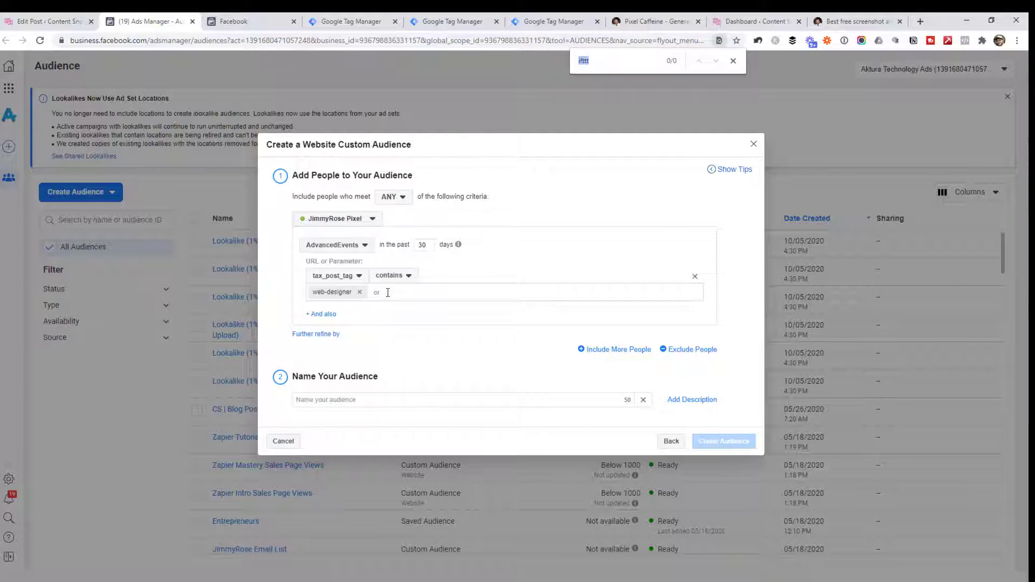
{"action": "left_click", "coordinate": [733, 61]}
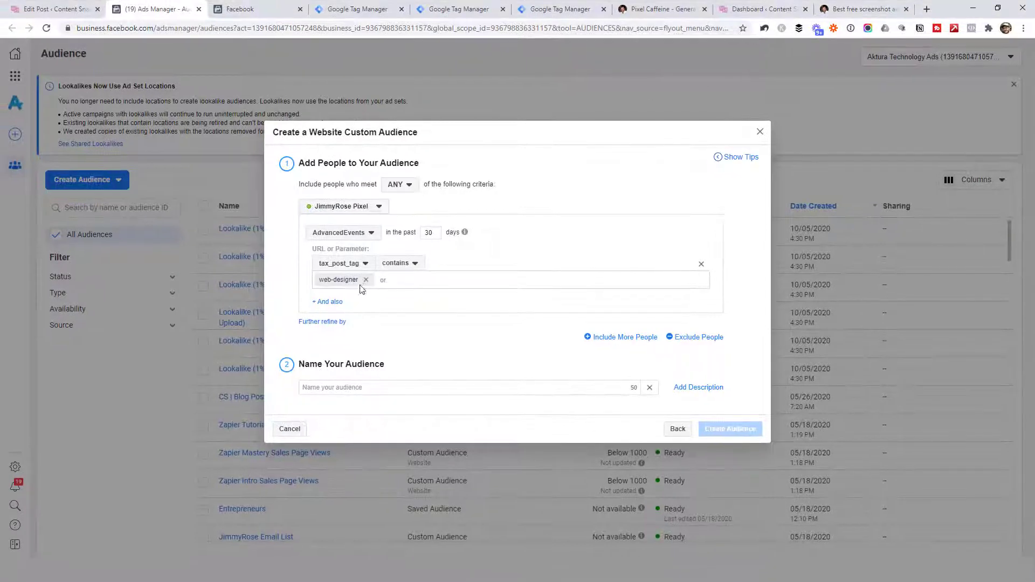
{"action": "left_click", "coordinate": [321, 389]}
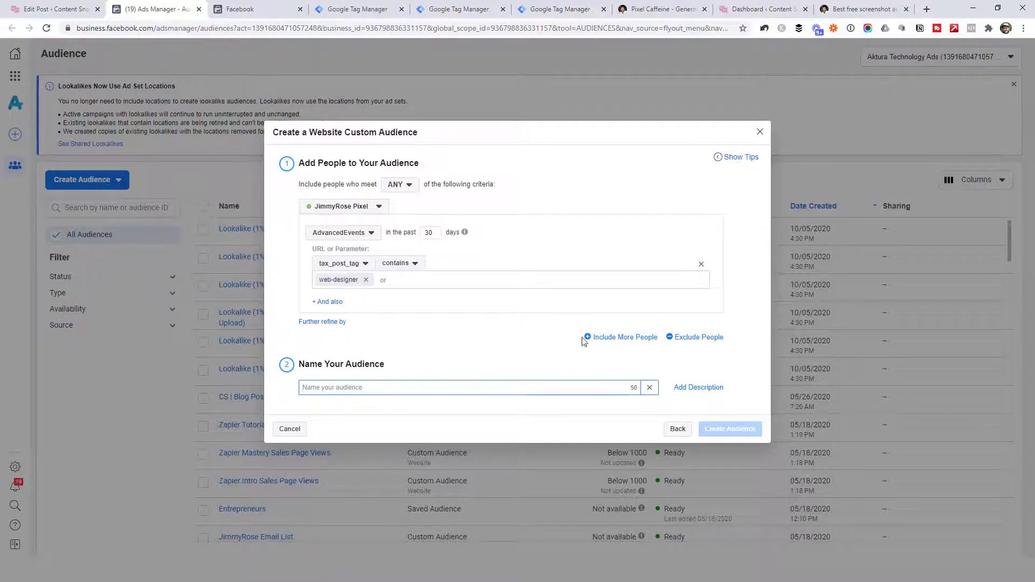
{"action": "double_click", "coordinate": [436, 237]}
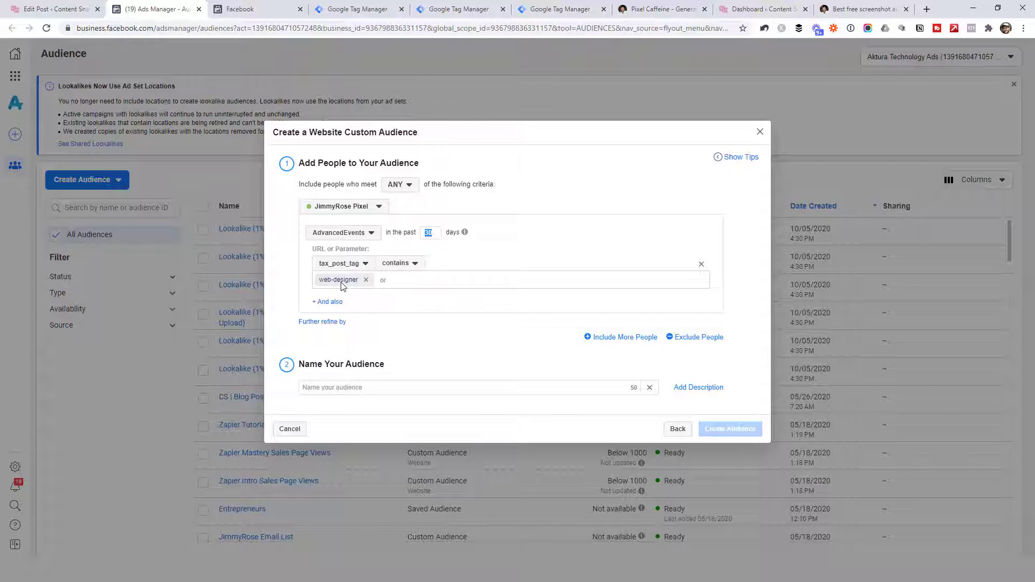
Switch the parameter that refines the AdvancedEvents criterion to tax_category
{"action": "left_click", "coordinate": [366, 264]}
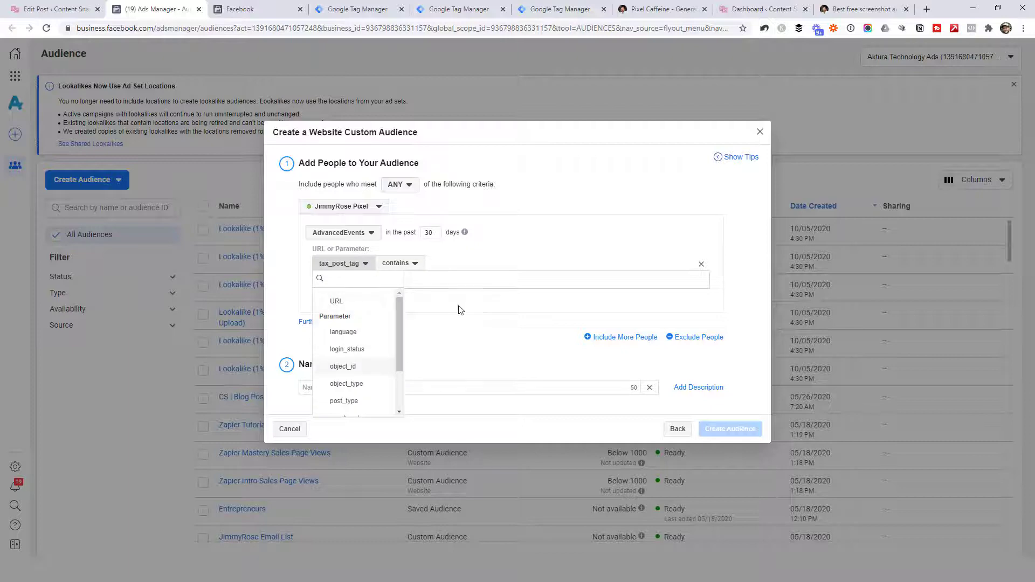
{"action": "scroll", "coordinate": [398, 358], "scroll_direction": "down", "scroll_amount": 3}
{"action": "left_click", "coordinate": [353, 373]}
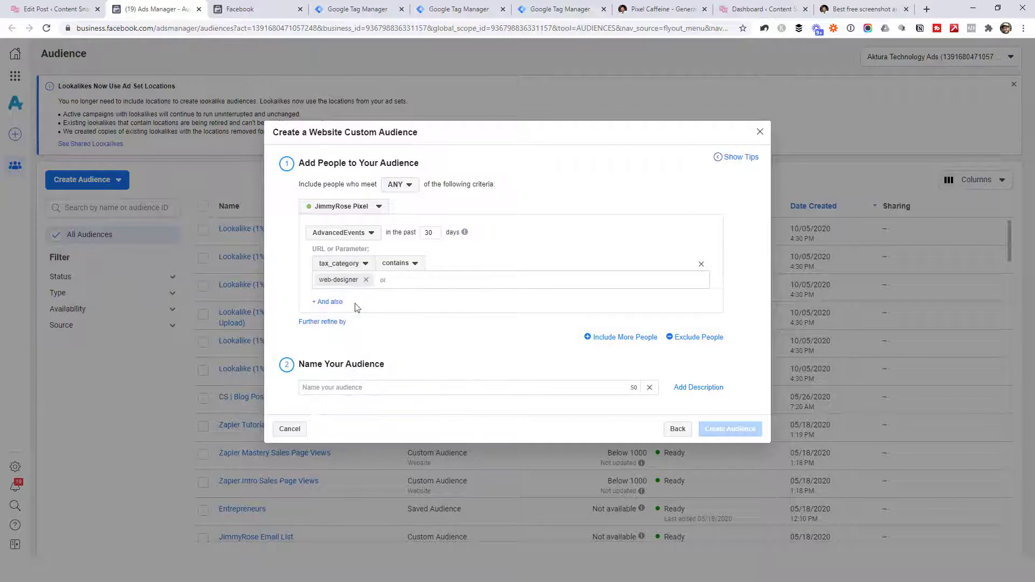
Copy the screenshot app post's tax_category value Awesome Tools from Facebook Pixel Helper, and return to the audience form in Ads Manager
{"action": "left_click", "coordinate": [890, 9]}
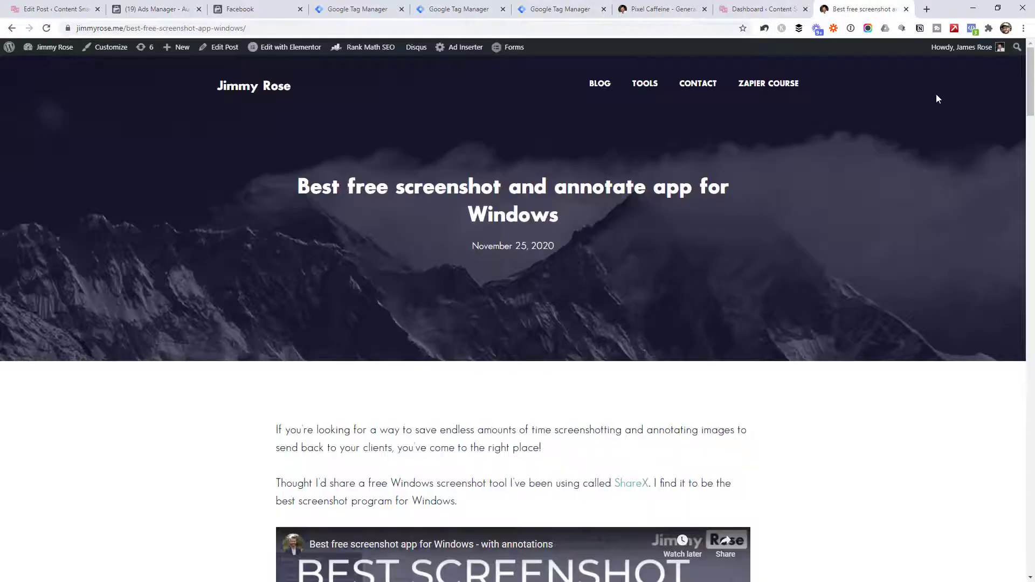
{"action": "left_click", "coordinate": [972, 28]}
{"action": "left_click_drag", "start_coordinate": [813, 232], "coordinate": [859, 231]}
{"action": "key", "text": "ctrl+c"}
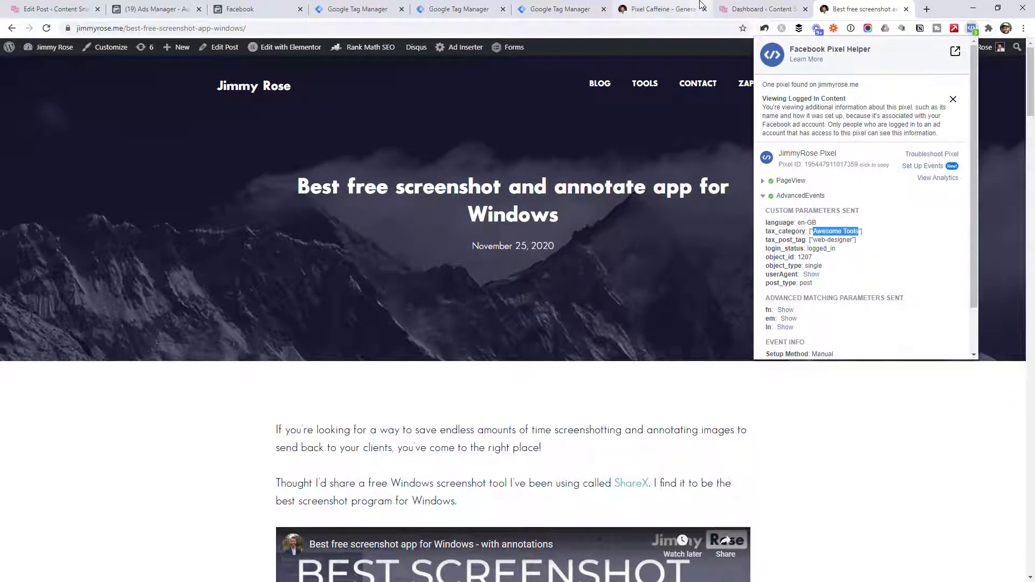
{"action": "left_click", "coordinate": [239, 9]}
{"action": "left_click", "coordinate": [156, 9]}
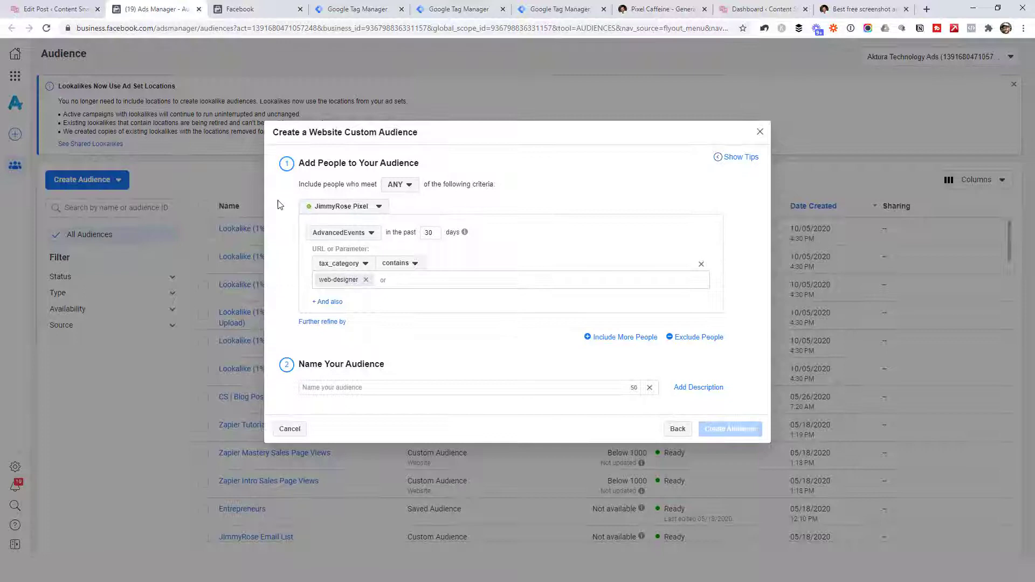
Try replacing web-designer with Awesome Tools as the tax_category value, and clear the pasted entries
{"action": "left_click", "coordinate": [365, 280]}
{"action": "key", "text": "ctrl+v"}
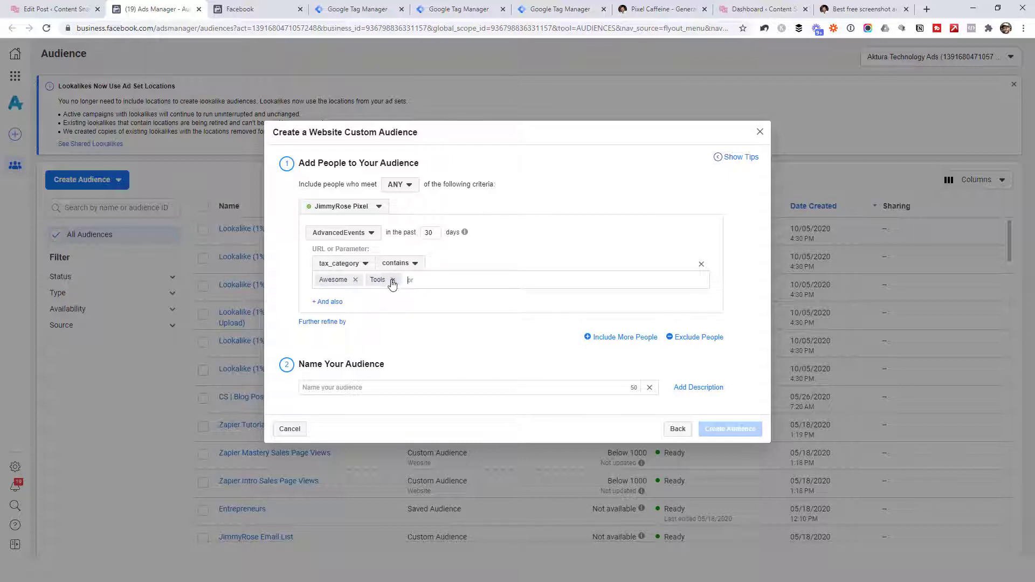
{"action": "left_click", "coordinate": [356, 280]}
{"action": "left_click", "coordinate": [370, 281]}
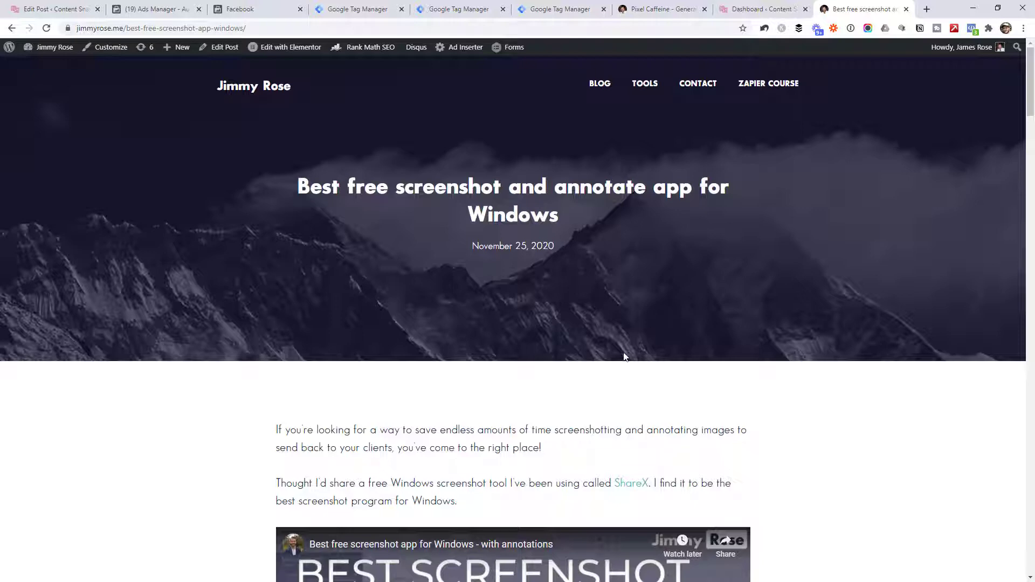
Locate the Google Tag Manager for WordPress plugin among the Content Snare site's installed plugins and view its details
{"action": "left_click", "coordinate": [450, 8]}
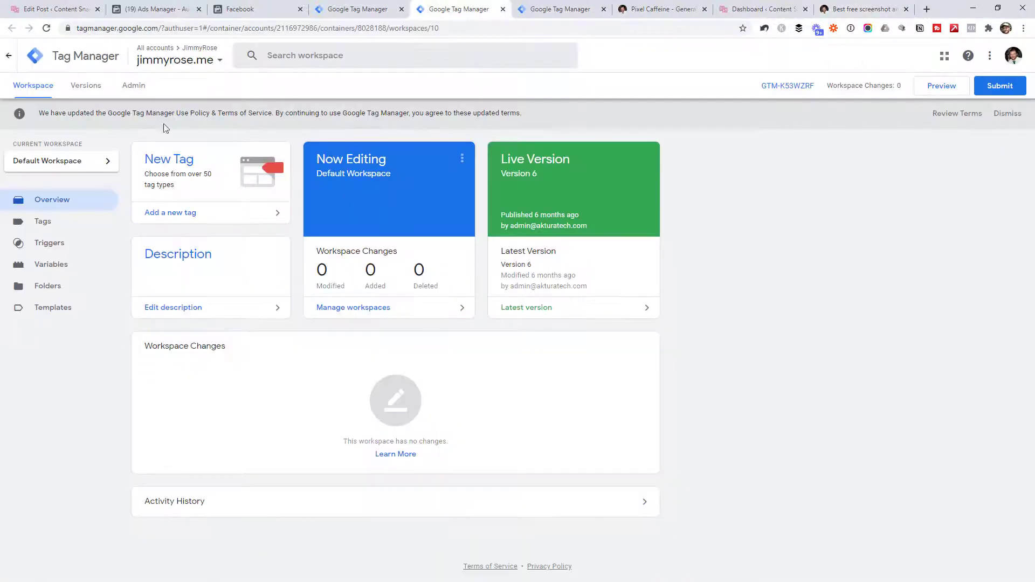
{"action": "left_click", "coordinate": [76, 229]}
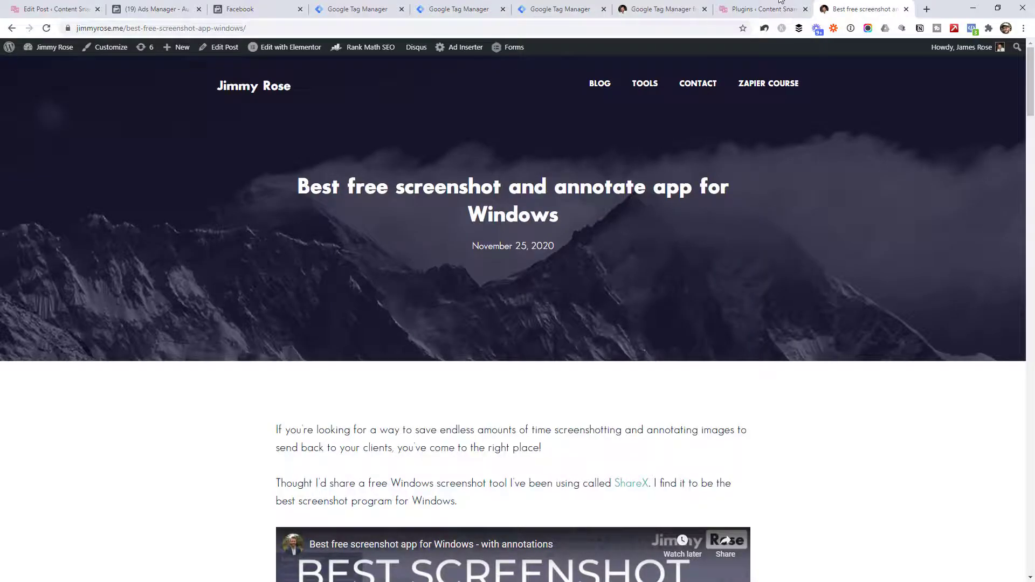
{"action": "left_click", "coordinate": [753, 11]}
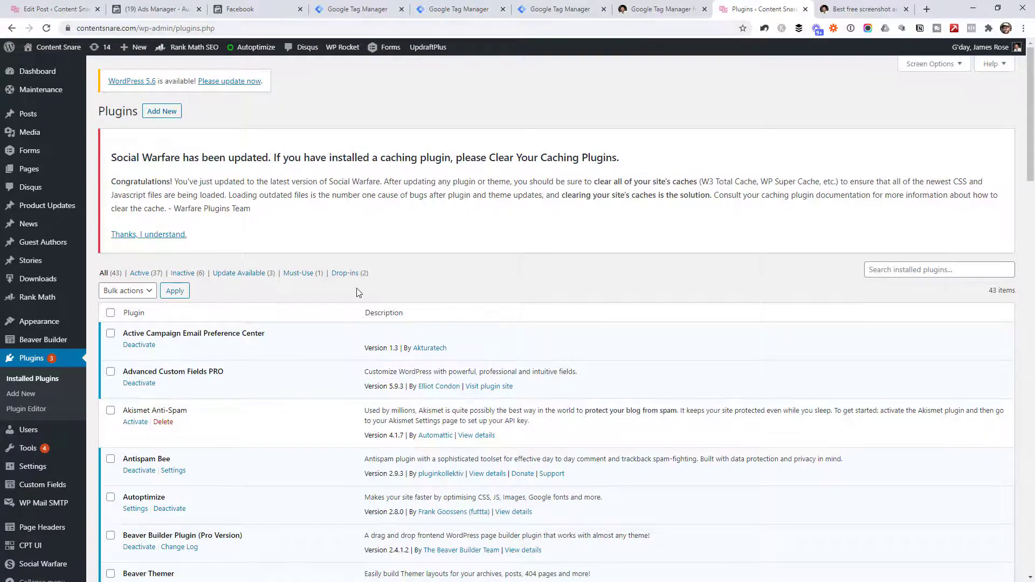
{"action": "scroll", "coordinate": [356, 291], "scroll_direction": "down", "scroll_amount": 5}
{"action": "scroll", "coordinate": [356, 292], "scroll_direction": "down", "scroll_amount": 9}
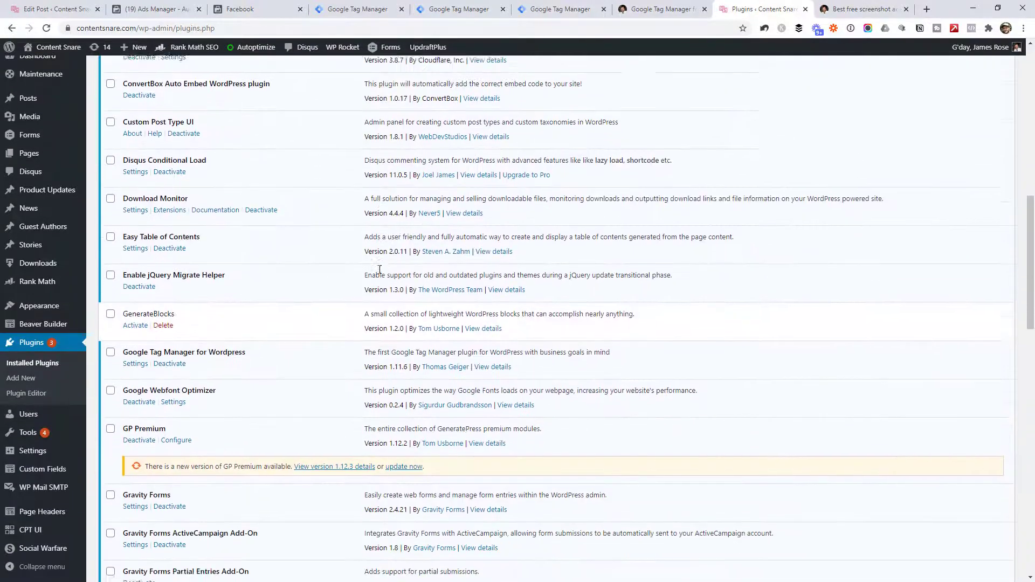
{"action": "left_click_drag", "start_coordinate": [124, 257], "coordinate": [244, 257]}
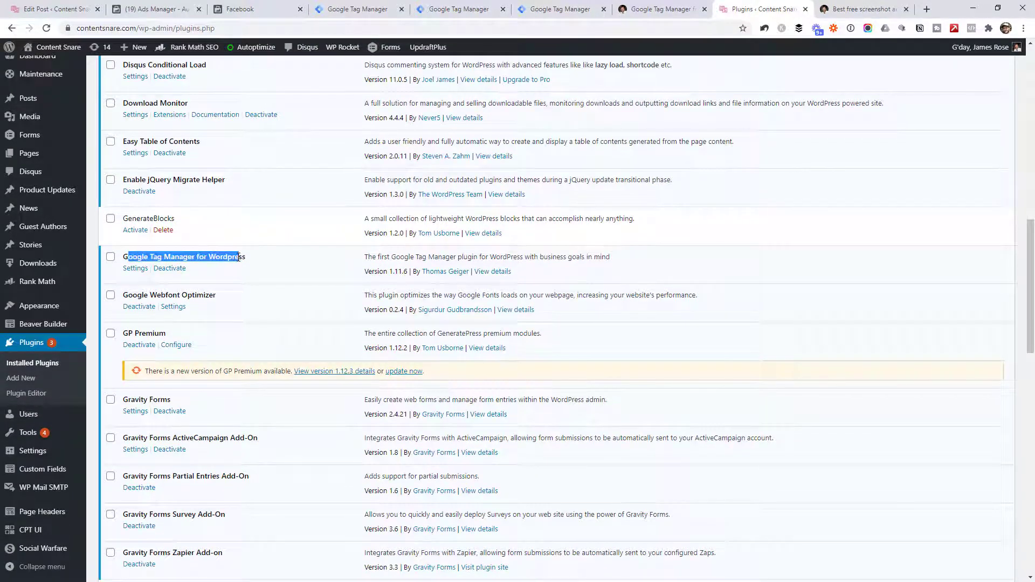
{"action": "left_click", "coordinate": [238, 259]}
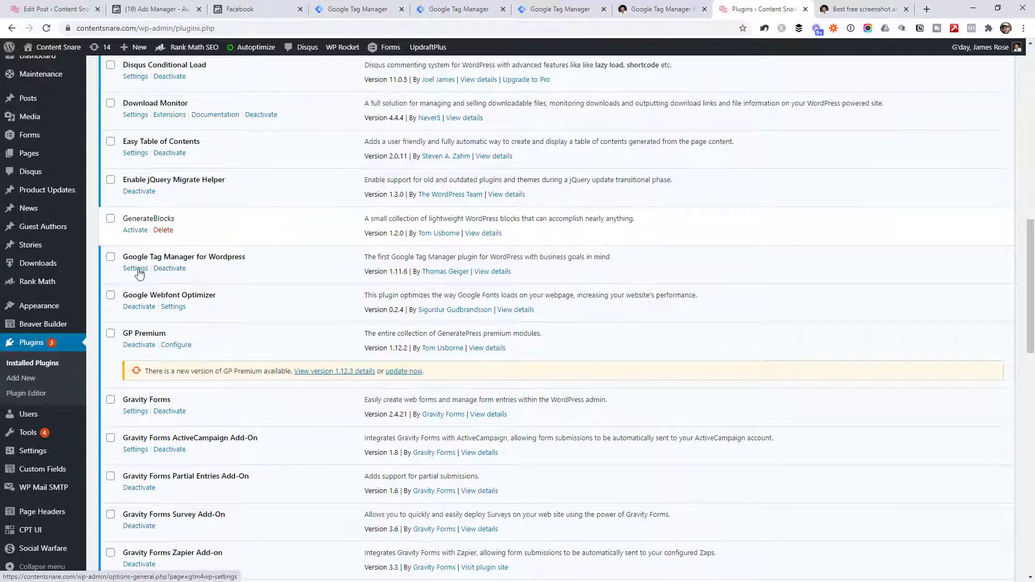
{"action": "left_click", "coordinate": [490, 272]}
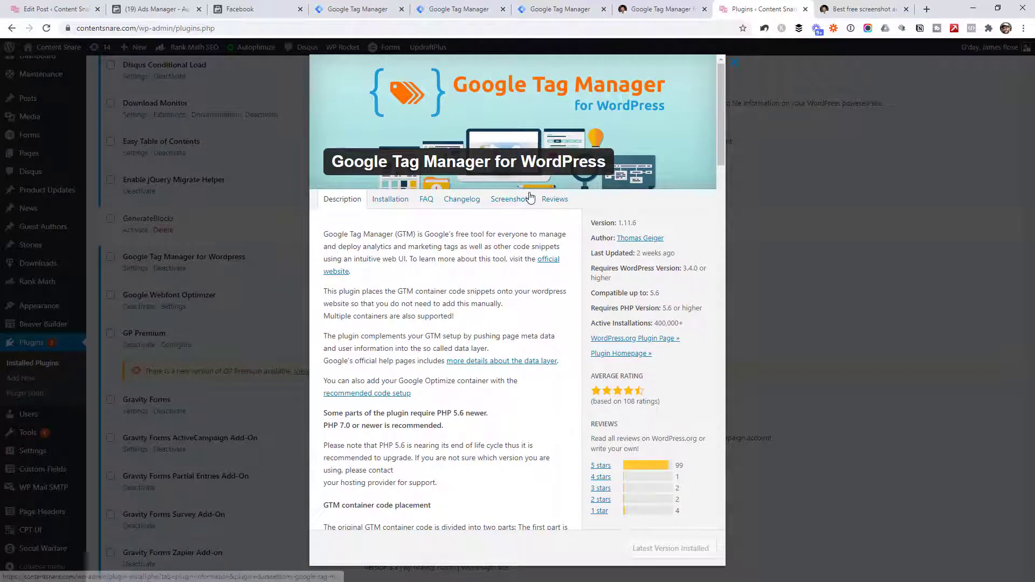
{"action": "left_click", "coordinate": [273, 319]}
Open the Google Tag Manager for WordPress plugin's settings and dismiss the Social Warfare update notice
{"action": "left_click", "coordinate": [142, 269]}
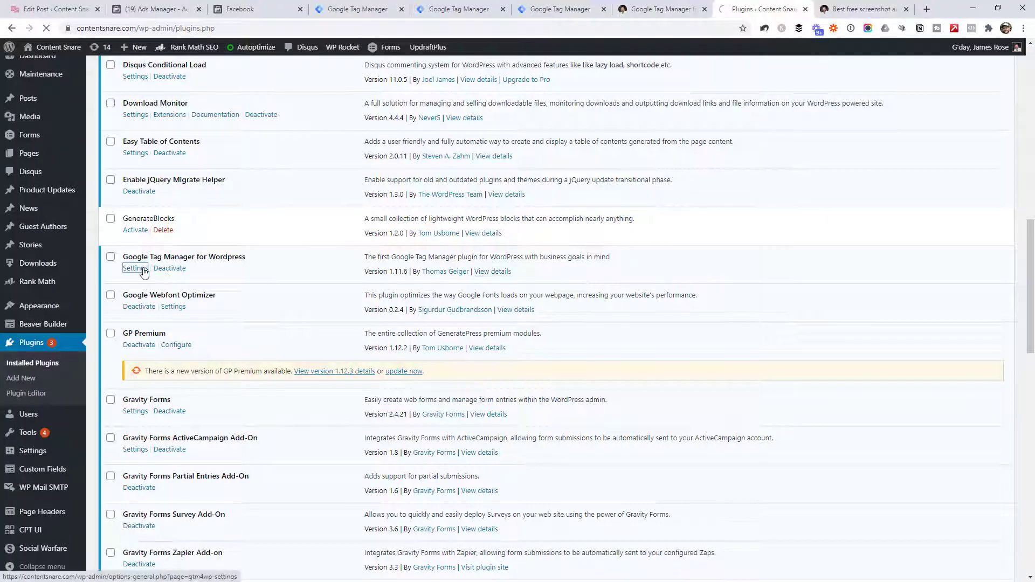
{"action": "scroll", "coordinate": [173, 190], "scroll_direction": "down", "scroll_amount": 1}
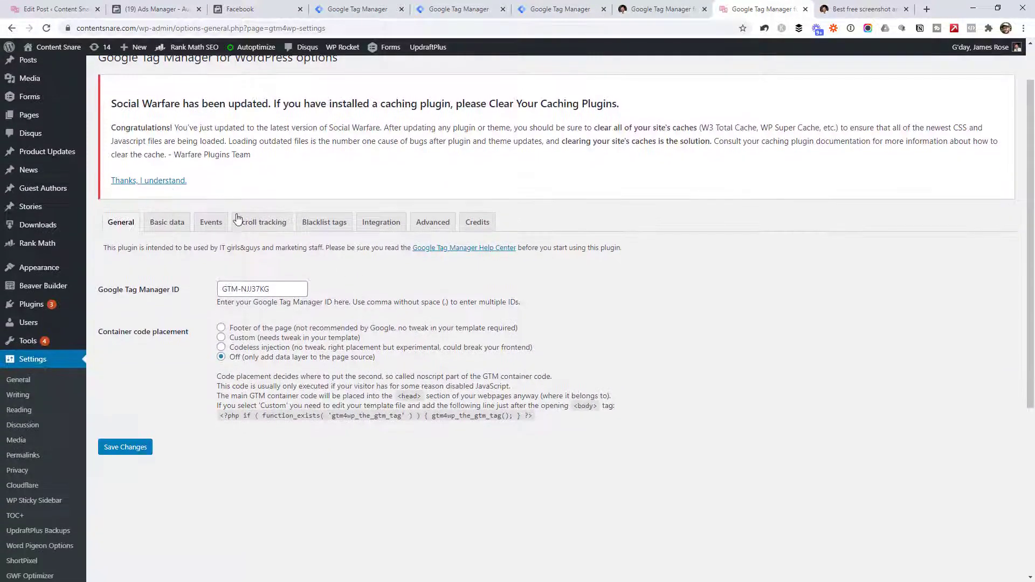
{"action": "left_click", "coordinate": [172, 186]}
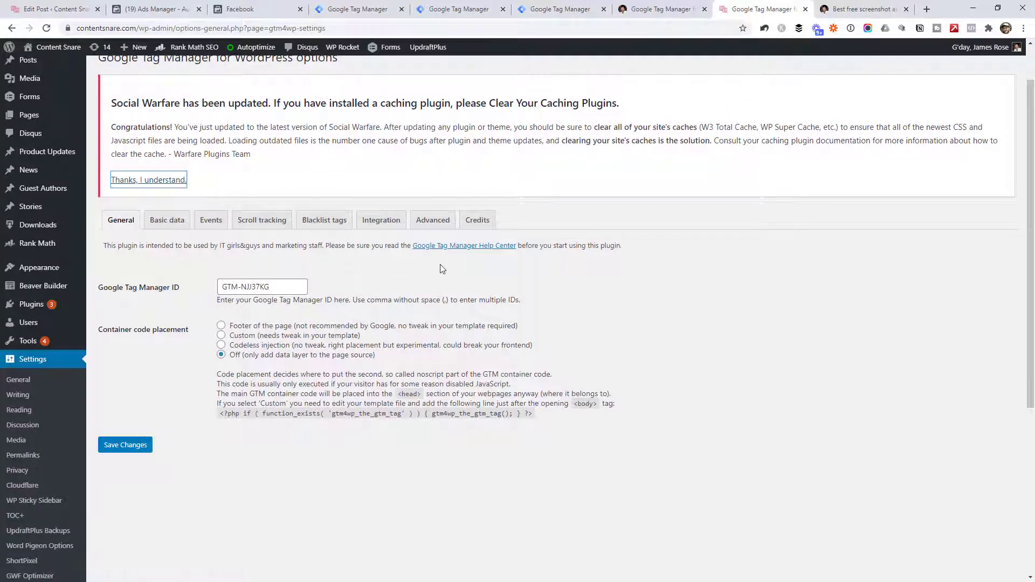
{"action": "scroll", "coordinate": [455, 227], "scroll_direction": "up", "scroll_amount": 1}
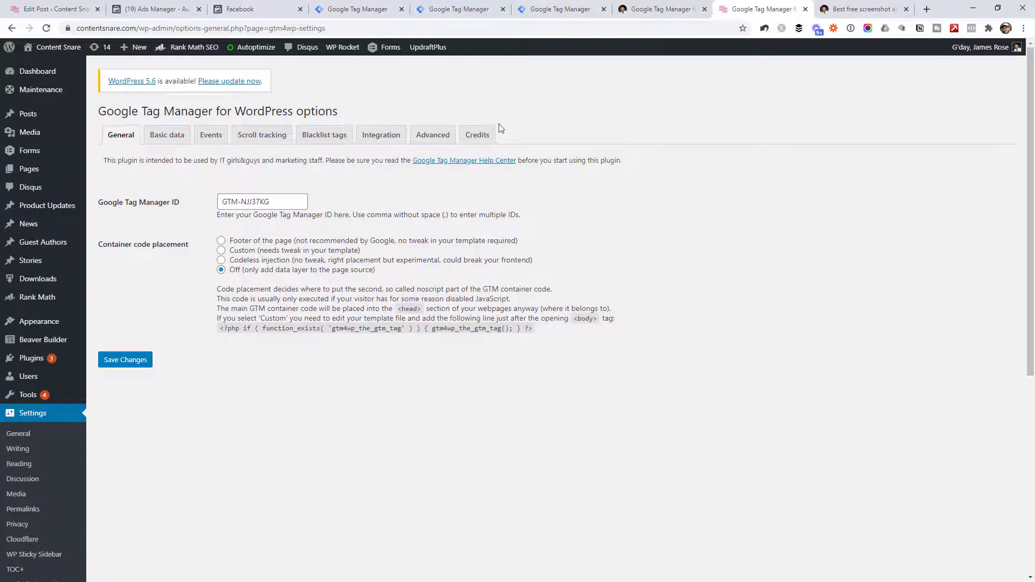
Compare the Content Snare Site container ID in Google Tag Manager with the ID entered in the WordPress plugin's settings
{"action": "left_click", "coordinate": [353, 9]}
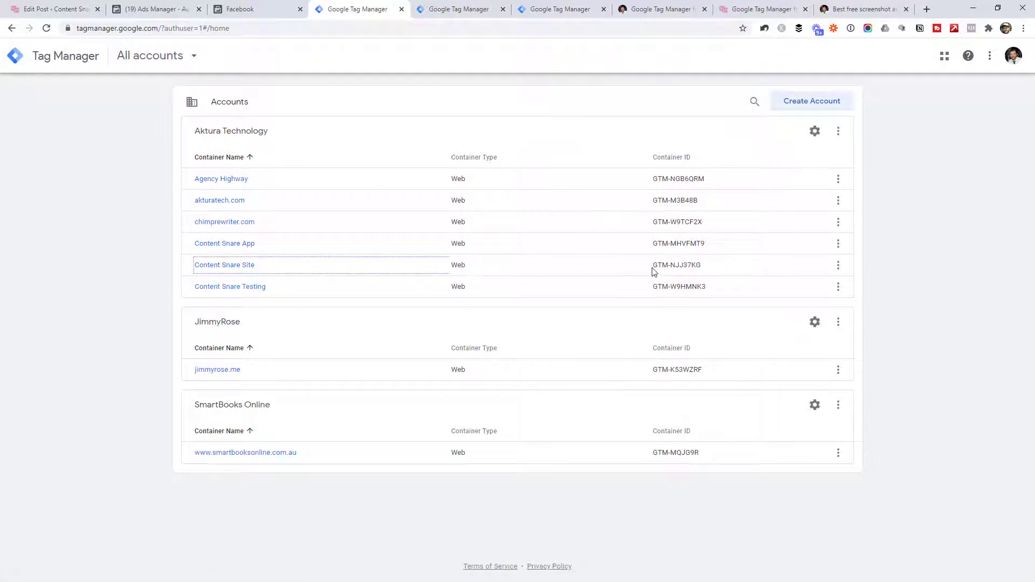
{"action": "left_click_drag", "start_coordinate": [652, 266], "coordinate": [701, 269]}
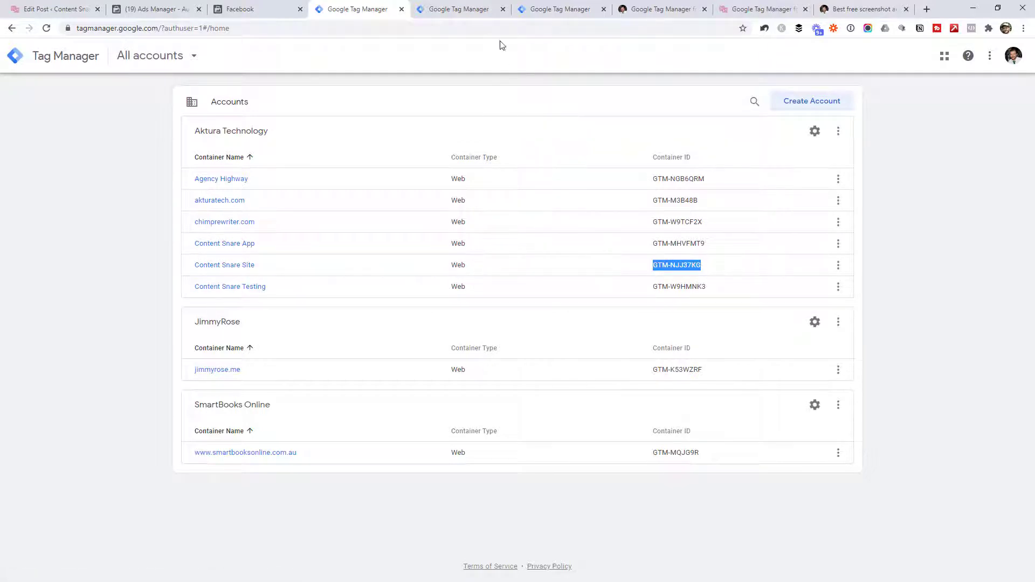
{"action": "left_click", "coordinate": [760, 9]}
{"action": "left_click_drag", "start_coordinate": [289, 202], "coordinate": [218, 197]}
{"action": "left_click", "coordinate": [371, 187]}
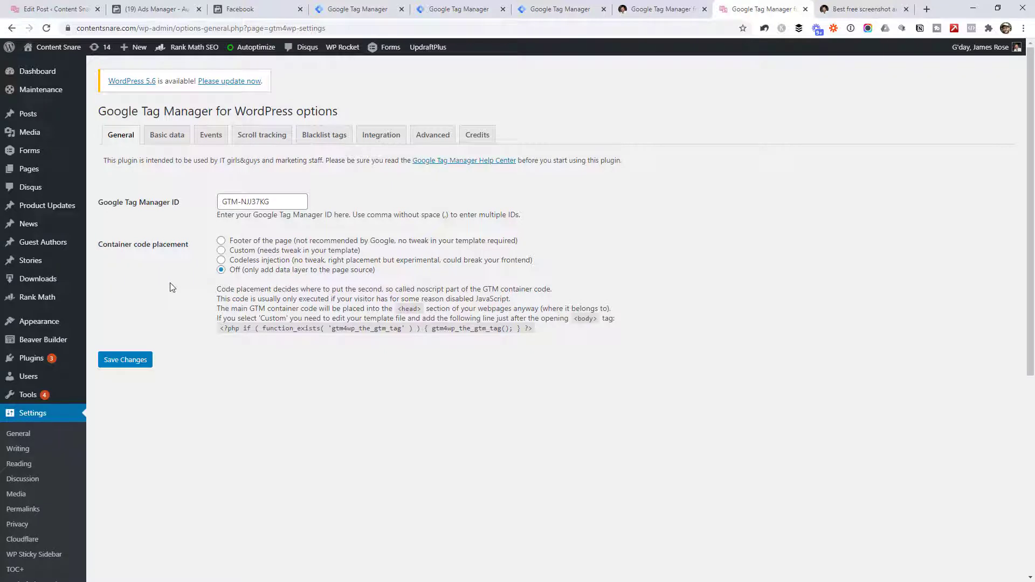
Examine the plugin's container code placement options, including the explanation and PHP snippet for custom placement
{"action": "right_click", "coordinate": [230, 272]}
{"action": "key", "text": "Escape"}
{"action": "left_click_drag", "start_coordinate": [569, 338], "coordinate": [236, 296]}
{"action": "left_click", "coordinate": [237, 296]}
{"action": "left_click_drag", "start_coordinate": [220, 328], "coordinate": [539, 332]}
{"action": "left_click", "coordinate": [573, 334]}
Review which post data the plugin adds to the dataLayer, such as categories and tags, and return to its general settings
{"action": "left_click", "coordinate": [176, 141]}
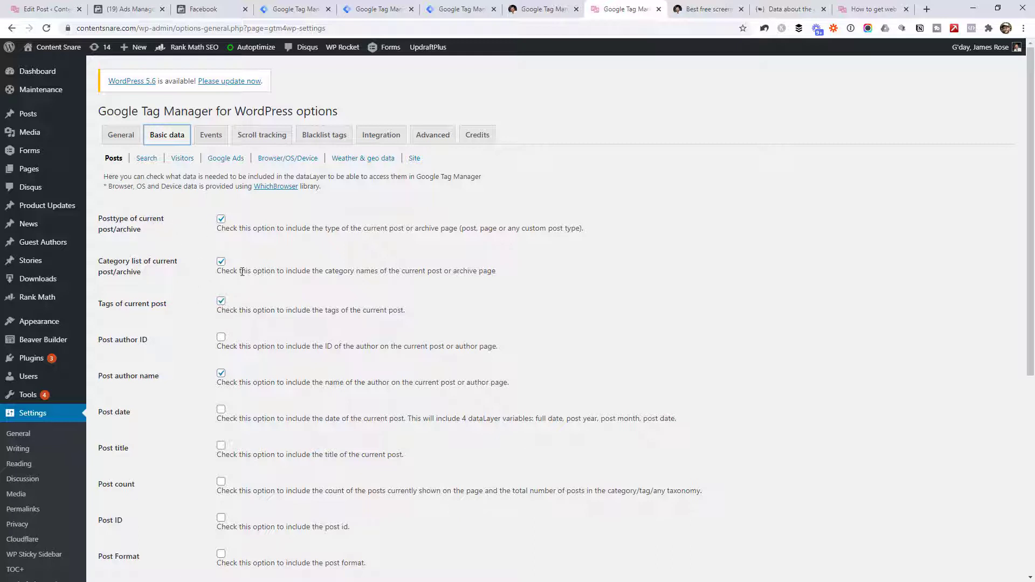
{"action": "scroll", "coordinate": [243, 271], "scroll_direction": "down", "scroll_amount": 1}
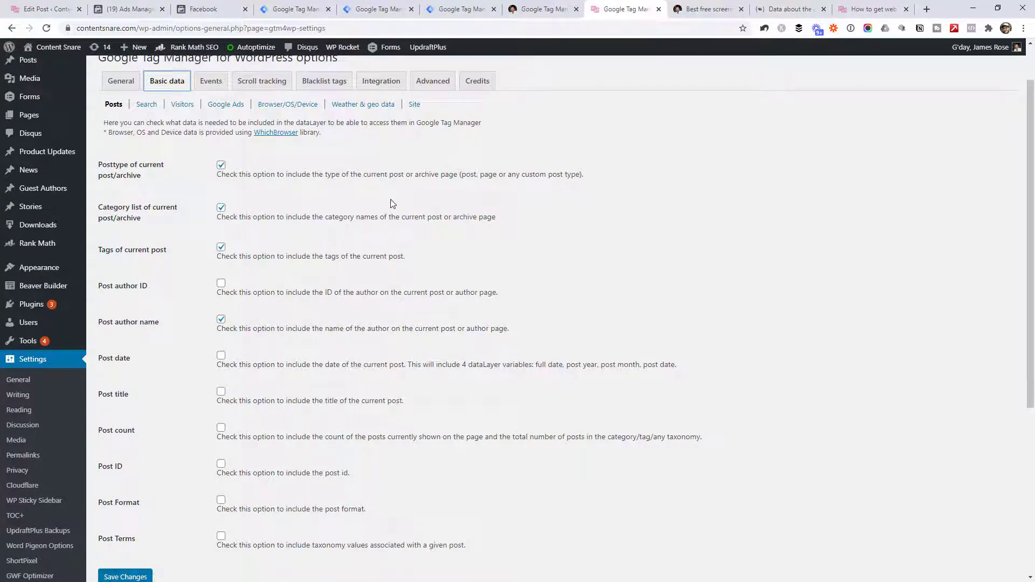
{"action": "scroll", "coordinate": [489, 178], "scroll_direction": "up", "scroll_amount": 1}
{"action": "left_click", "coordinate": [120, 135]}
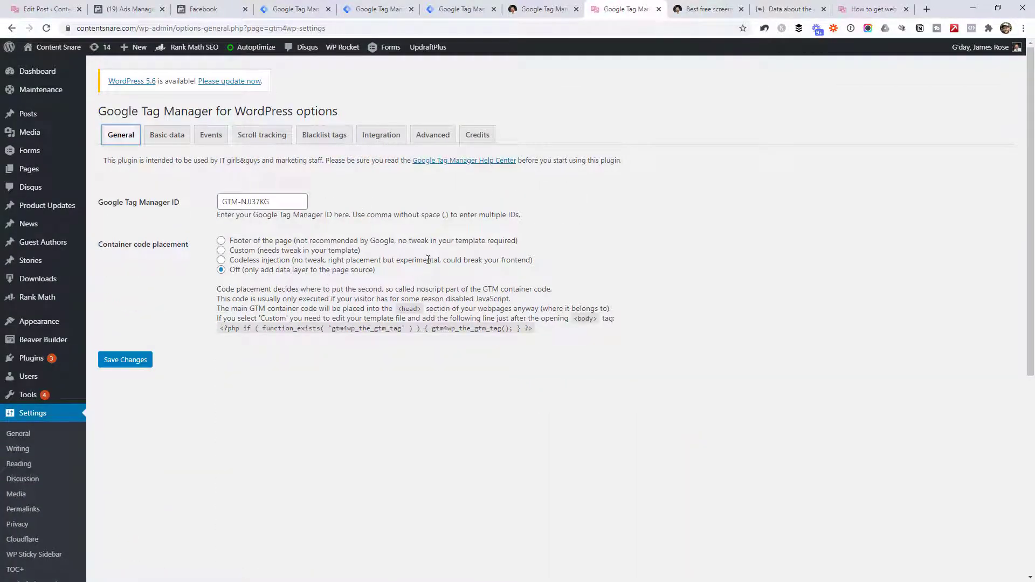
Read the plugin documentation on the dataLayer variables for the currently viewed single page or post
{"action": "left_click", "coordinate": [784, 9]}
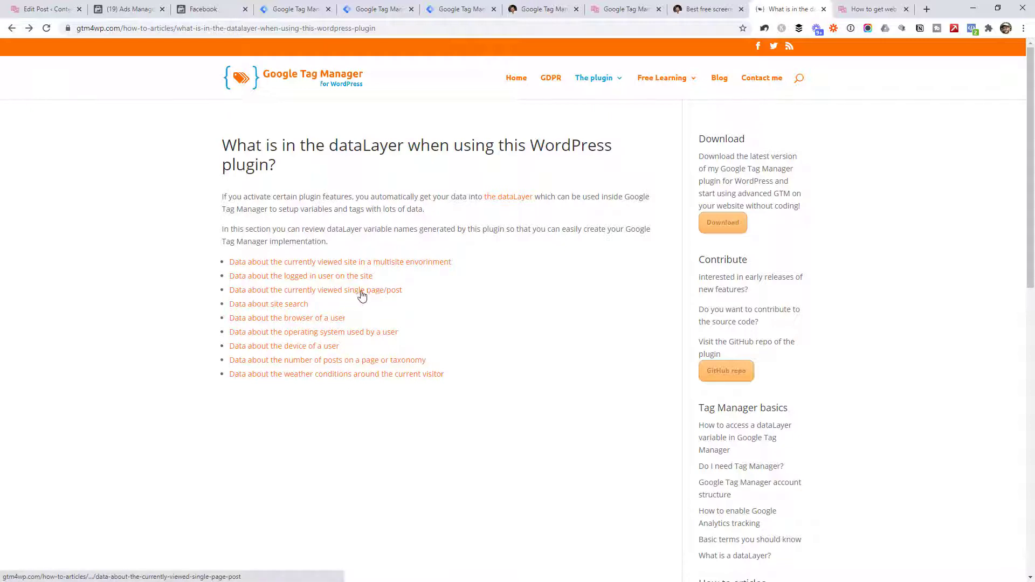
{"action": "left_click", "coordinate": [380, 295]}
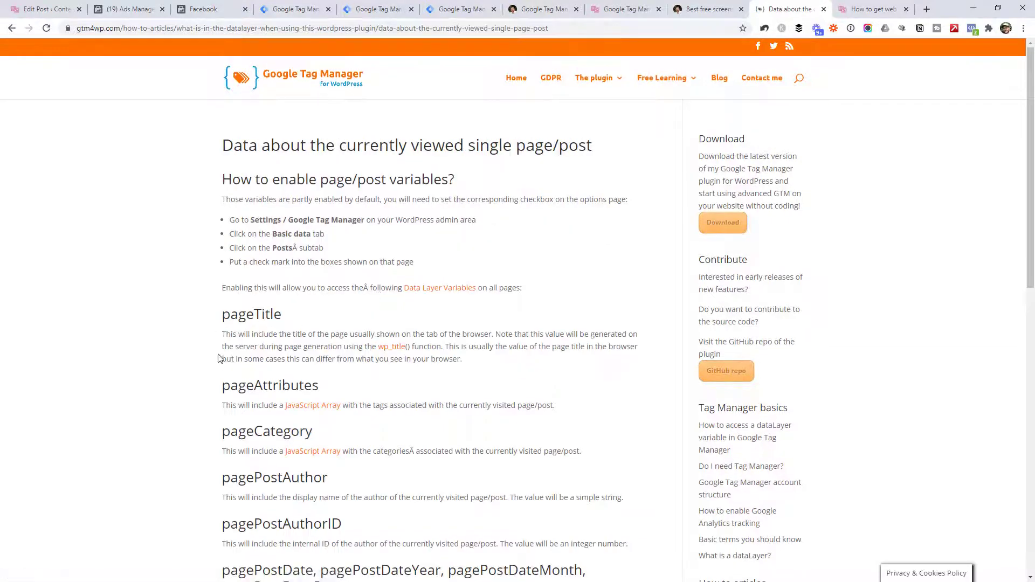
{"action": "scroll", "coordinate": [269, 378], "scroll_direction": "down", "scroll_amount": 2}
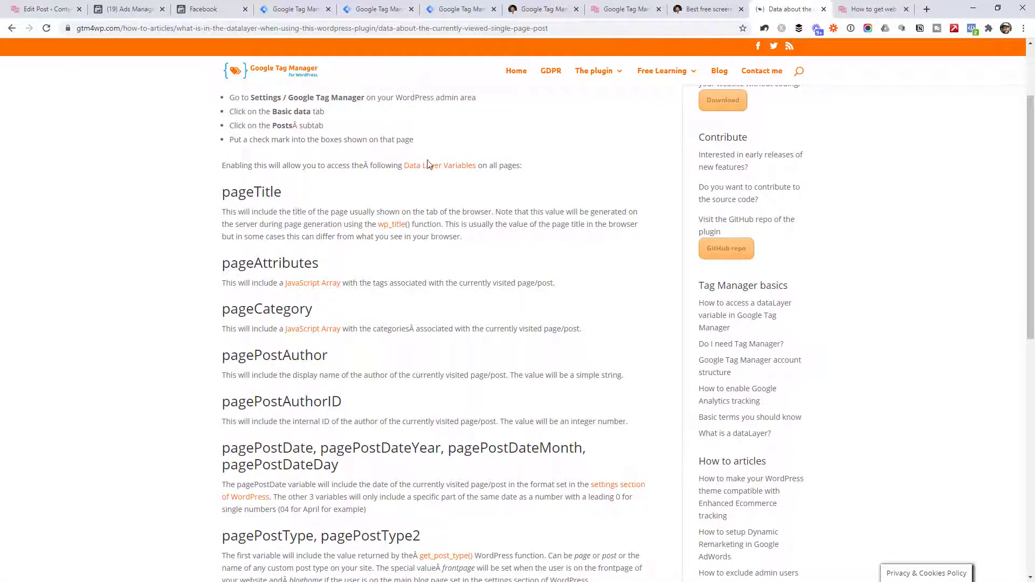
{"action": "scroll", "coordinate": [428, 165], "scroll_direction": "up", "scroll_amount": 3}
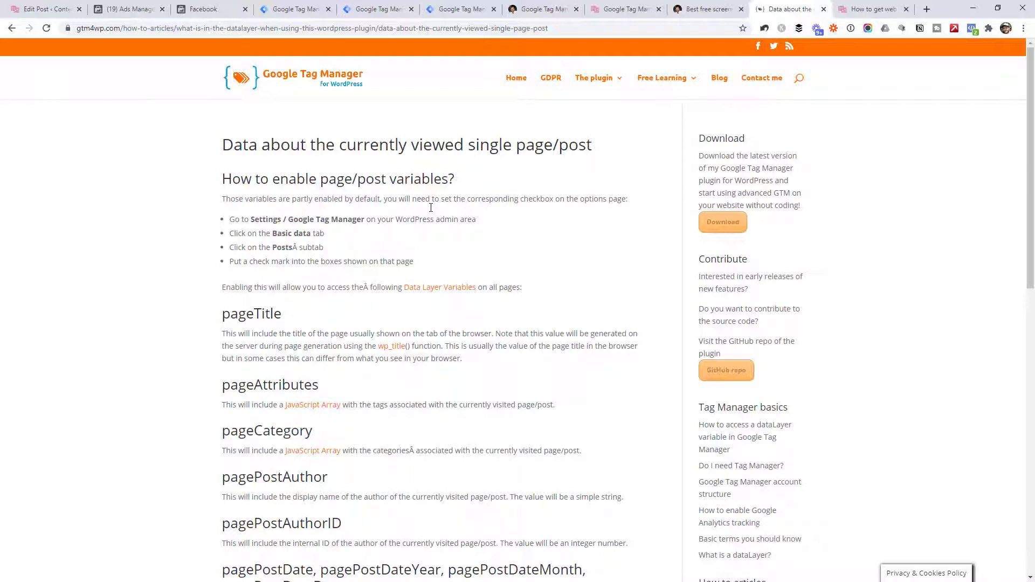
Inspect the FB WCA tag's pixel code and trigger in the Content Snare Site container, and return to the tag list
{"action": "left_click", "coordinate": [460, 9]}
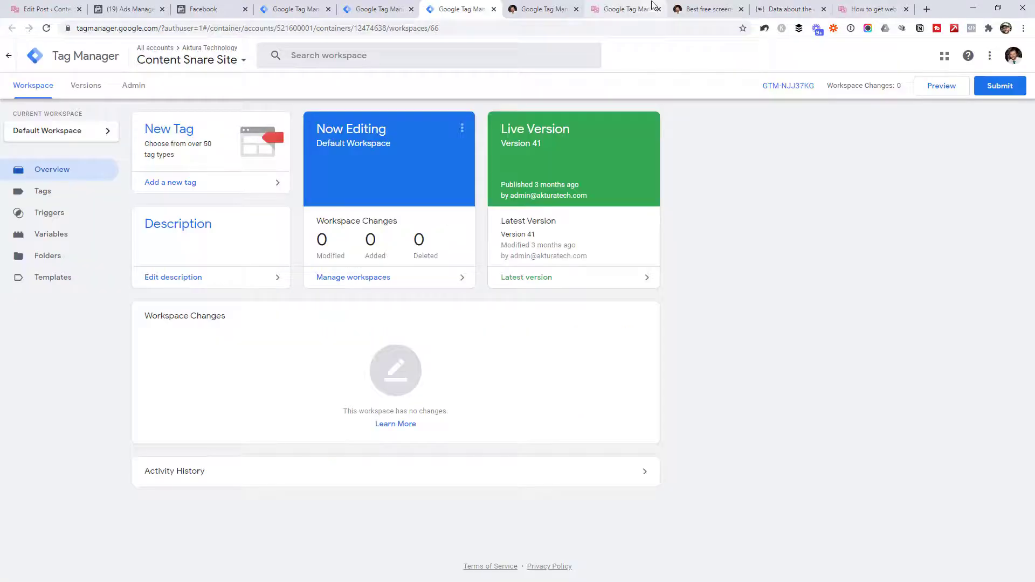
{"action": "left_click", "coordinate": [49, 192]}
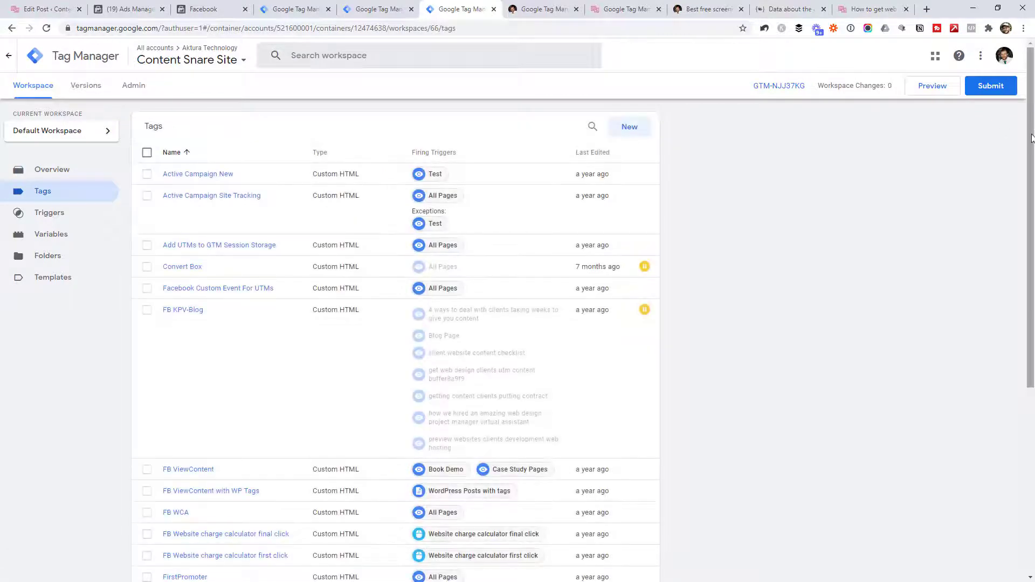
{"action": "left_click_drag", "start_coordinate": [1030, 141], "coordinate": [708, 336]}
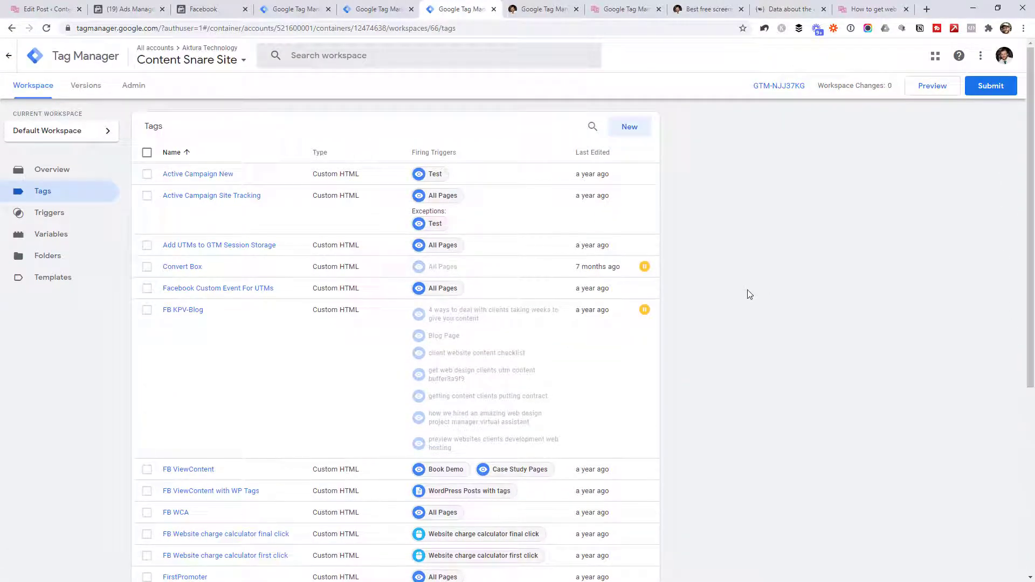
{"action": "scroll", "coordinate": [748, 293], "scroll_direction": "down", "scroll_amount": 1}
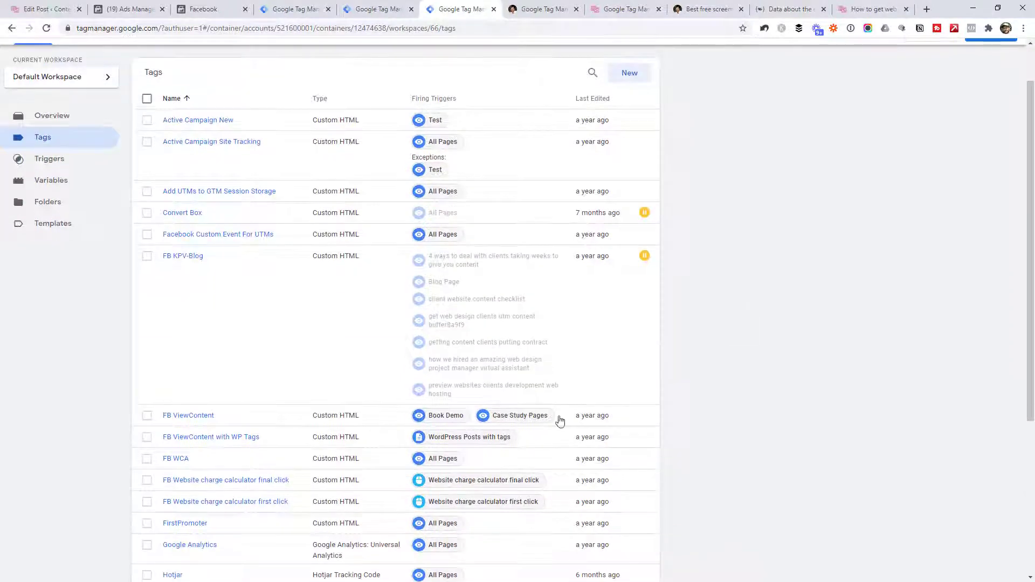
{"action": "left_click", "coordinate": [178, 462]}
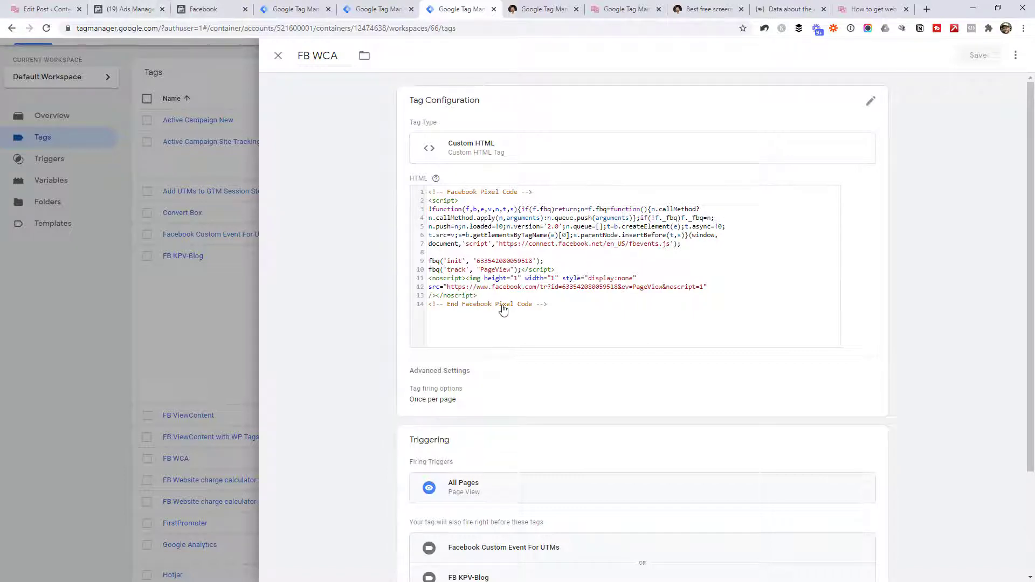
{"action": "left_click", "coordinate": [40, 409]}
{"action": "scroll", "coordinate": [860, 109], "scroll_direction": "up", "scroll_amount": 1}
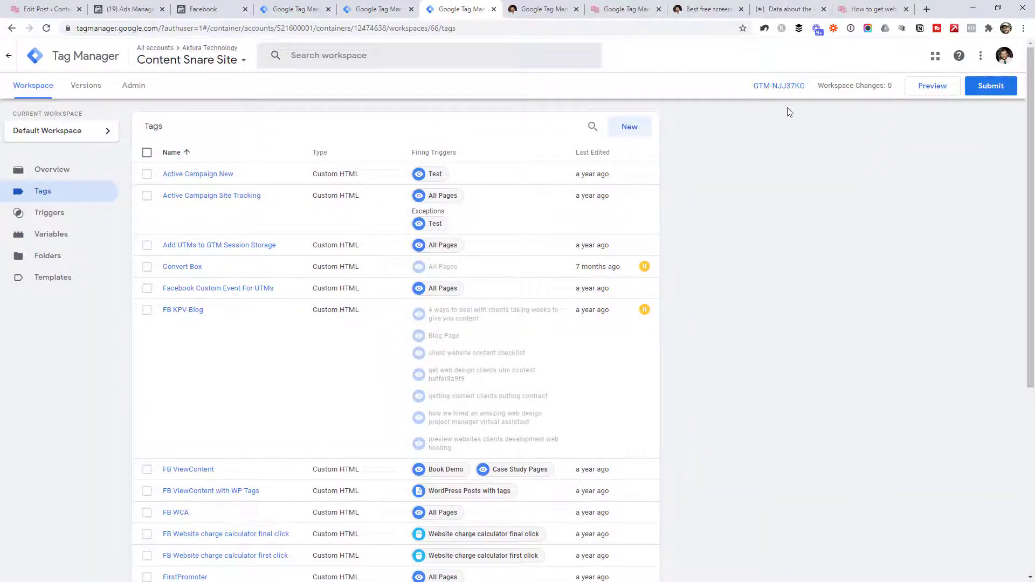
{"action": "left_click", "coordinate": [633, 131]}
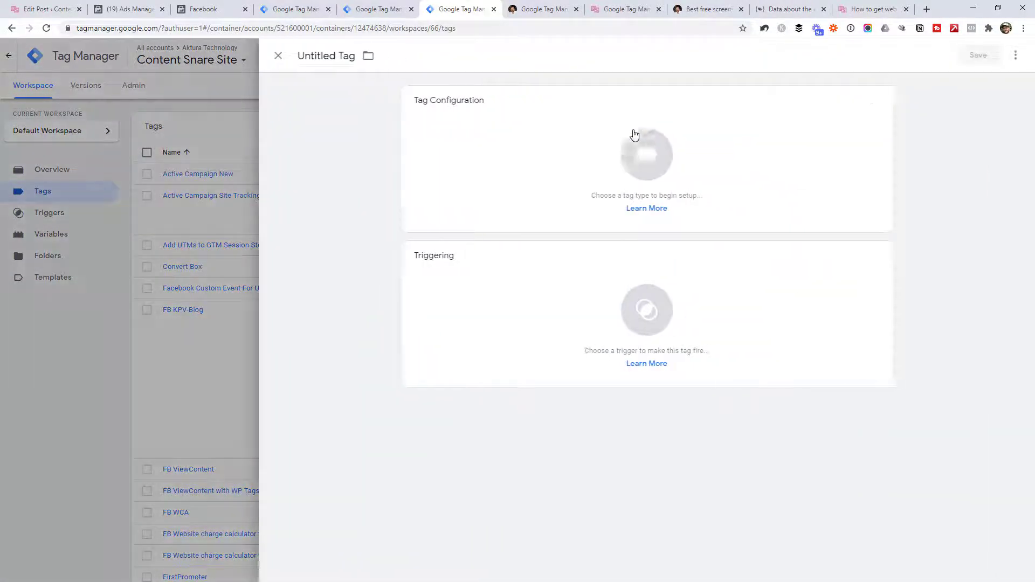
{"action": "double_click", "coordinate": [338, 56]}
{"action": "key", "text": "ctrl+a"}
{"action": "type", "text": "FB"}
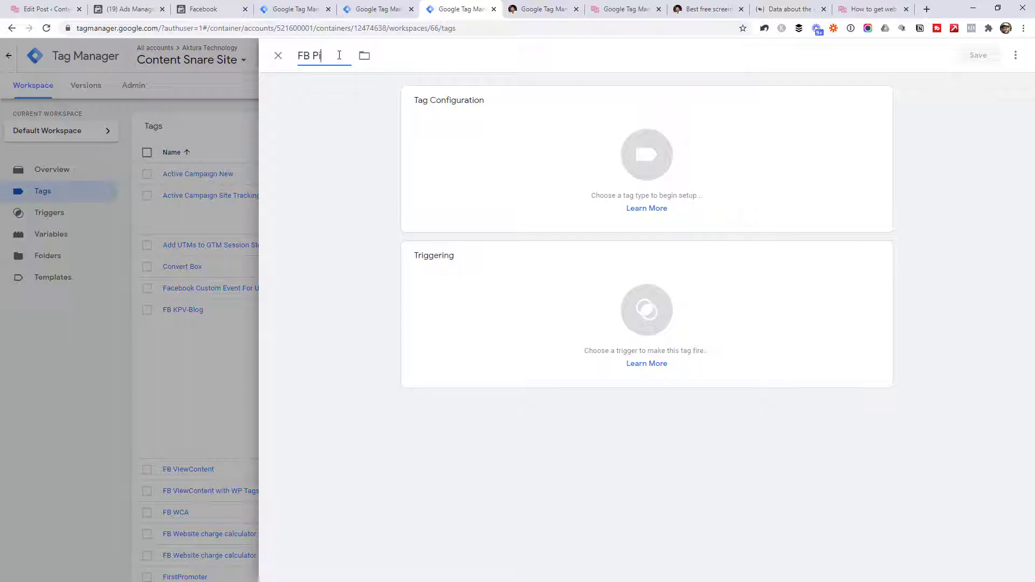
{"action": "left_click", "coordinate": [516, 178]}
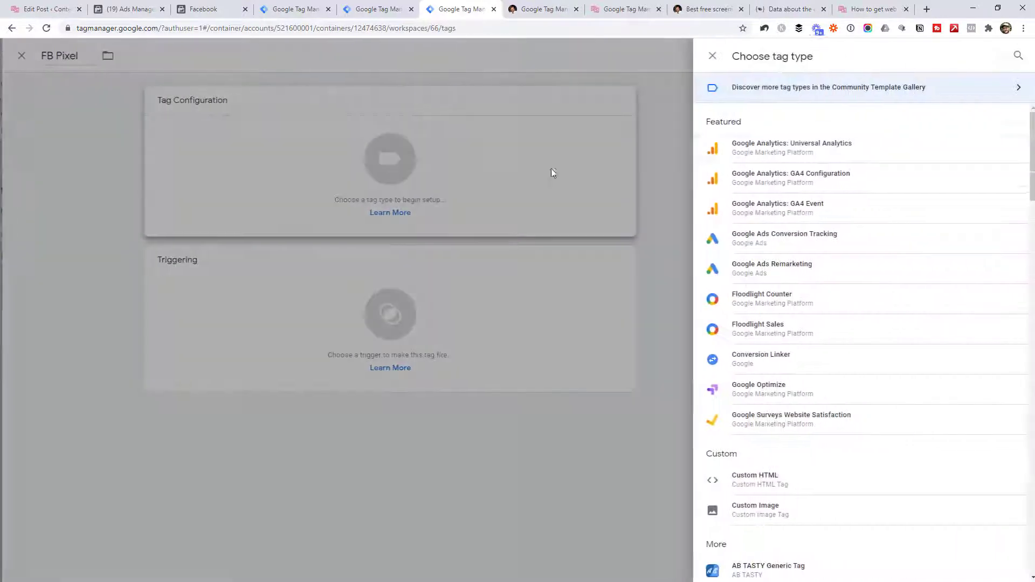
{"action": "left_click", "coordinate": [762, 484]}
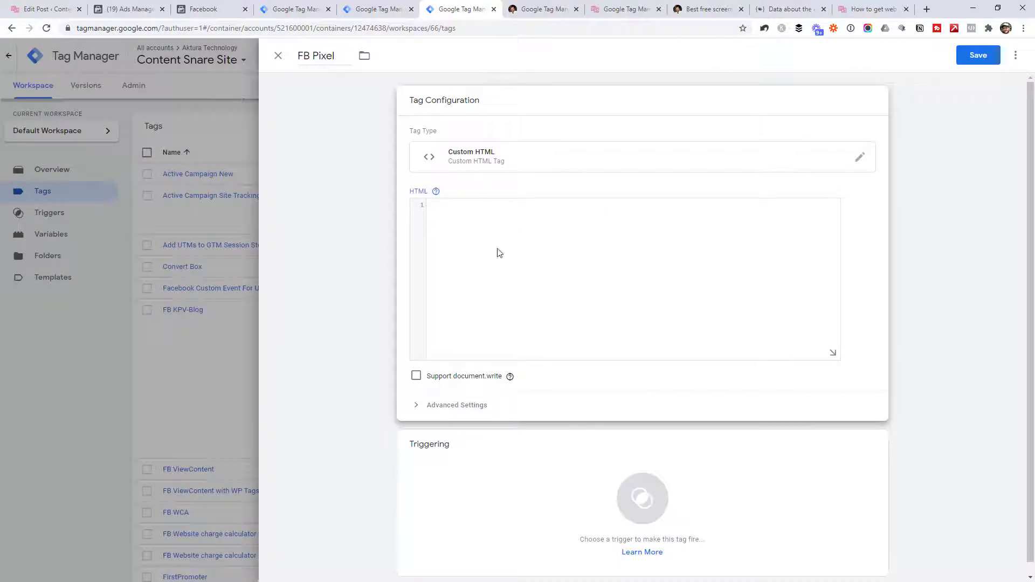
{"action": "left_click", "coordinate": [487, 237]}
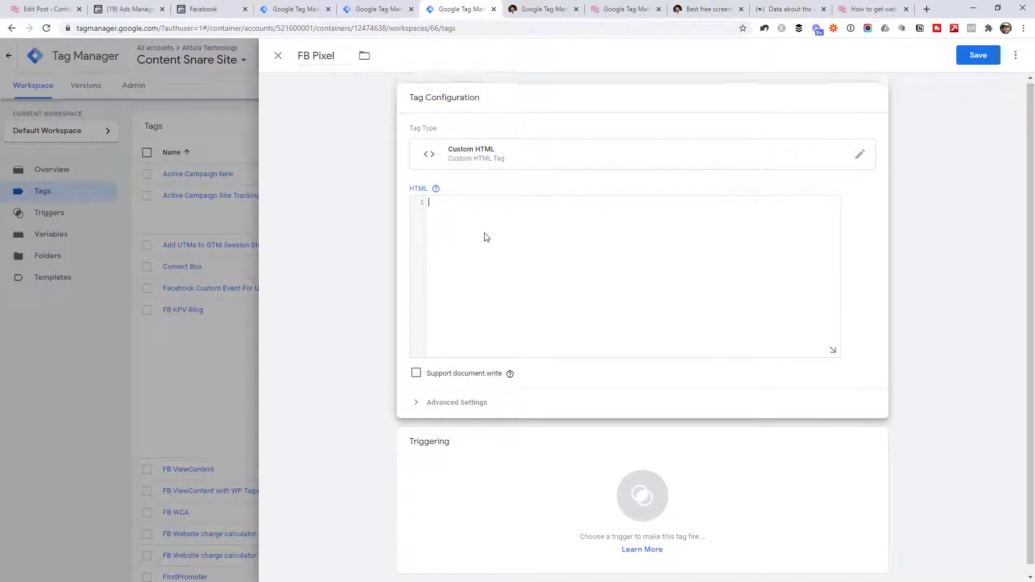
{"action": "left_click", "coordinate": [688, 460]}
{"action": "left_click", "coordinate": [412, 149]}
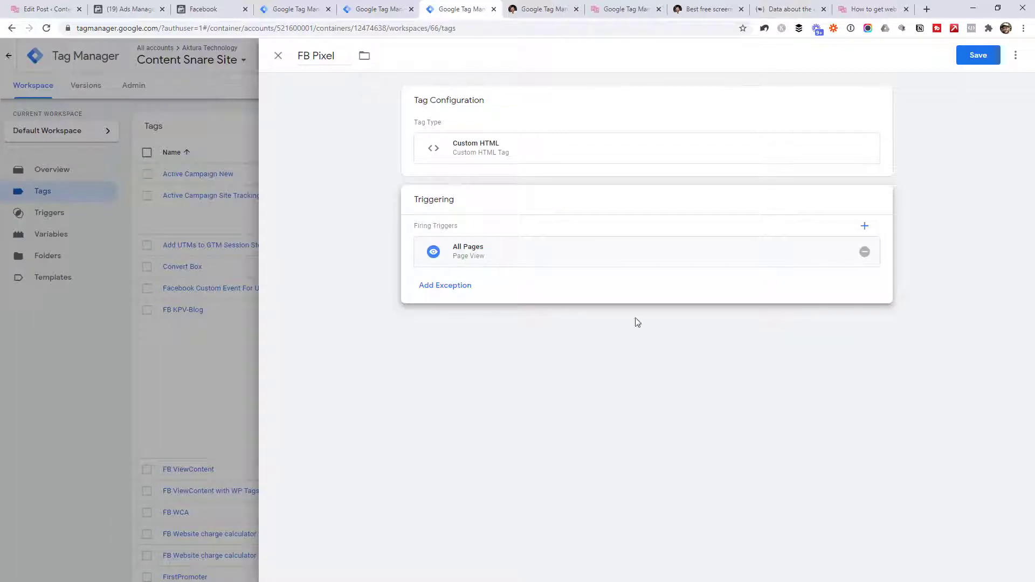
{"action": "left_click", "coordinate": [278, 55]}
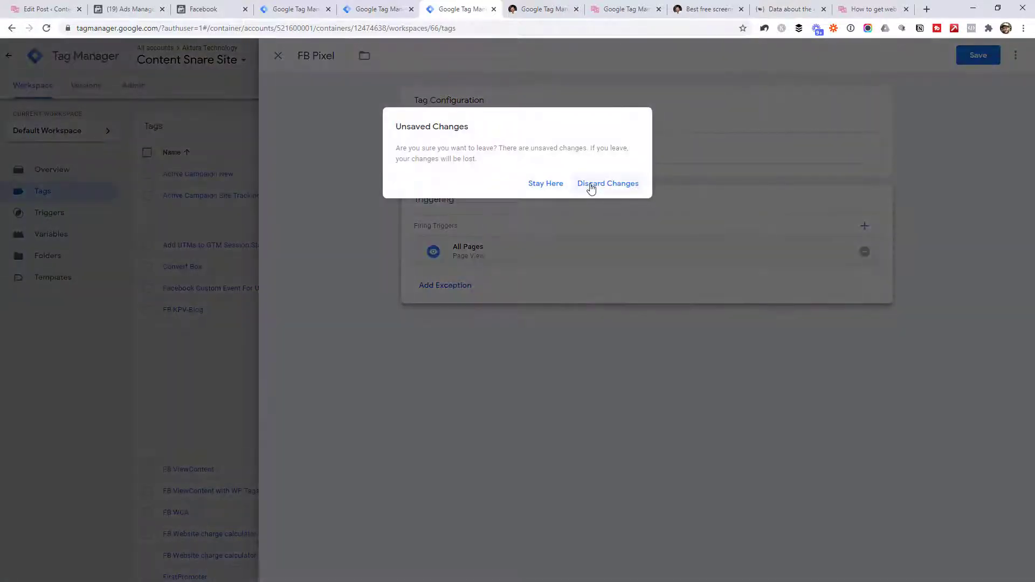
{"action": "left_click", "coordinate": [593, 185]}
Review the existing FB WCA tag's Facebook pixel code and firing trigger, and return to the tag list
{"action": "scroll", "coordinate": [161, 442], "scroll_direction": "down", "scroll_amount": 1}
{"action": "left_click", "coordinate": [183, 458]}
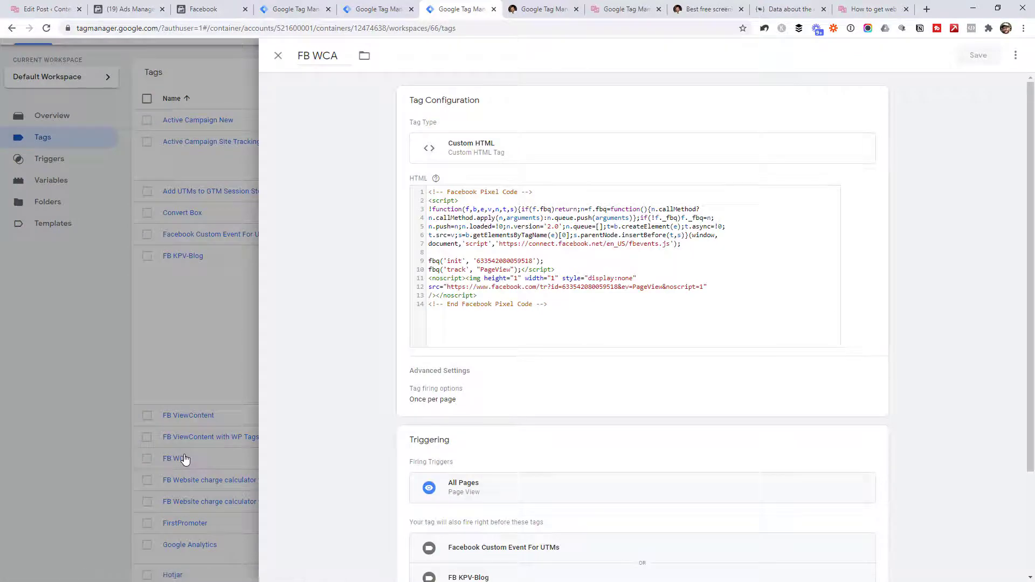
{"action": "left_click", "coordinate": [93, 335]}
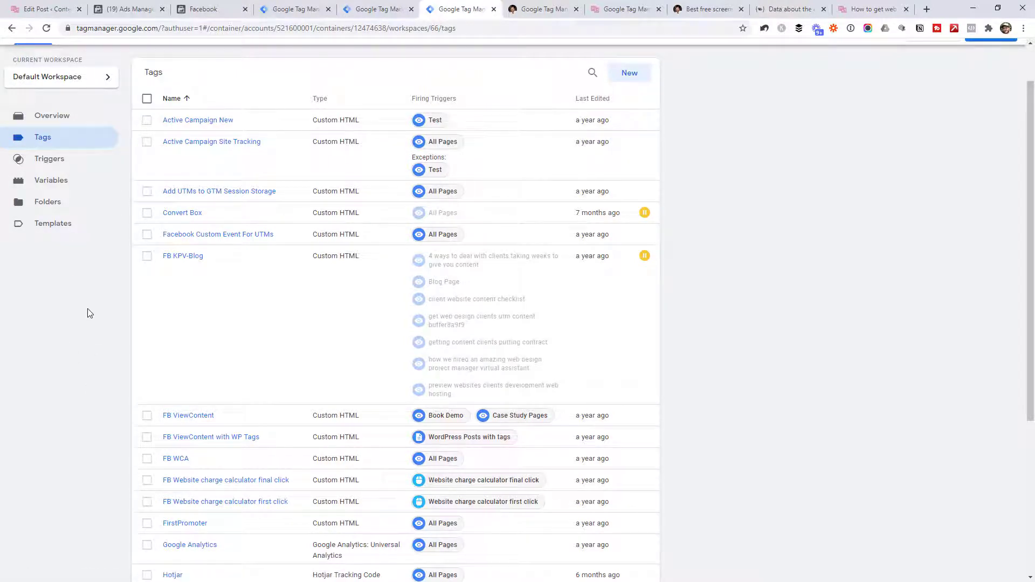
Open the user-defined WordPress Tags variable and examine its type and Data Layer Variable name
{"action": "left_click", "coordinate": [73, 184]}
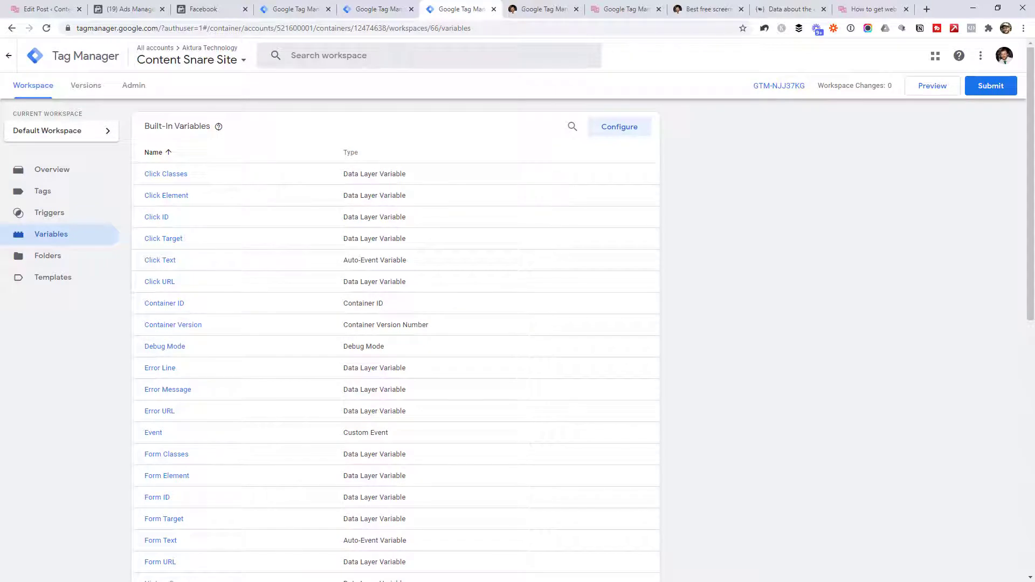
{"action": "scroll", "coordinate": [716, 277], "scroll_direction": "down", "scroll_amount": 7}
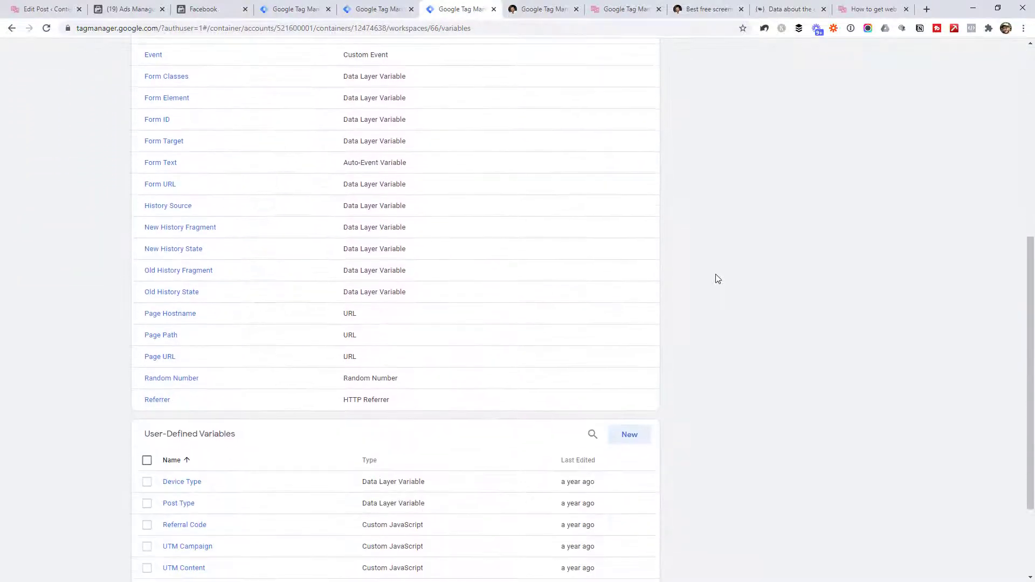
{"action": "scroll", "coordinate": [717, 279], "scroll_direction": "down", "scroll_amount": 3}
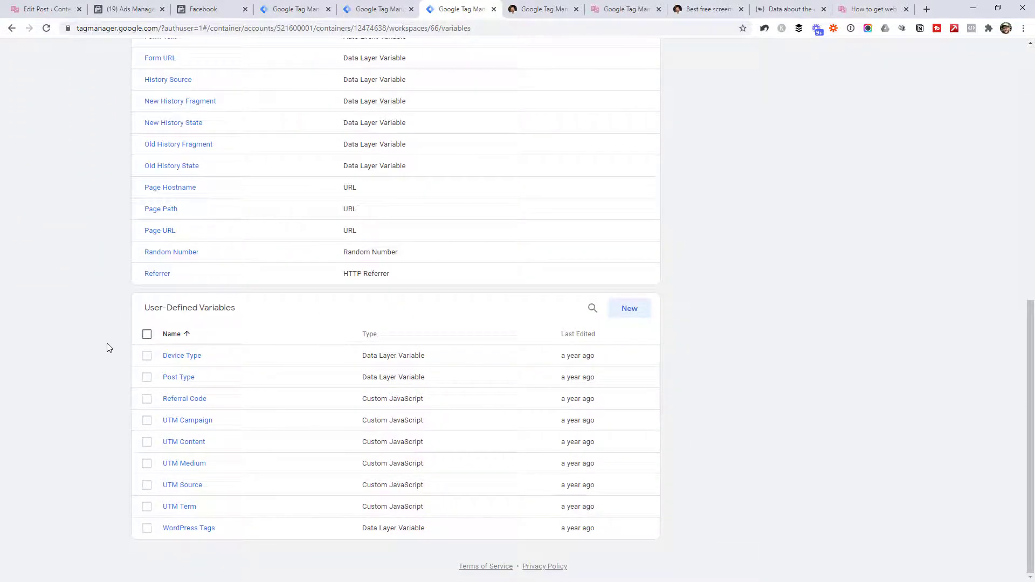
{"action": "left_click_drag", "start_coordinate": [227, 532], "coordinate": [186, 531]}
{"action": "left_click", "coordinate": [203, 530]}
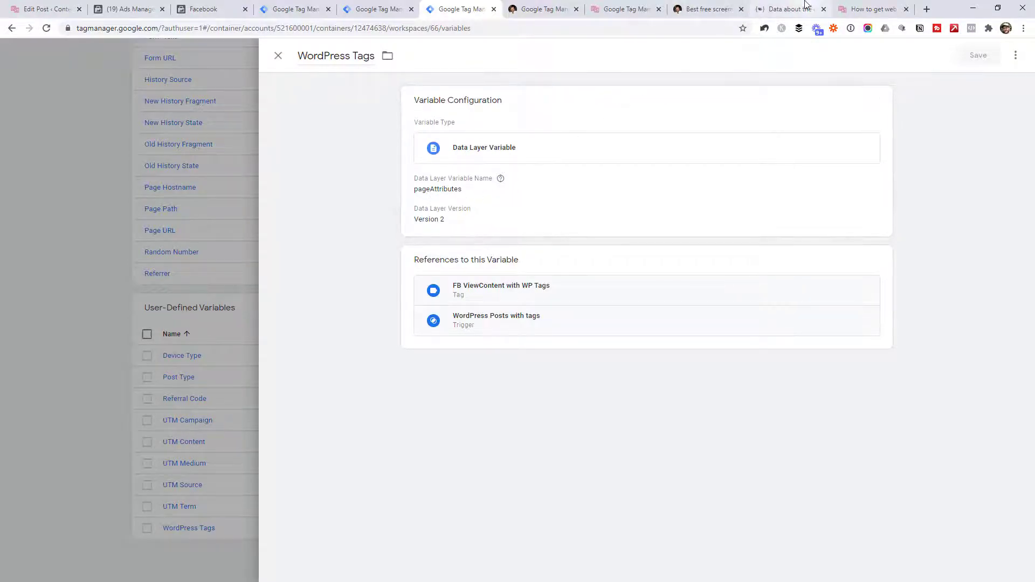
Copy the variable name pageCategory from the plugin documentation, and return to the container's variable list in Tag Manager
{"action": "left_click", "coordinate": [790, 9]}
{"action": "scroll", "coordinate": [299, 284], "scroll_direction": "down", "scroll_amount": 2}
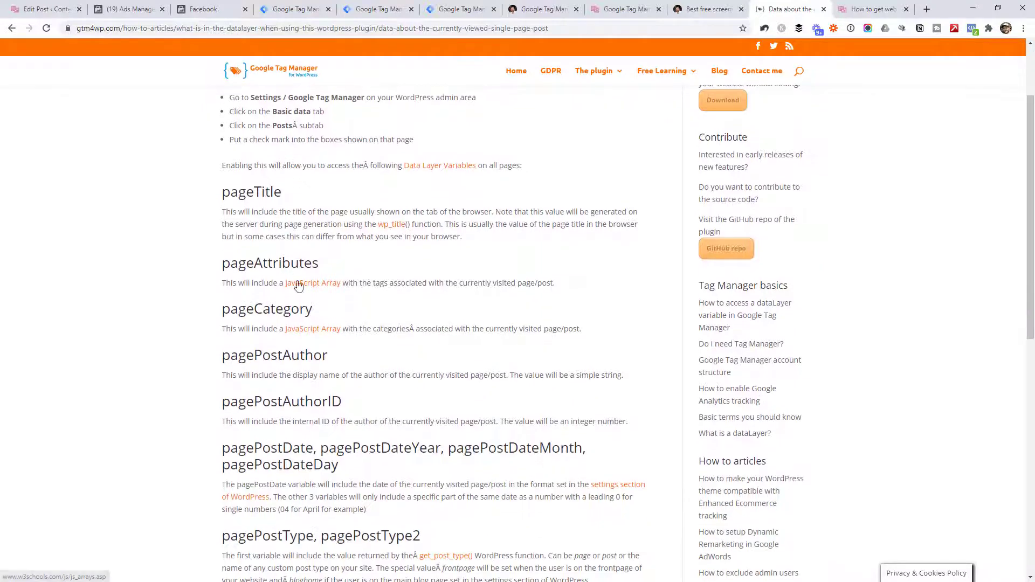
{"action": "left_click_drag", "start_coordinate": [321, 308], "coordinate": [225, 311]}
{"action": "key", "text": "ctrl+c"}
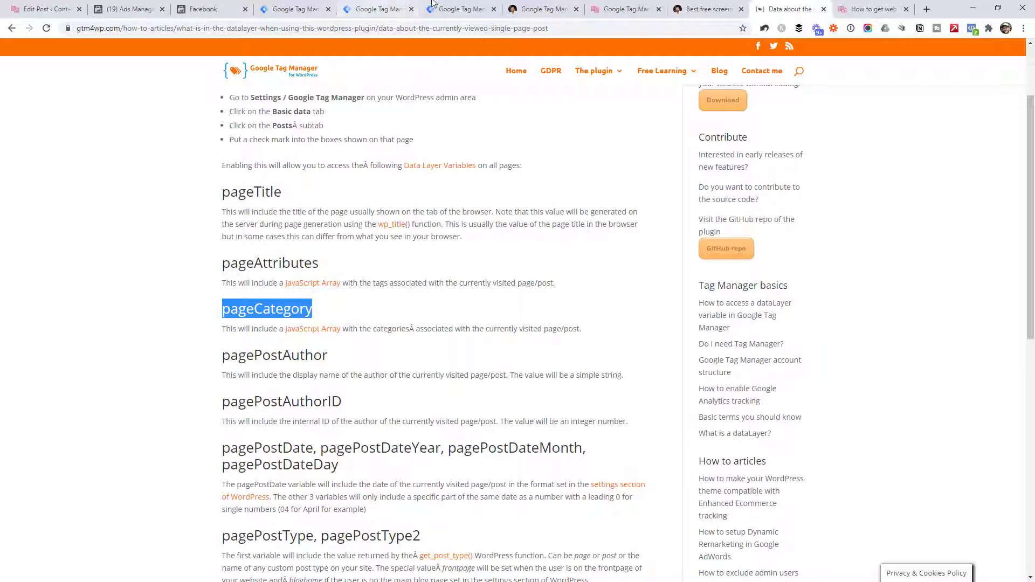
{"action": "left_click", "coordinate": [458, 9]}
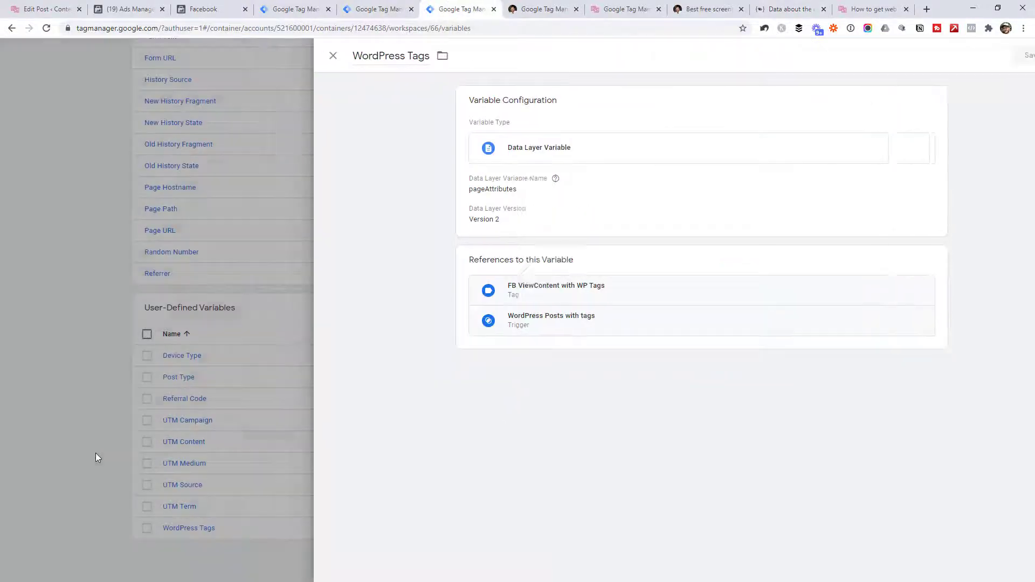
{"action": "left_click", "coordinate": [96, 454]}
Create and save a user-defined Data Layer Variable named WP Category with the Data Layer Variable Name pageCategory
{"action": "left_click", "coordinate": [628, 309]}
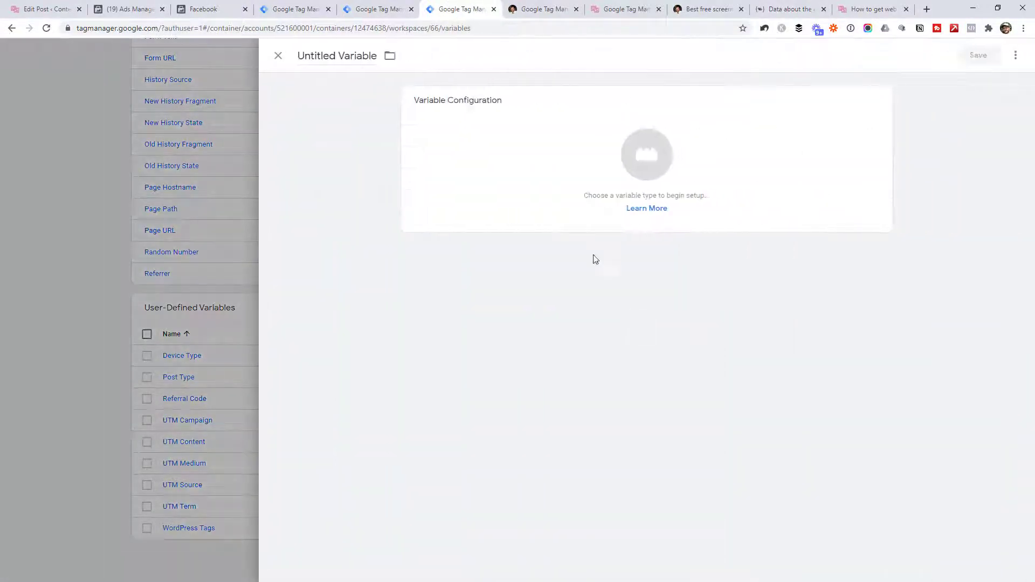
{"action": "left_click", "coordinate": [369, 56]}
{"action": "type", "text": "WP Category"}
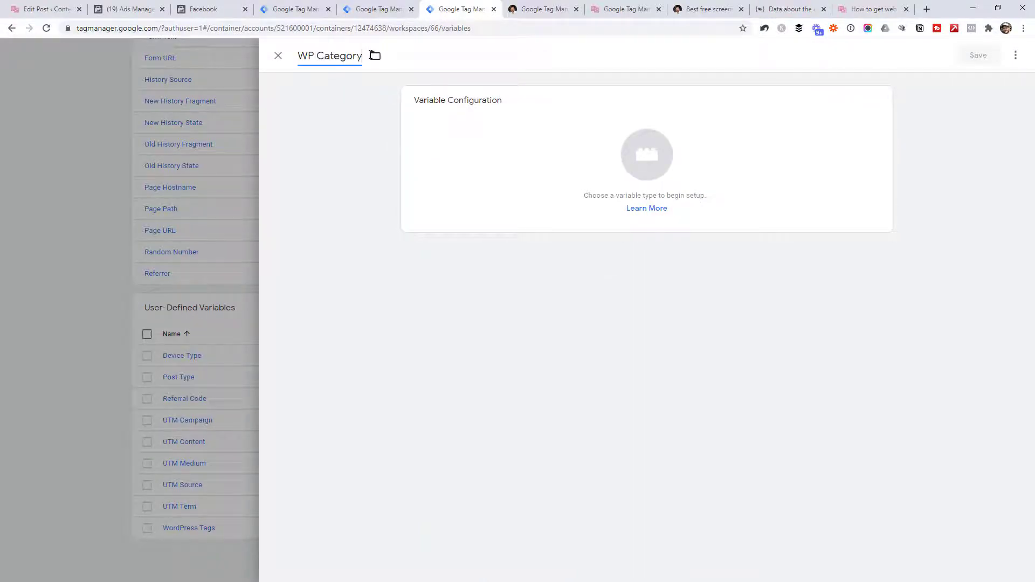
{"action": "left_click", "coordinate": [645, 184]}
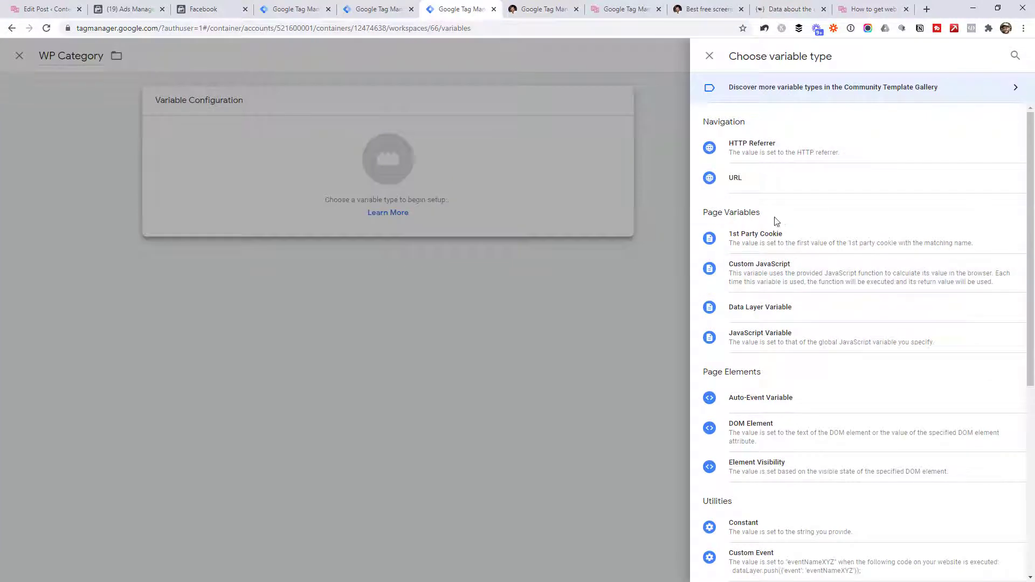
{"action": "left_click", "coordinate": [770, 307]}
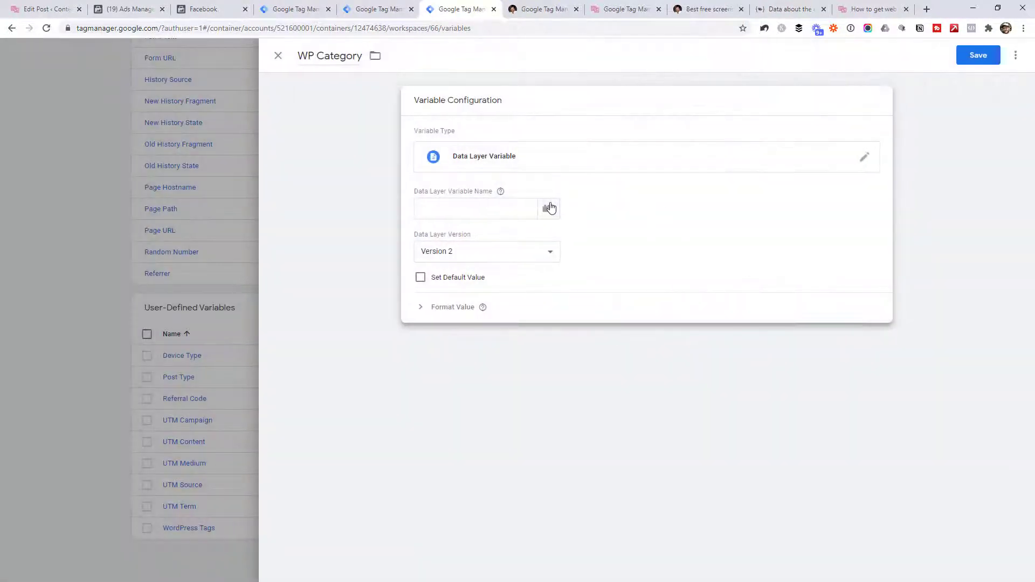
{"action": "left_click", "coordinate": [445, 210]}
{"action": "key", "text": "ctrl+v"}
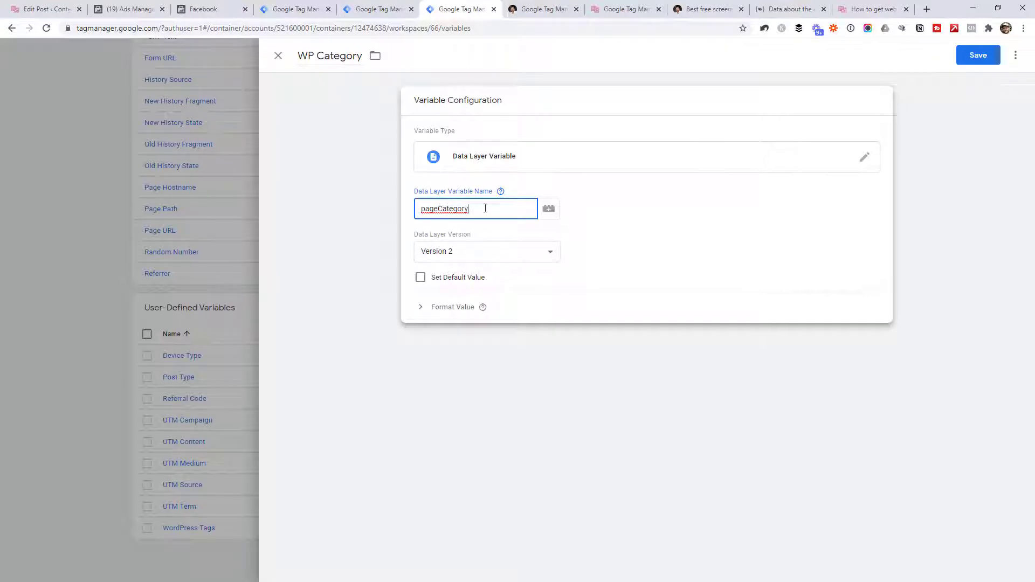
{"action": "left_click", "coordinate": [970, 60]}
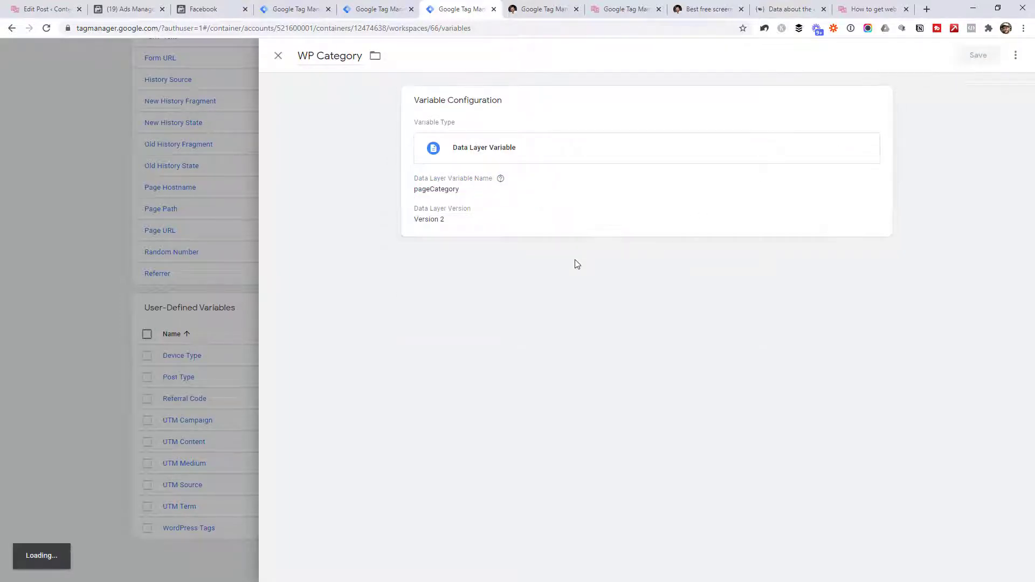
{"action": "scroll", "coordinate": [575, 263], "scroll_direction": "down", "scroll_amount": 1}
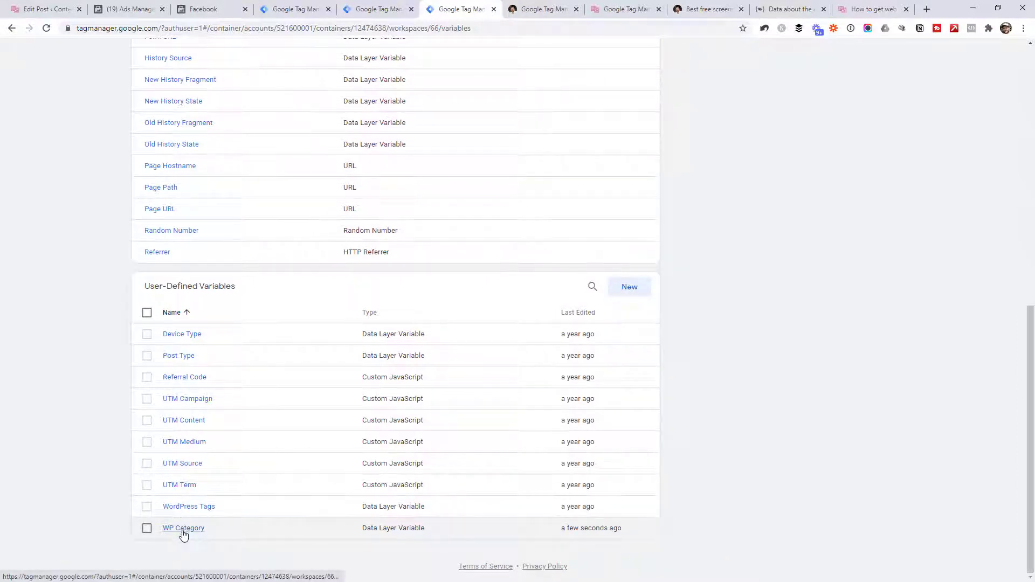
Inspect the Post Type variable and compare it with the pagePostType description in the plugin documentation, then return to the variable list
{"action": "left_click", "coordinate": [186, 356]}
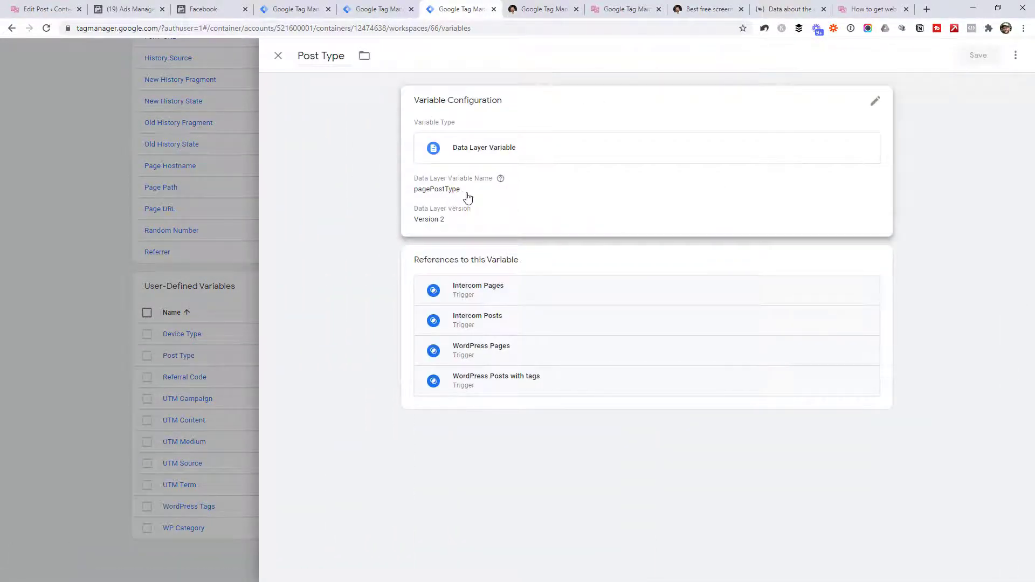
{"action": "left_click", "coordinate": [810, 7]}
{"action": "scroll", "coordinate": [273, 303], "scroll_direction": "down", "scroll_amount": 1}
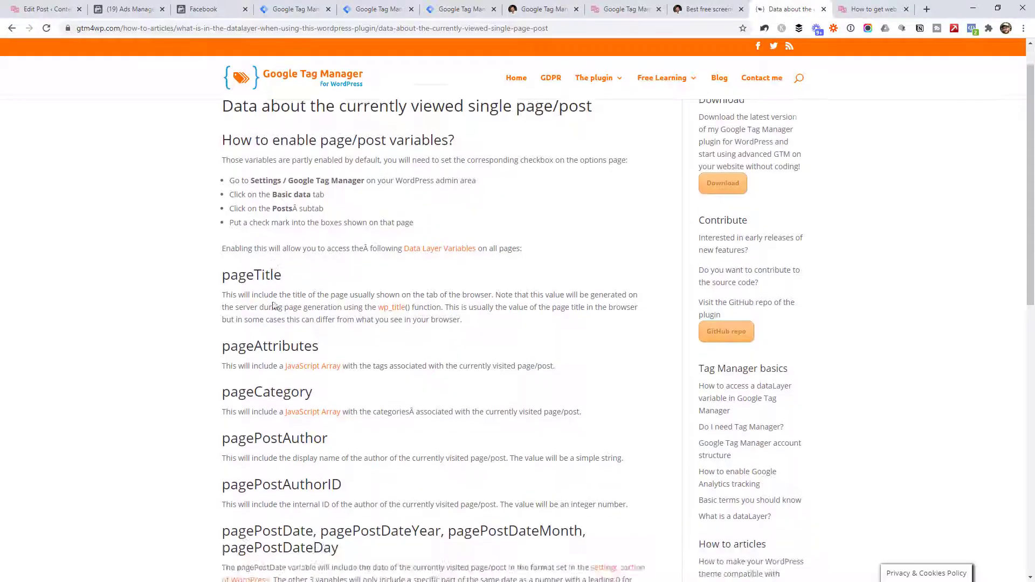
{"action": "scroll", "coordinate": [273, 306], "scroll_direction": "down", "scroll_amount": 6}
{"action": "double_click", "coordinate": [256, 266]}
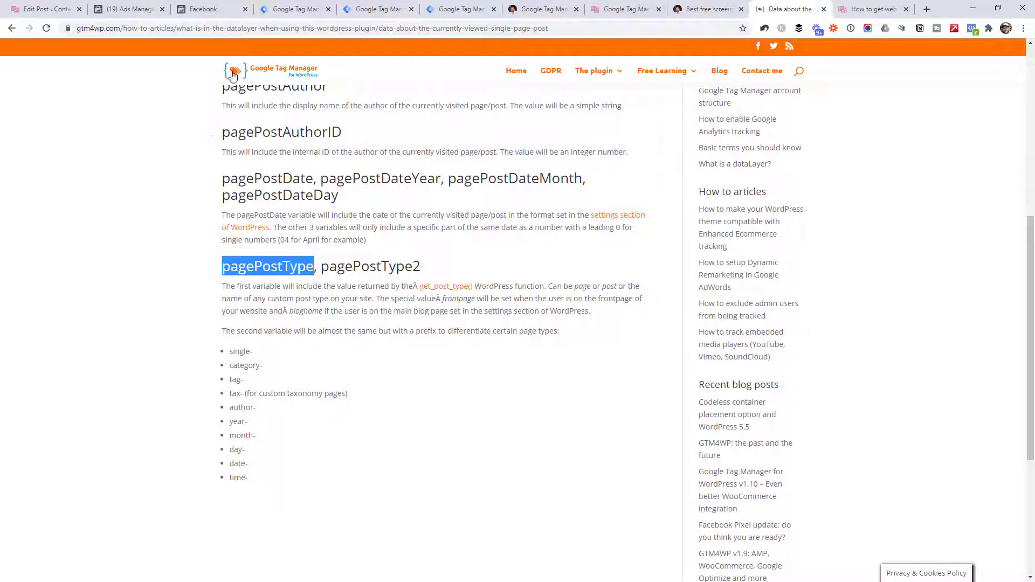
{"action": "left_click", "coordinate": [458, 10]}
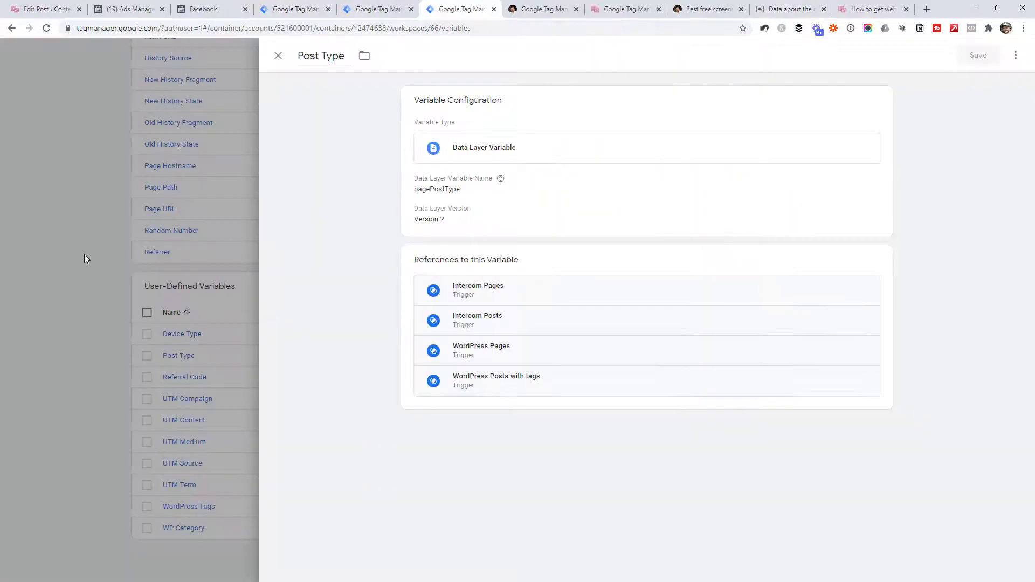
{"action": "left_click", "coordinate": [63, 251]}
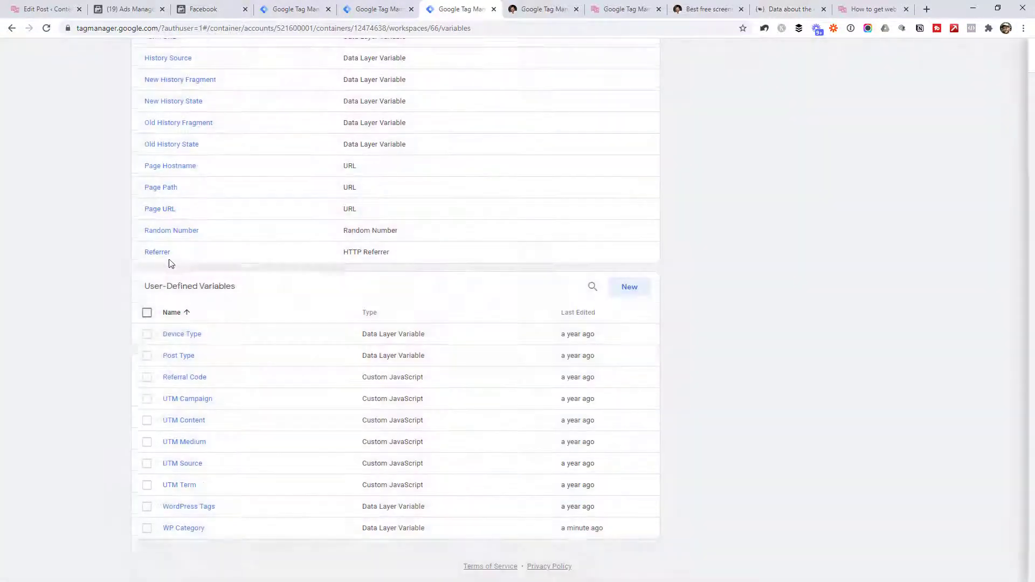
Open the WordPress Posts with tags trigger and examine its trigger type and firing conditions
{"action": "scroll", "coordinate": [169, 262], "scroll_direction": "up", "scroll_amount": 10}
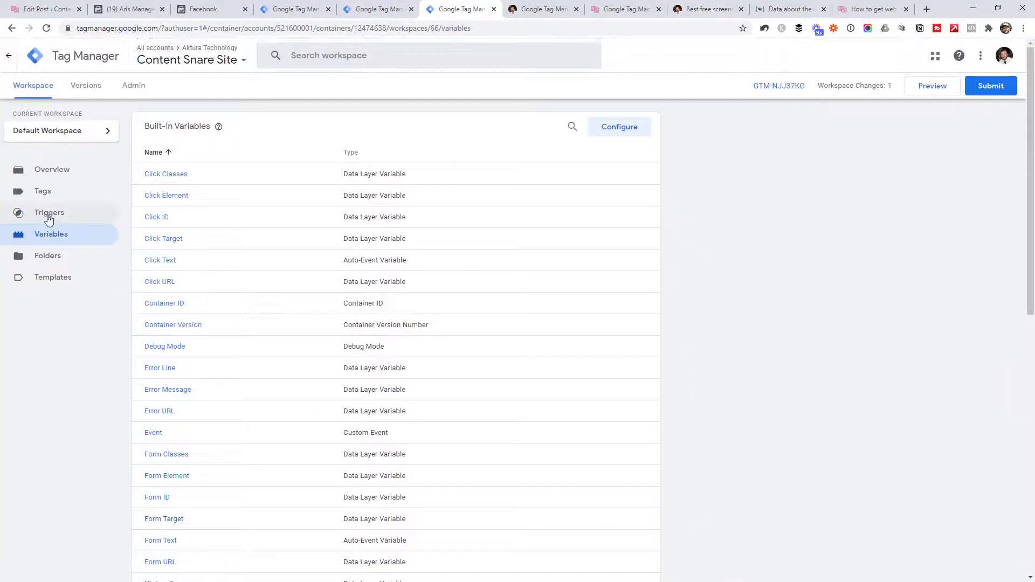
{"action": "left_click", "coordinate": [52, 219]}
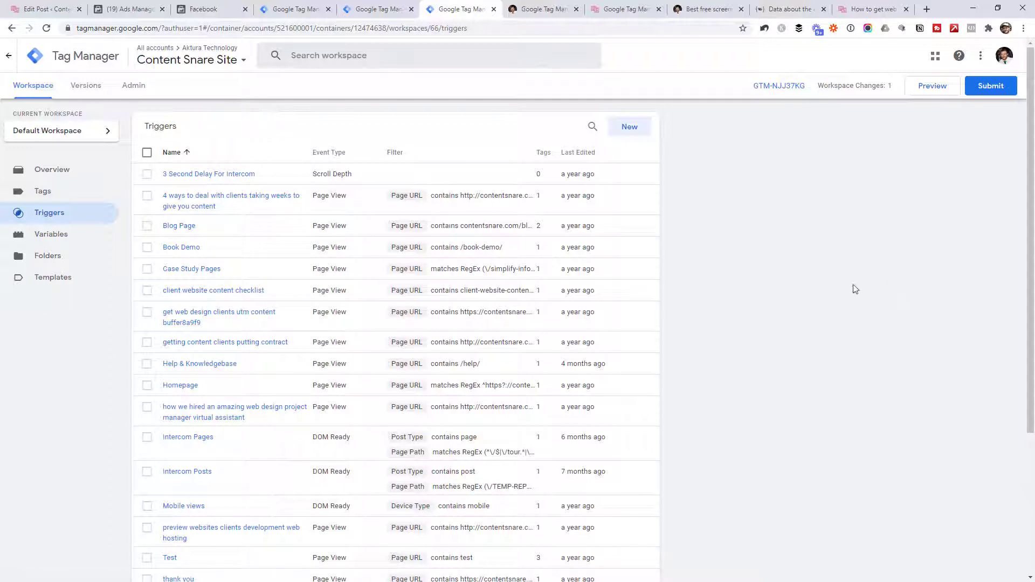
{"action": "scroll", "coordinate": [769, 294], "scroll_direction": "down", "scroll_amount": 4}
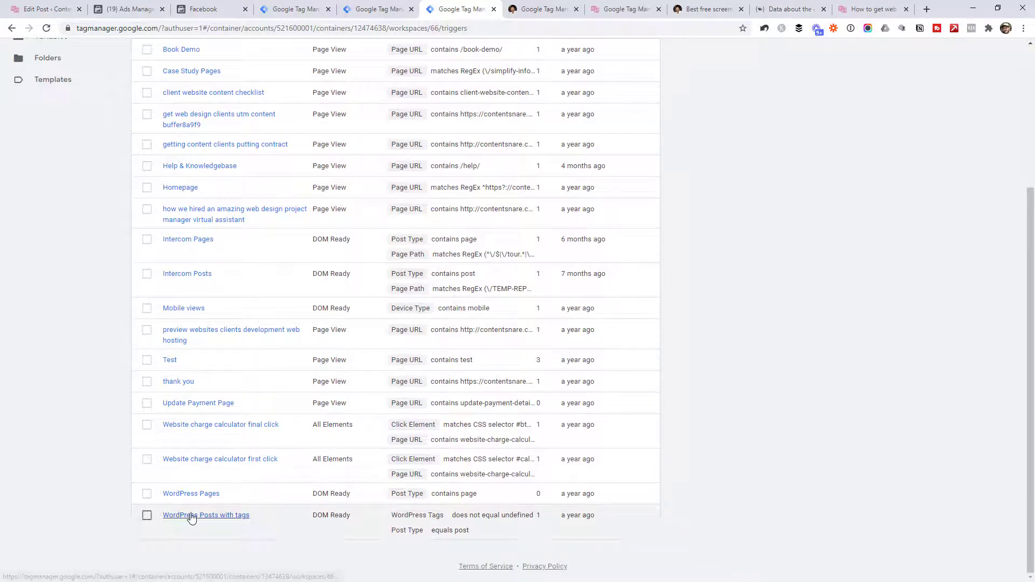
{"action": "left_click", "coordinate": [220, 522]}
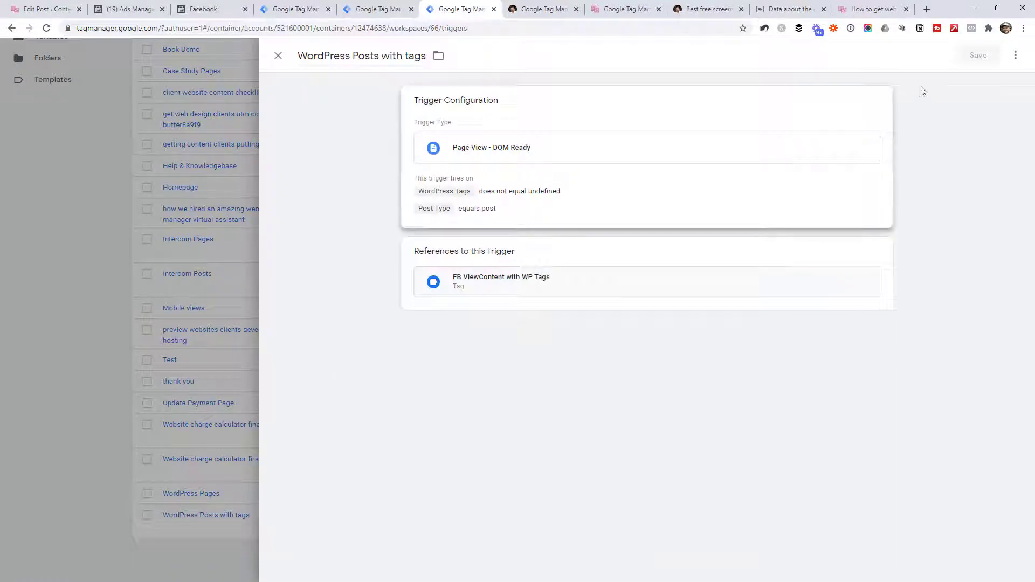
Review the available trigger types and the variables offered for the WordPress Tags condition in the WordPress Posts with tags trigger
{"action": "left_click", "coordinate": [496, 156]}
{"action": "left_click", "coordinate": [477, 163]}
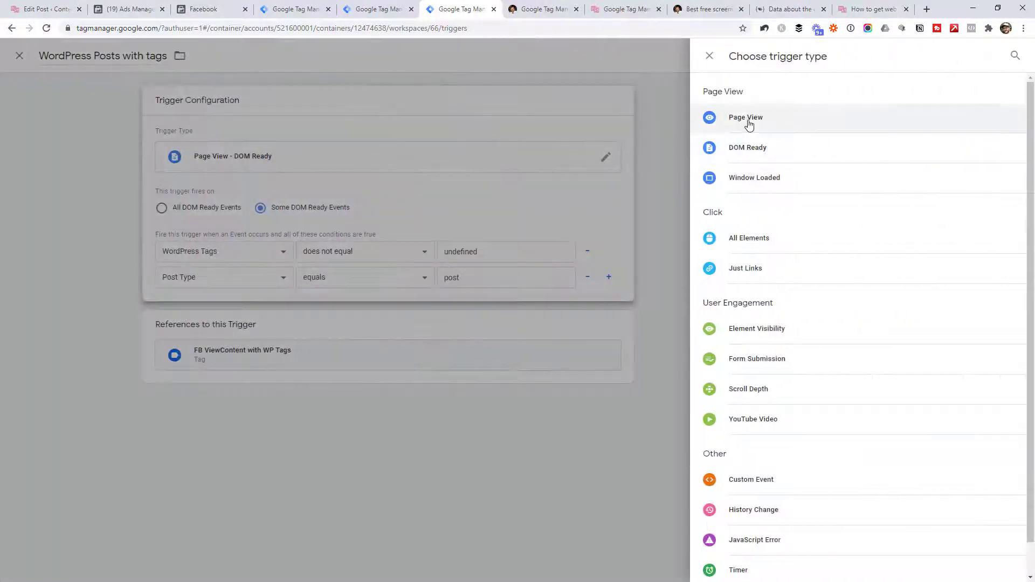
{"action": "left_click", "coordinate": [68, 190]}
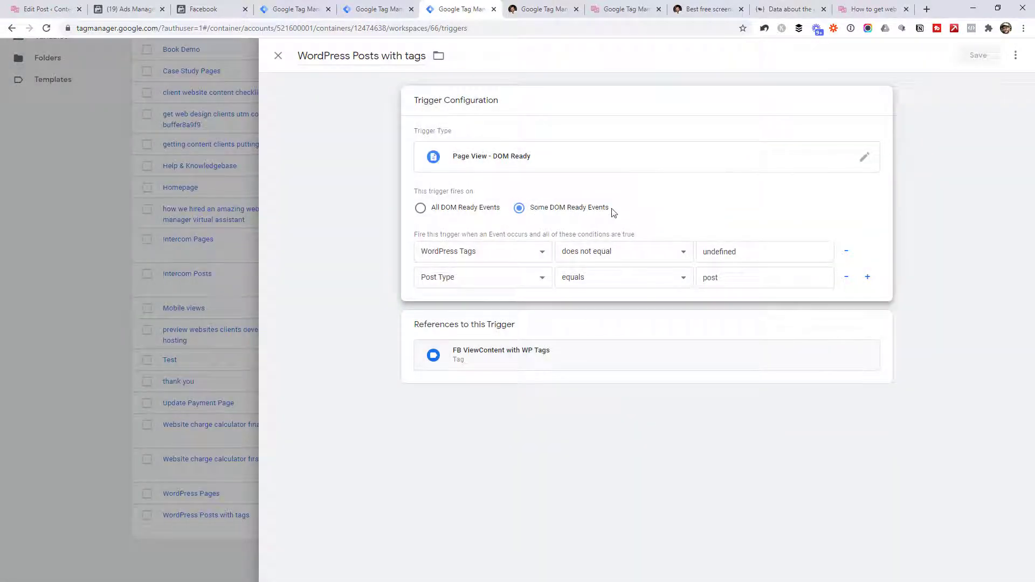
{"action": "left_click", "coordinate": [509, 259]}
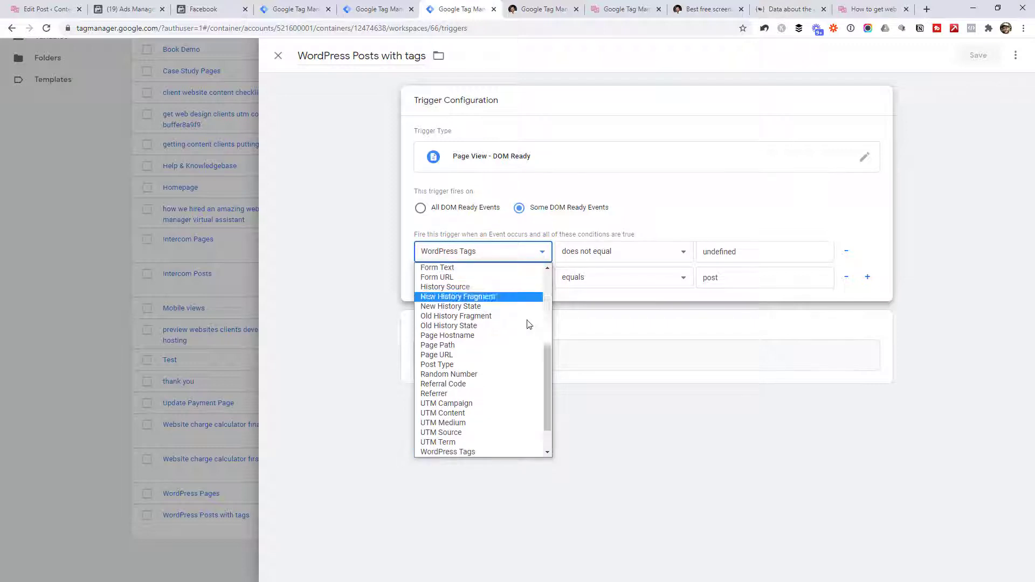
{"action": "scroll", "coordinate": [546, 383], "scroll_direction": "down", "scroll_amount": 2}
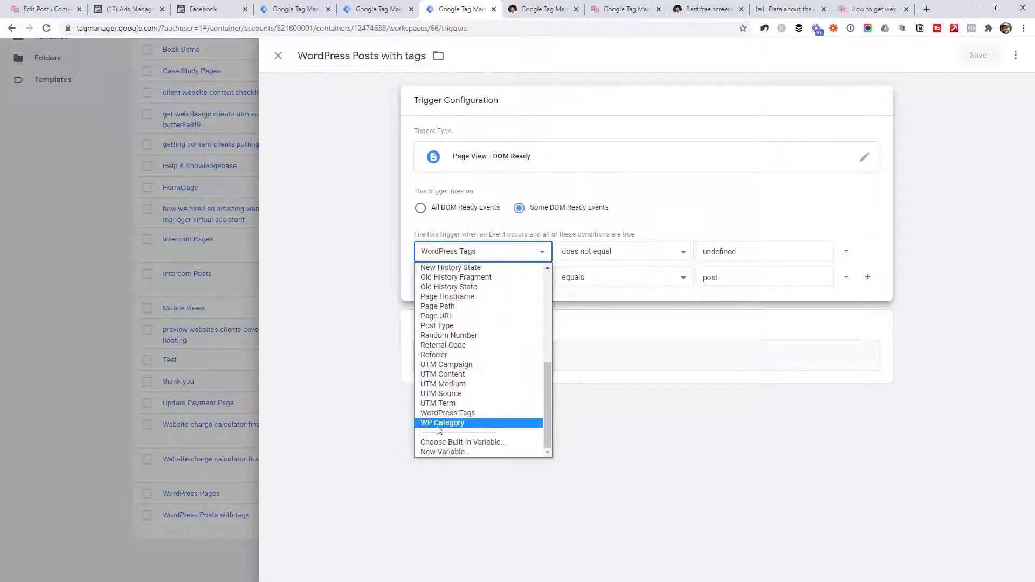
{"action": "left_click", "coordinate": [359, 357]}
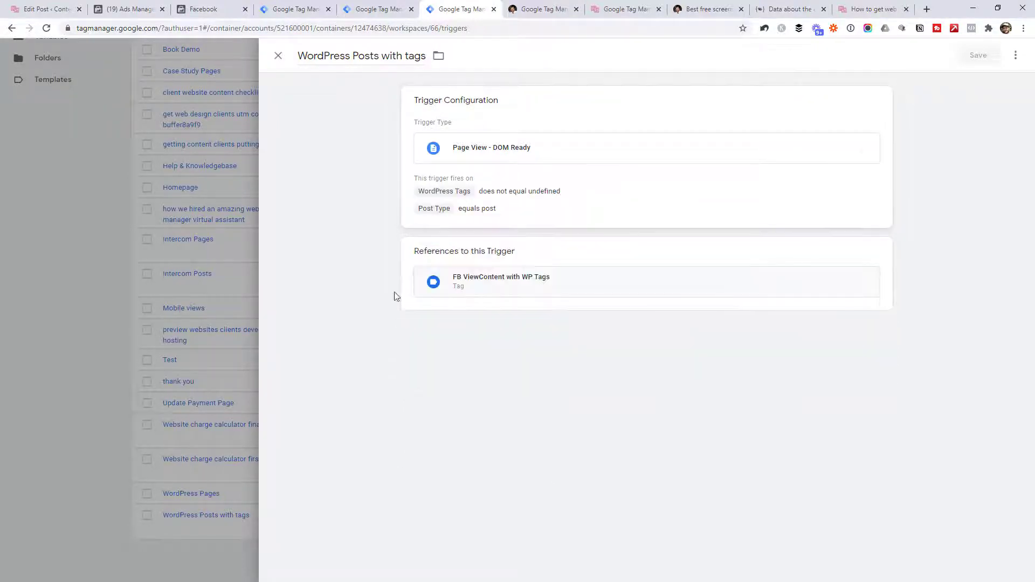
Examine the comparison values of the WordPress Tags and Post Type conditions, and close the trigger without changes
{"action": "left_click", "coordinate": [452, 216]}
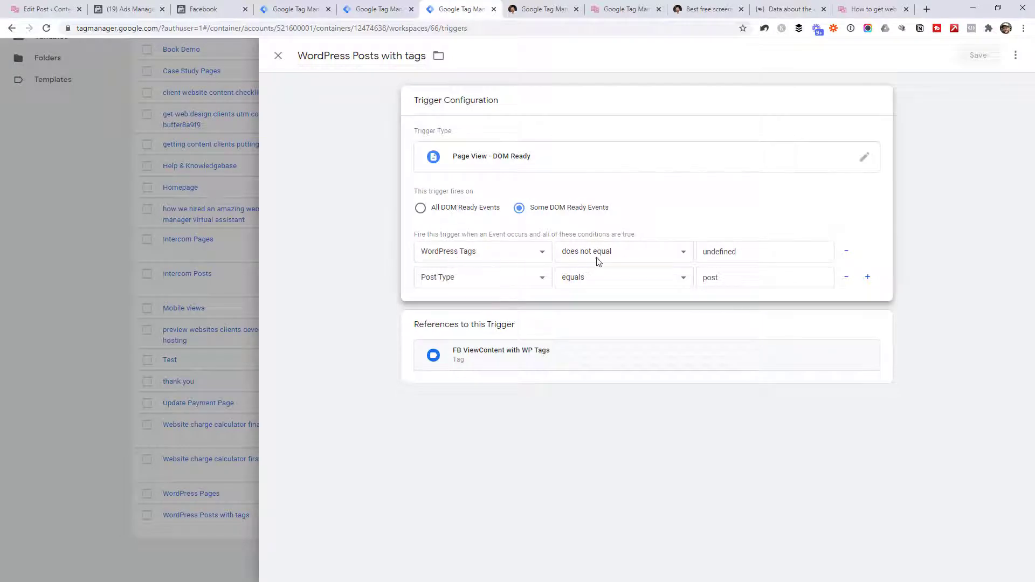
{"action": "double_click", "coordinate": [725, 252]}
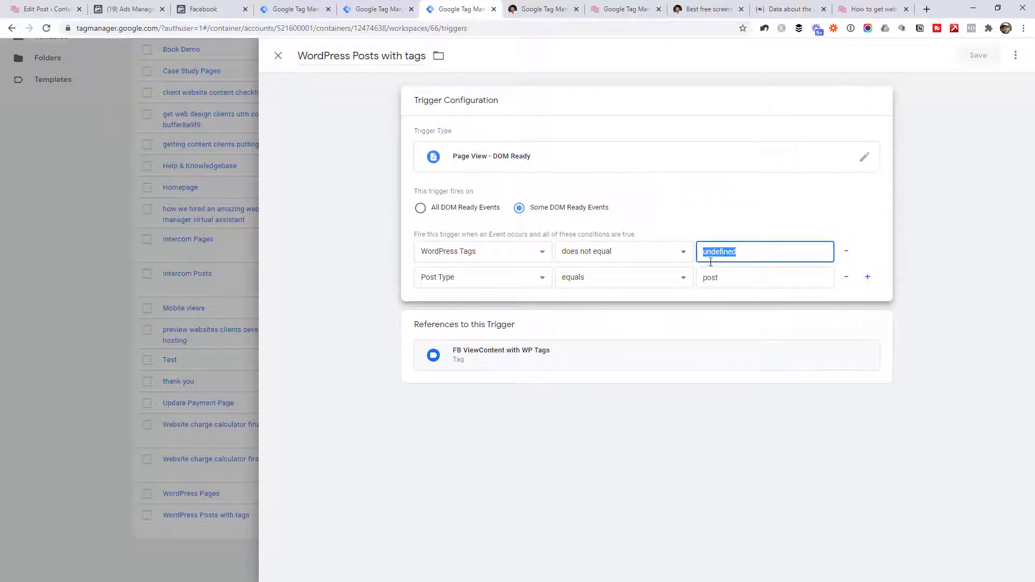
{"action": "left_click", "coordinate": [748, 257]}
{"action": "double_click", "coordinate": [739, 253]}
{"action": "left_click", "coordinate": [741, 253]}
{"action": "left_click", "coordinate": [749, 280]}
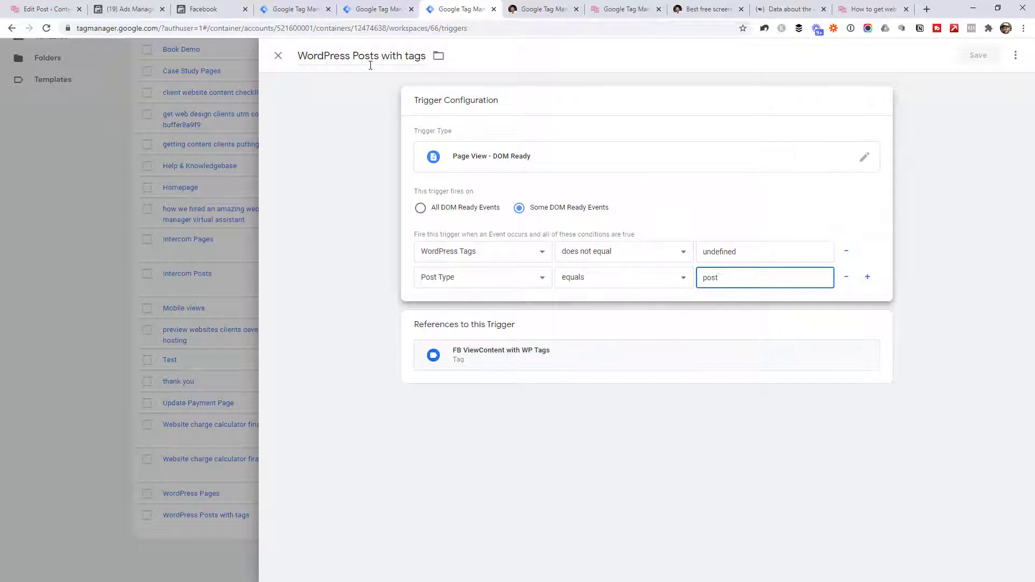
{"action": "left_click", "coordinate": [278, 56]}
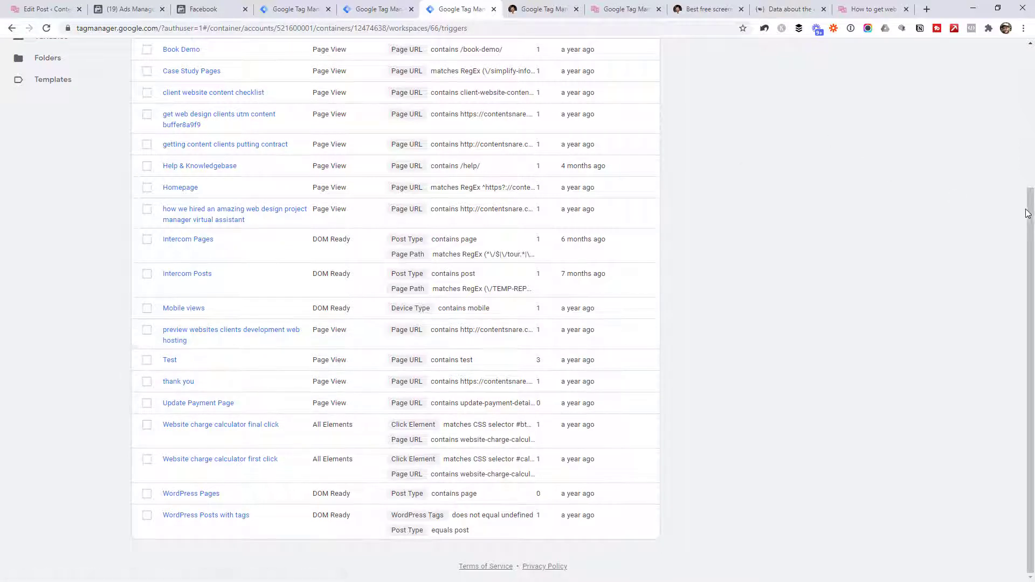
Open the FB ViewContent with WP Tags tag from the container's tag list and locate Custom HTML among the tag types
{"action": "left_click_drag", "start_coordinate": [1029, 206], "coordinate": [1030, 65]}
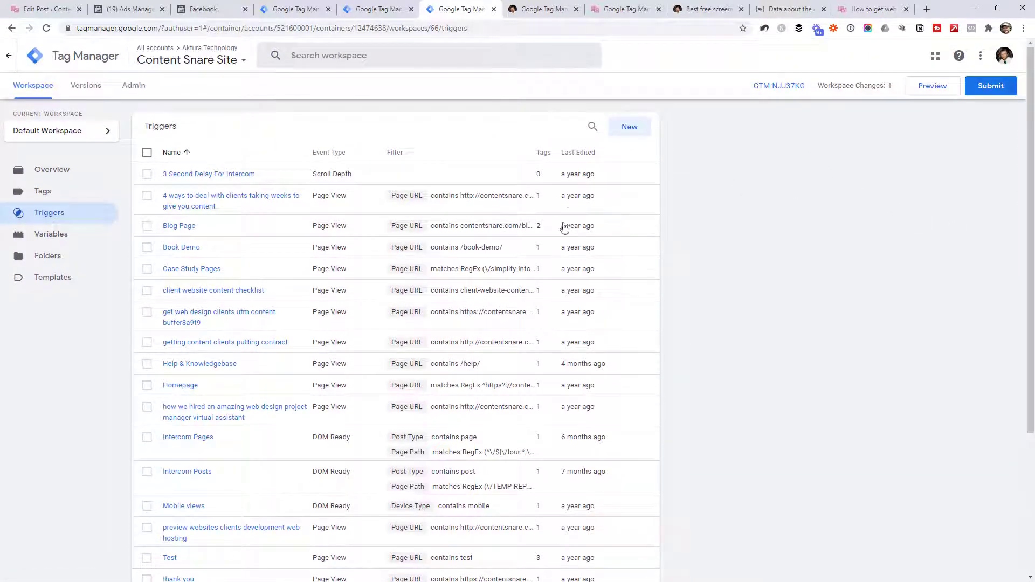
{"action": "left_click", "coordinate": [49, 194]}
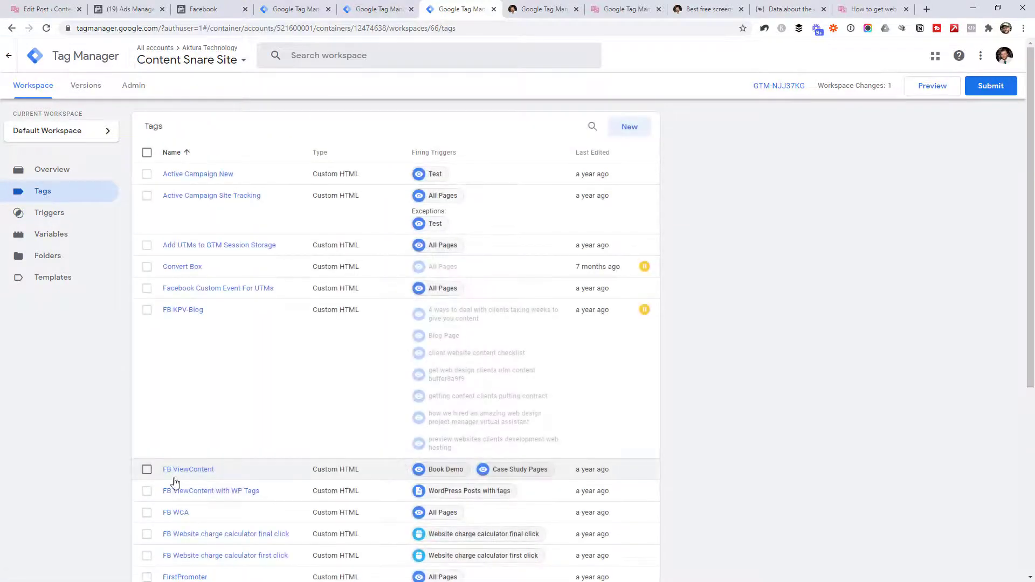
{"action": "left_click", "coordinate": [180, 491]}
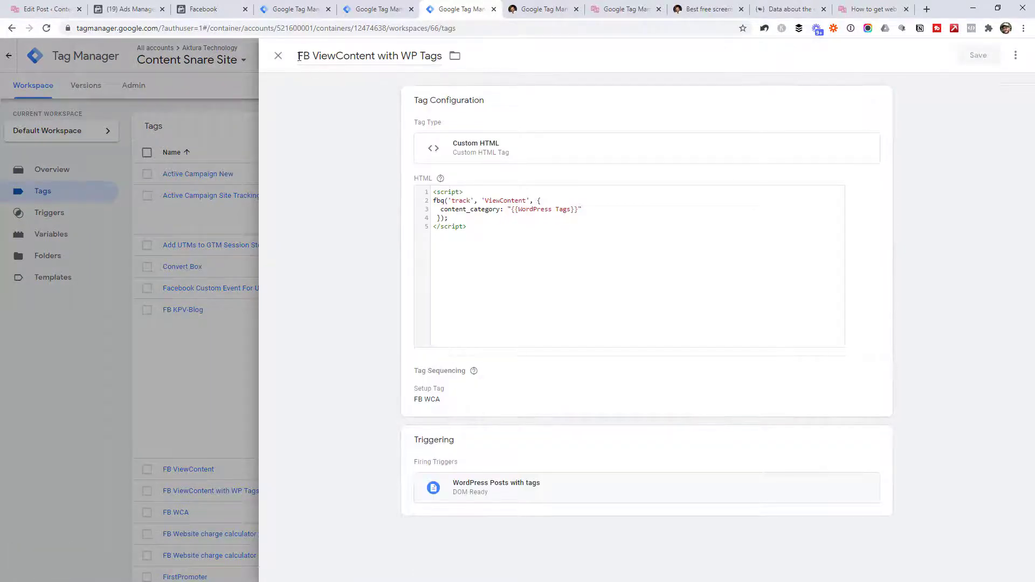
{"action": "left_click", "coordinate": [339, 57]}
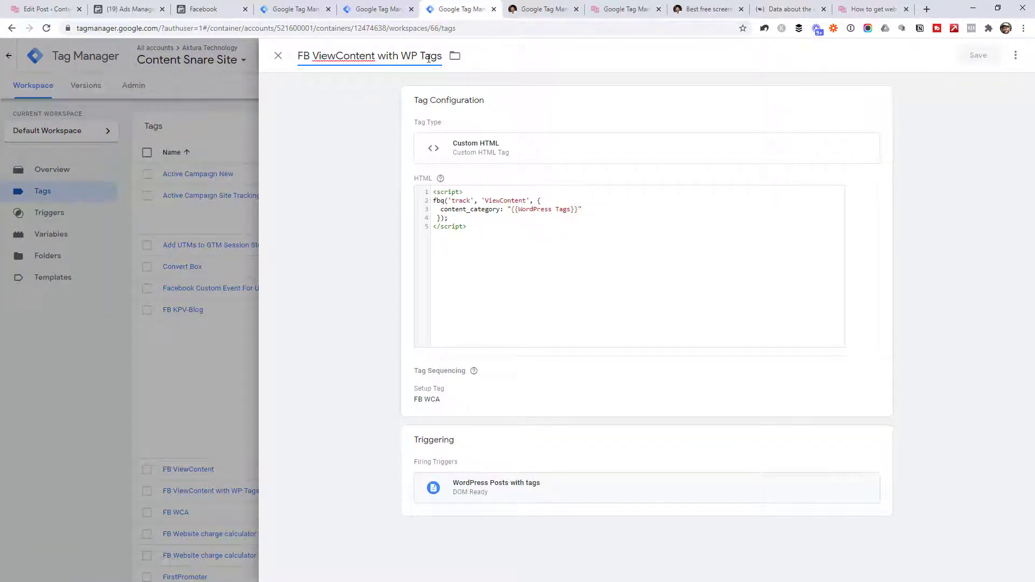
{"action": "left_click", "coordinate": [513, 154]}
{"action": "left_click", "coordinate": [465, 157]}
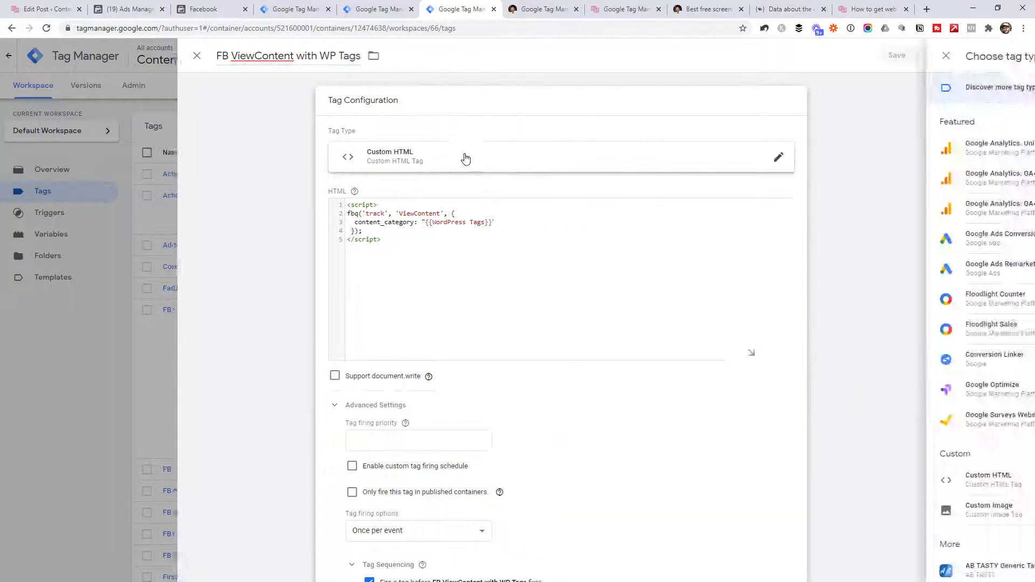
{"action": "scroll", "coordinate": [749, 377], "scroll_direction": "down", "scroll_amount": 1}
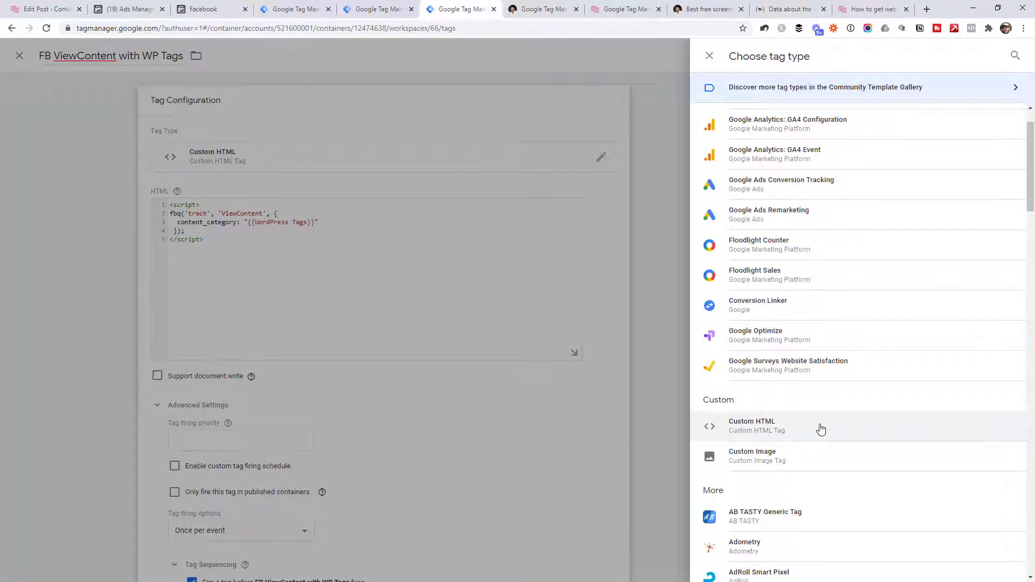
{"action": "left_click", "coordinate": [774, 410]}
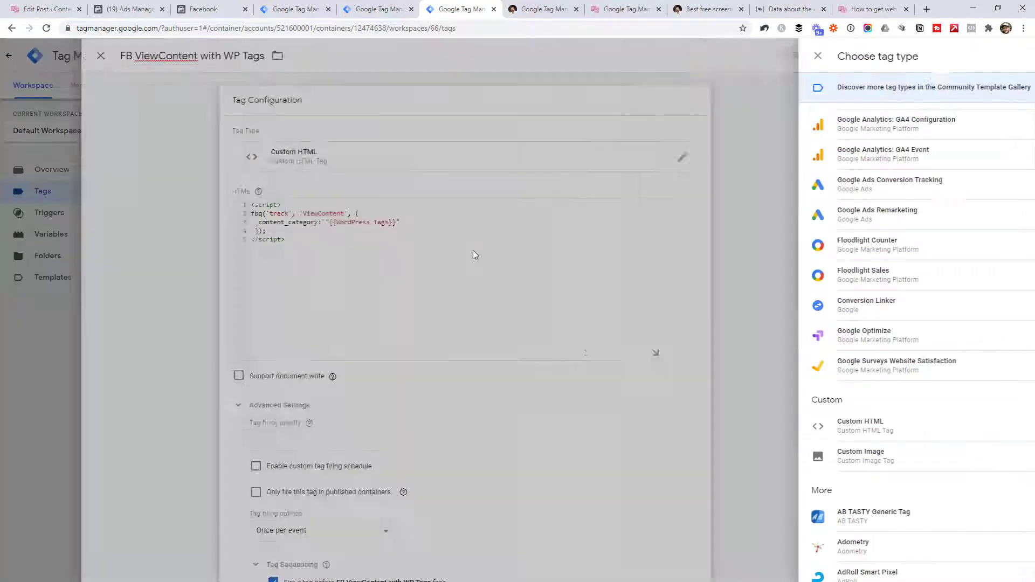
Examine the tag's HTML script, including the ViewContent track event and the variable passed as content_category
{"action": "left_click_drag", "start_coordinate": [447, 238], "coordinate": [404, 200]}
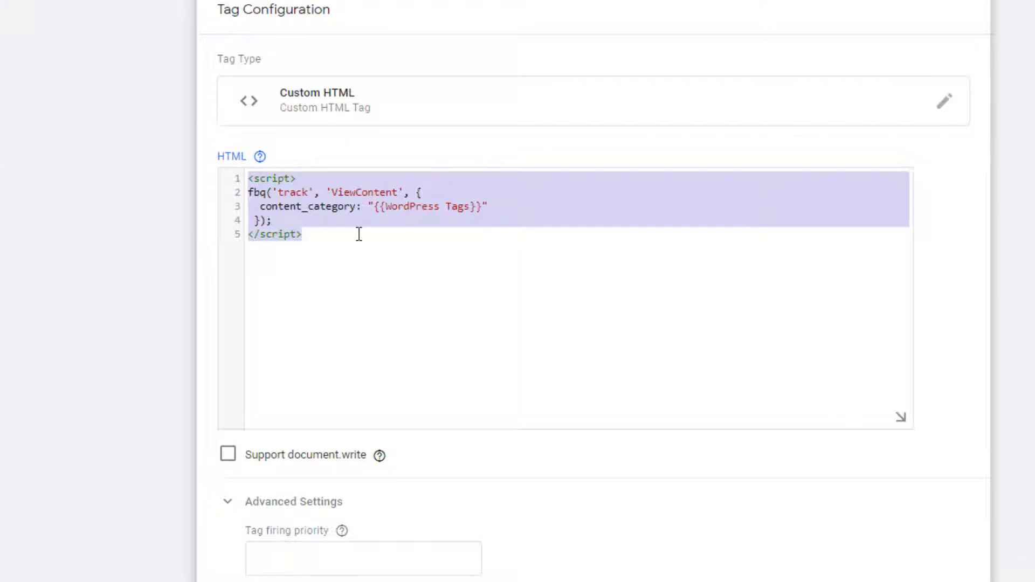
{"action": "left_click", "coordinate": [358, 234]}
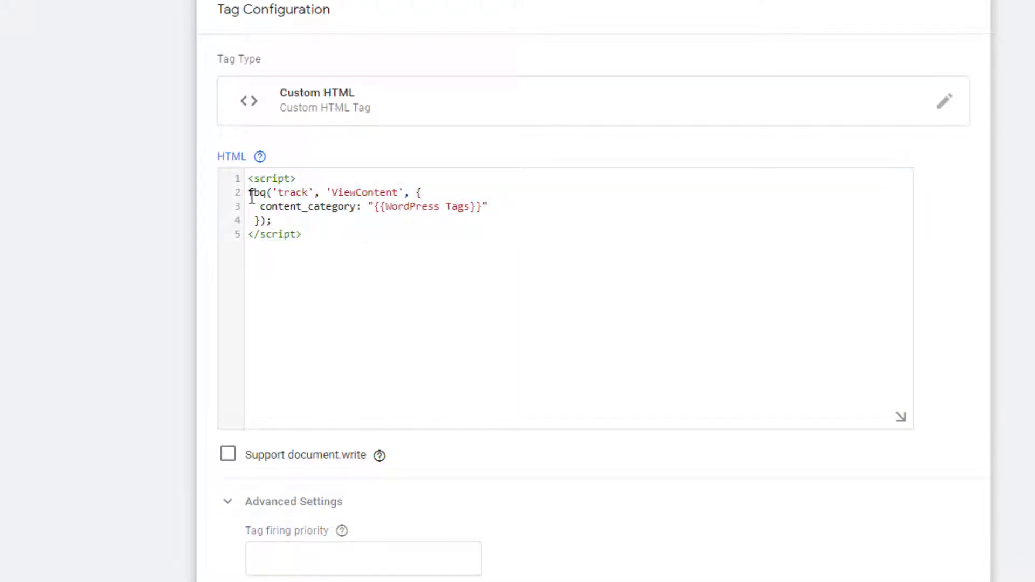
{"action": "double_click", "coordinate": [290, 193]}
{"action": "double_click", "coordinate": [368, 193]}
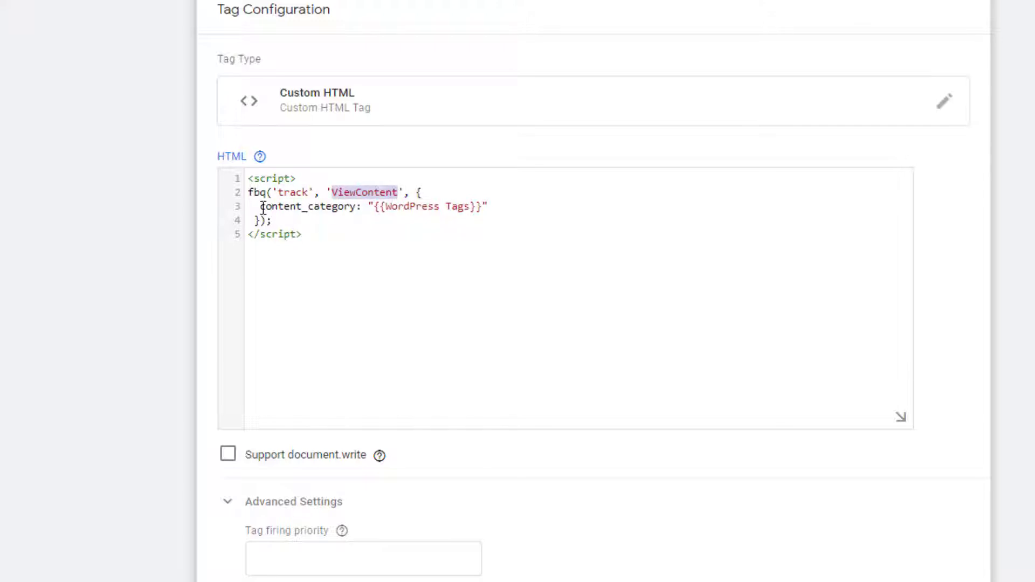
{"action": "left_click_drag", "start_coordinate": [262, 207], "coordinate": [482, 211]}
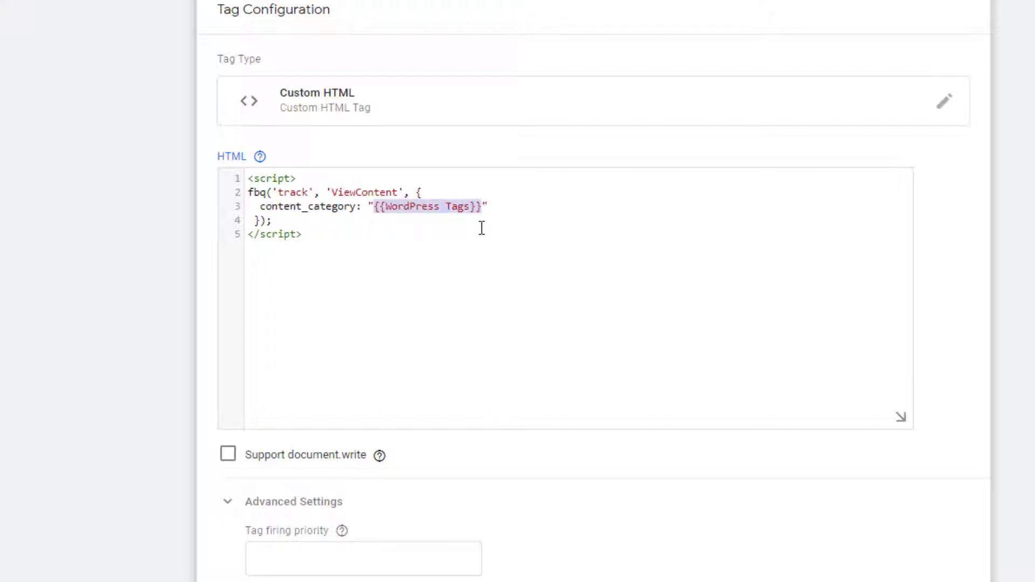
{"action": "left_click", "coordinate": [481, 227]}
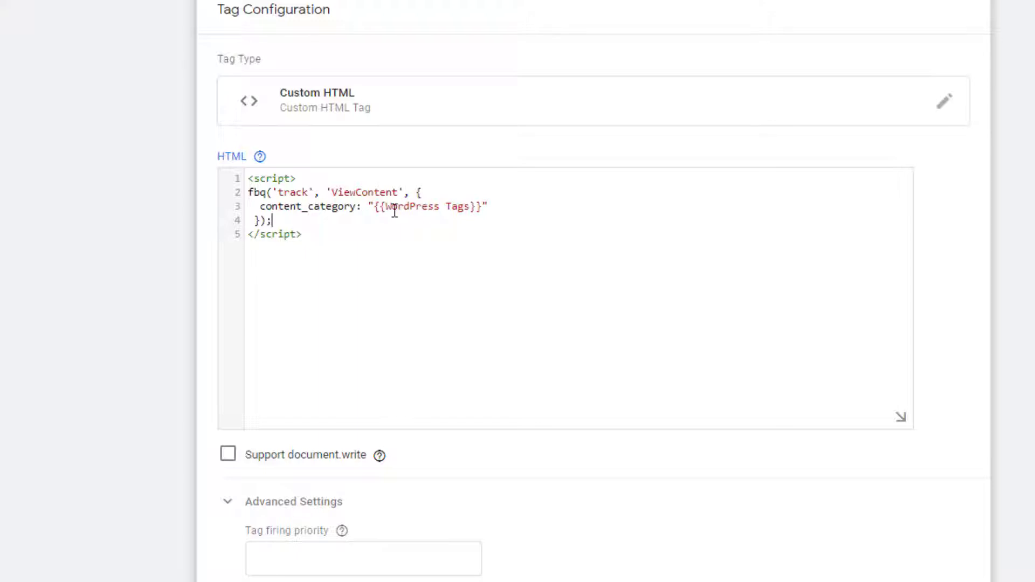
{"action": "double_click", "coordinate": [419, 208]}
{"action": "left_click_drag", "start_coordinate": [375, 208], "coordinate": [482, 210]}
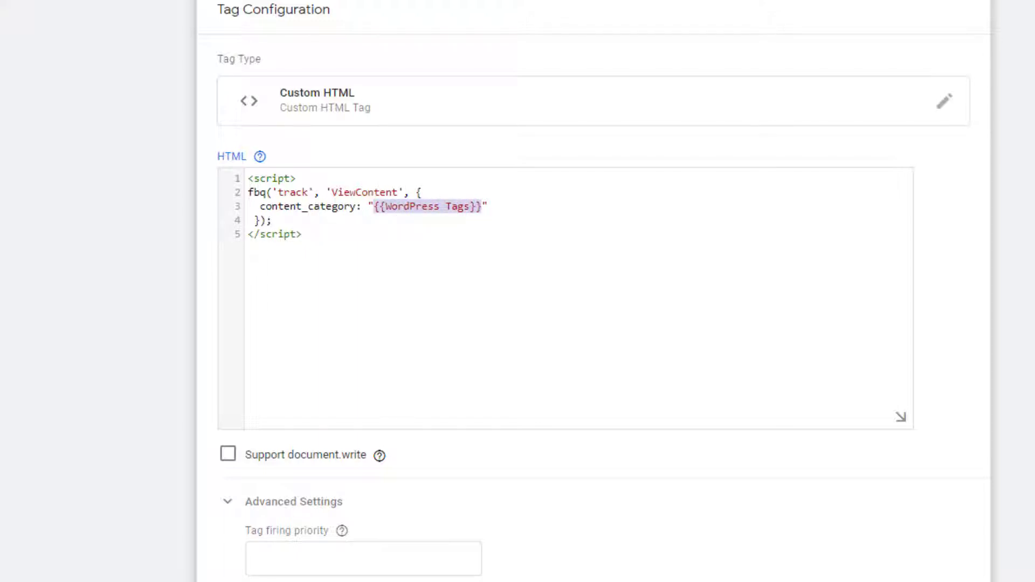
{"action": "left_click", "coordinate": [541, 218]}
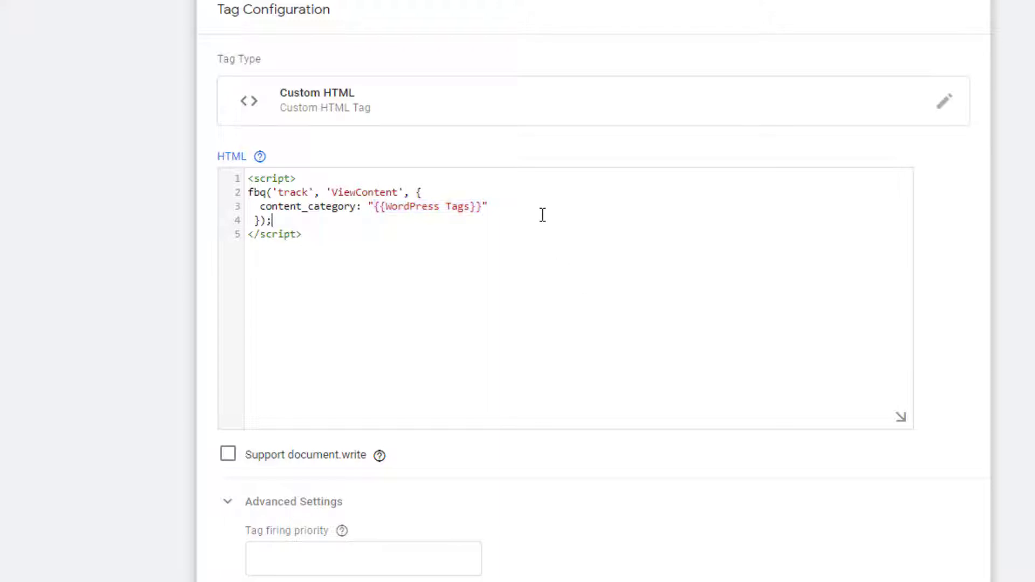
Try the {{WP Category}} variable as the content_category value in the tag's HTML, and undo the replacement
{"action": "left_click_drag", "start_coordinate": [483, 208], "coordinate": [378, 209]}
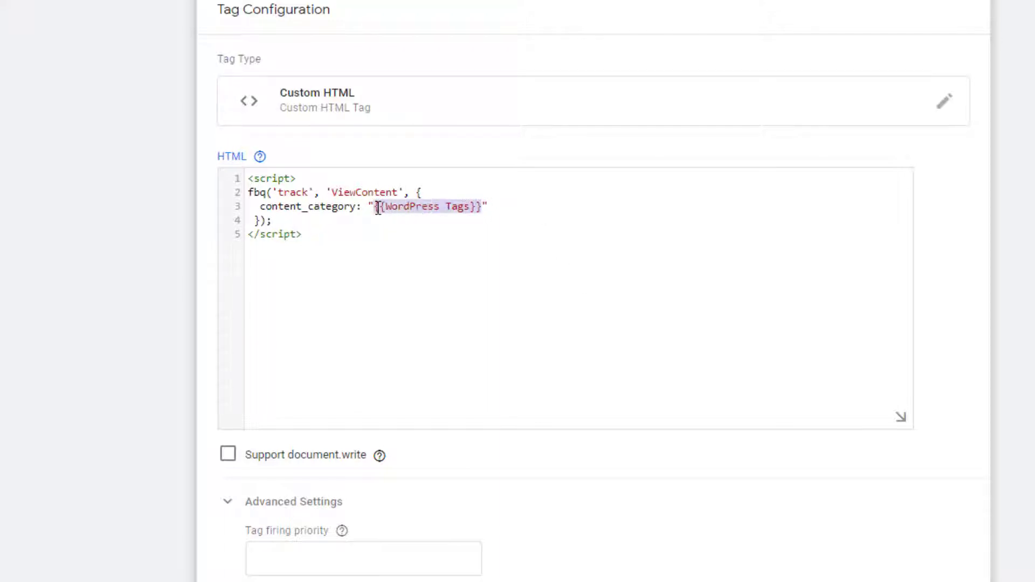
{"action": "key", "text": "BackSpace"}
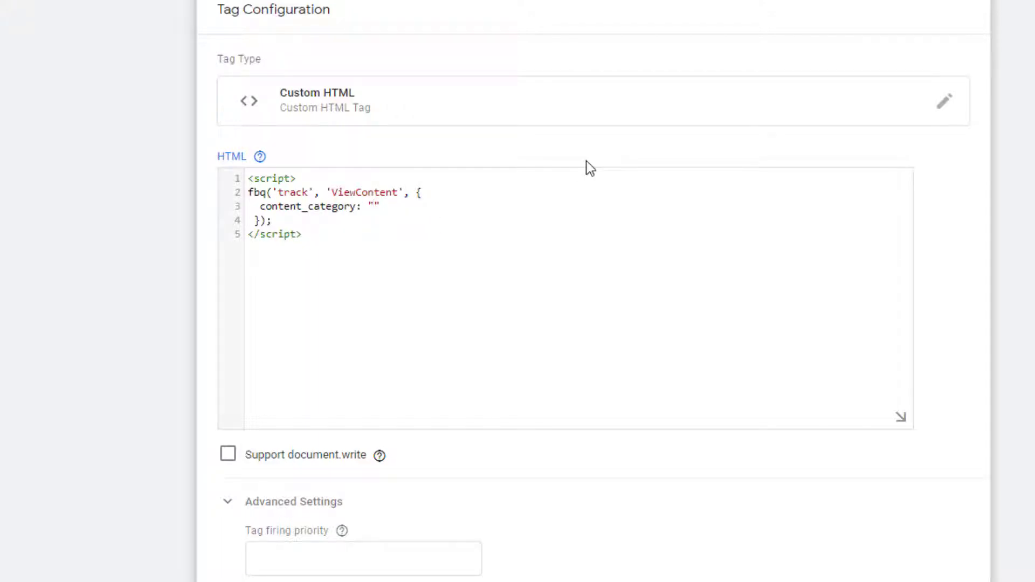
{"action": "type", "text": "{{"}
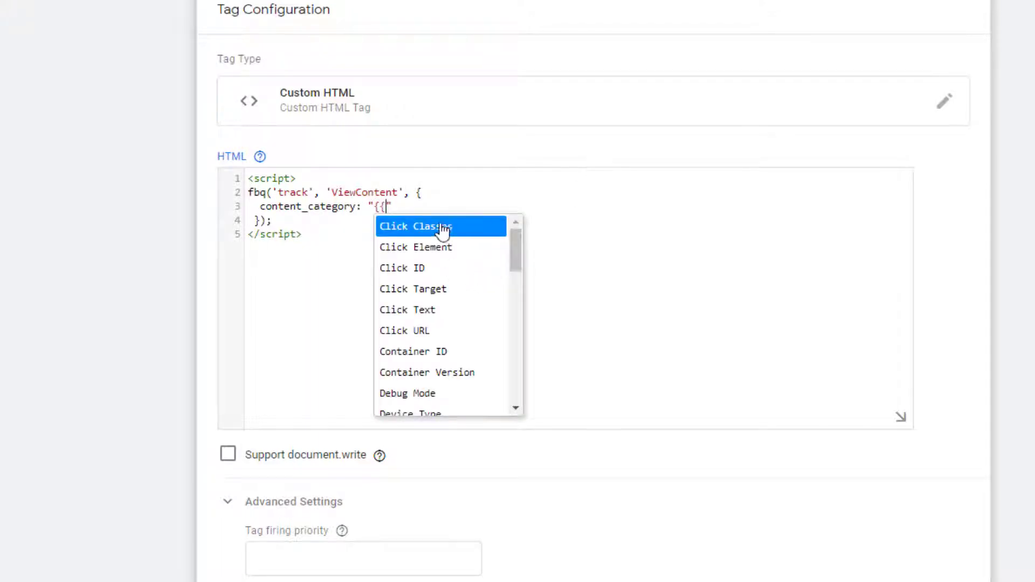
{"action": "left_click_drag", "start_coordinate": [513, 265], "coordinate": [513, 413]}
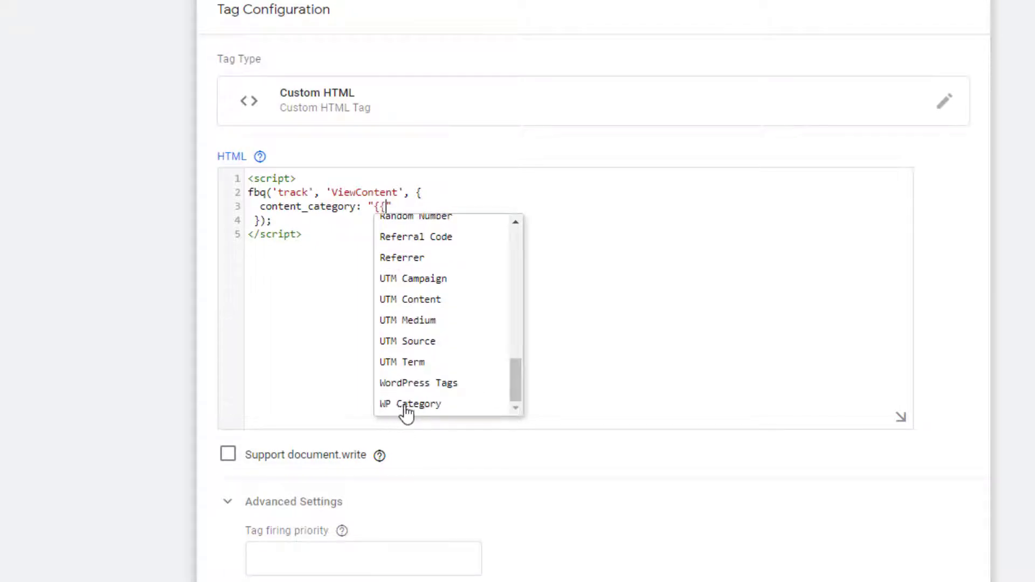
{"action": "left_click", "coordinate": [407, 405]}
{"action": "left_click", "coordinate": [455, 247]}
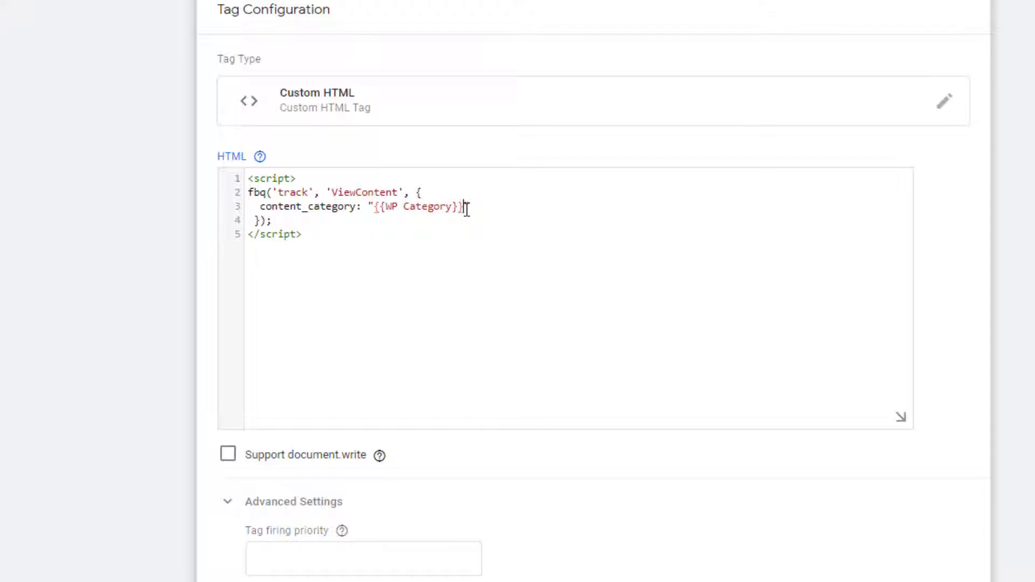
{"action": "key", "text": "ctrl+z"}
{"action": "key", "text": "ctrl+z"}
{"action": "key", "text": "ctrl+z"}
{"action": "left_click", "coordinate": [485, 229]}
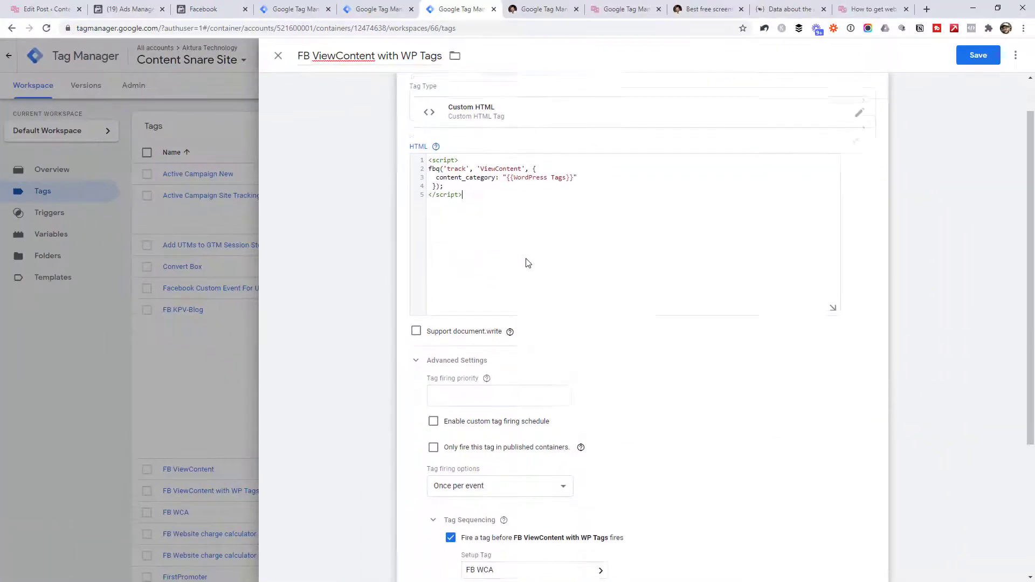
Review the tag's advanced settings, including the setup tag fired before it and the tags selectable for that role
{"action": "scroll", "coordinate": [527, 263], "scroll_direction": "down", "scroll_amount": 1}
{"action": "left_click", "coordinate": [413, 295]}
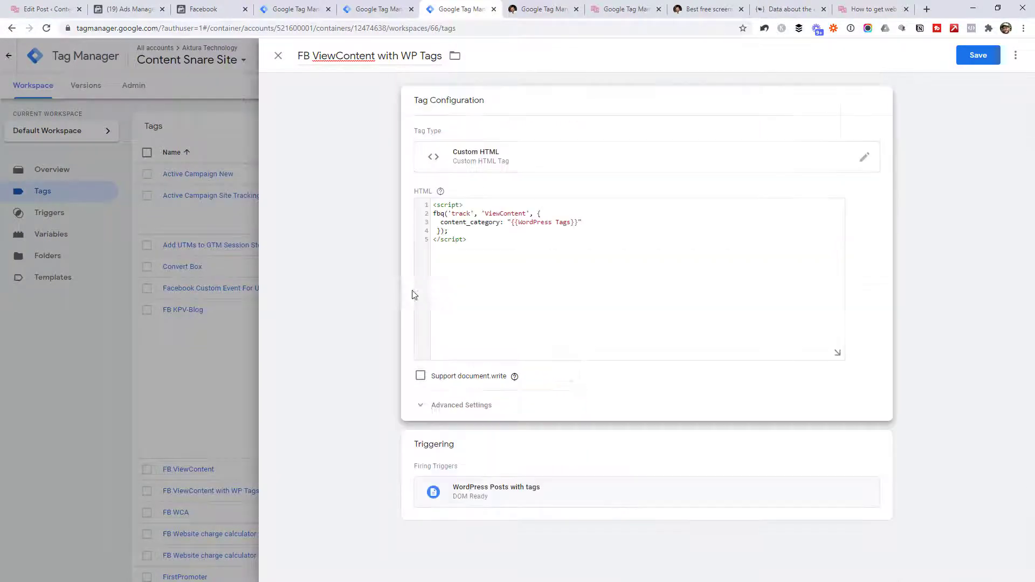
{"action": "left_click", "coordinate": [421, 407]}
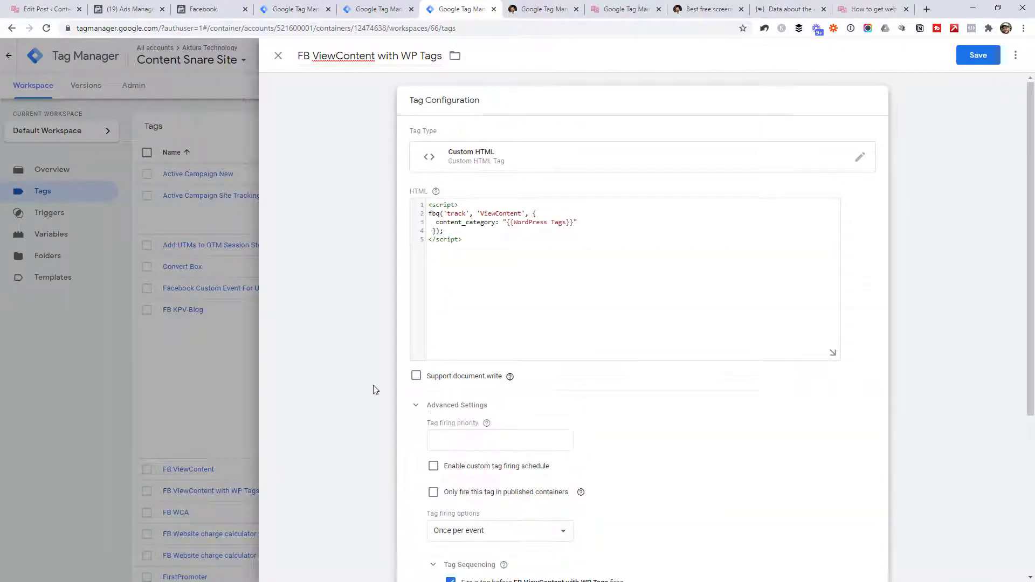
{"action": "scroll", "coordinate": [375, 390], "scroll_direction": "down", "scroll_amount": 4}
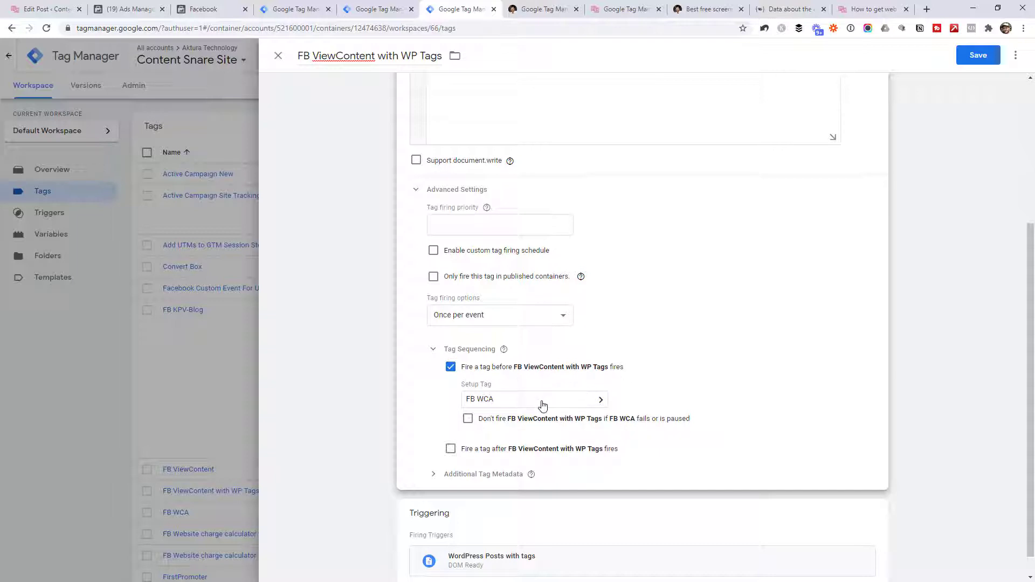
{"action": "left_click", "coordinate": [492, 407]}
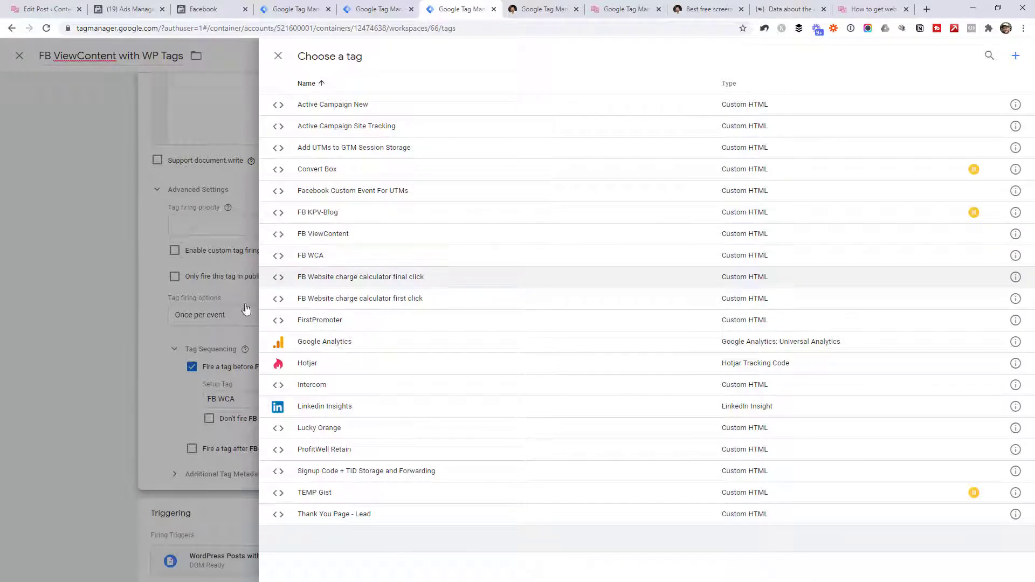
{"action": "left_click", "coordinate": [91, 384]}
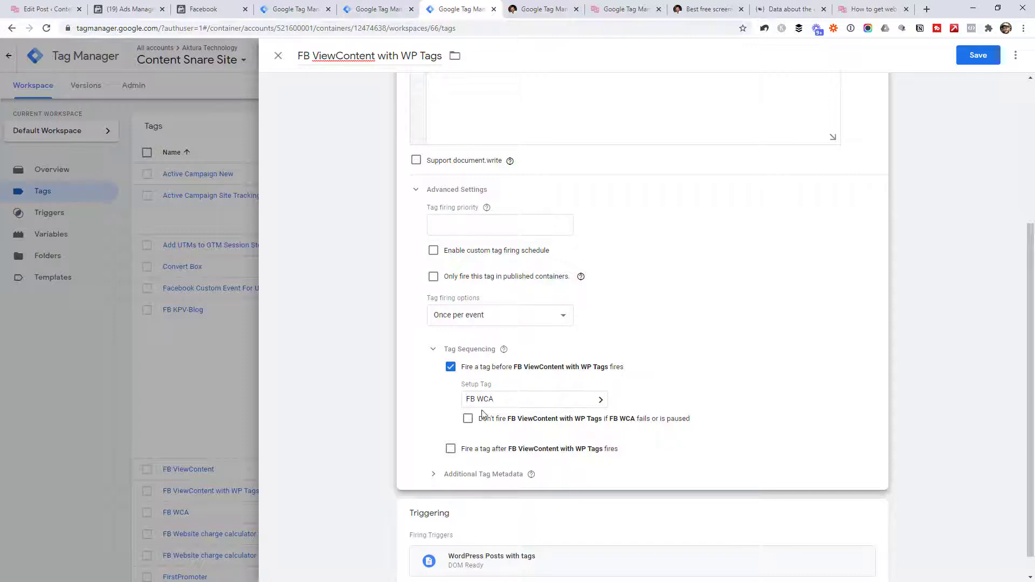
{"action": "scroll", "coordinate": [500, 228], "scroll_direction": "up", "scroll_amount": 4}
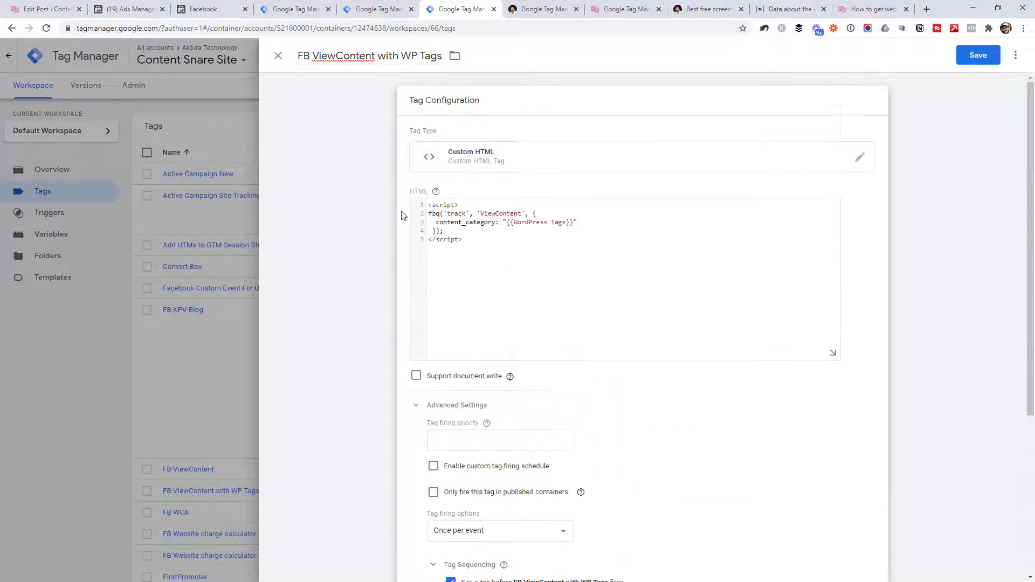
Recheck the Tag Sequencing settings of the FB ViewContent with WP Tags tag
{"action": "left_click", "coordinate": [337, 305]}
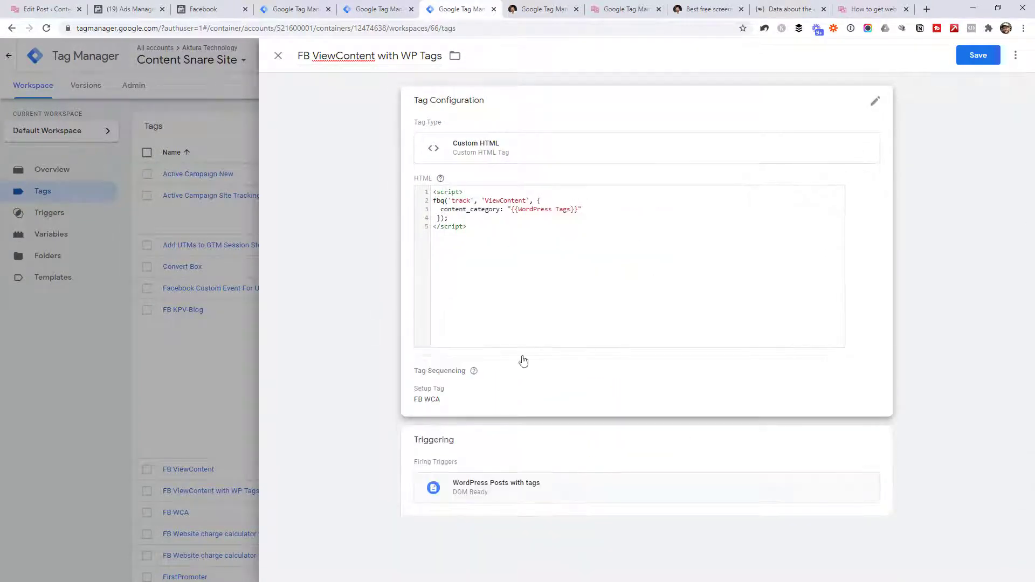
{"action": "left_click", "coordinate": [482, 401]}
{"action": "scroll", "coordinate": [534, 351], "scroll_direction": "down", "scroll_amount": 4}
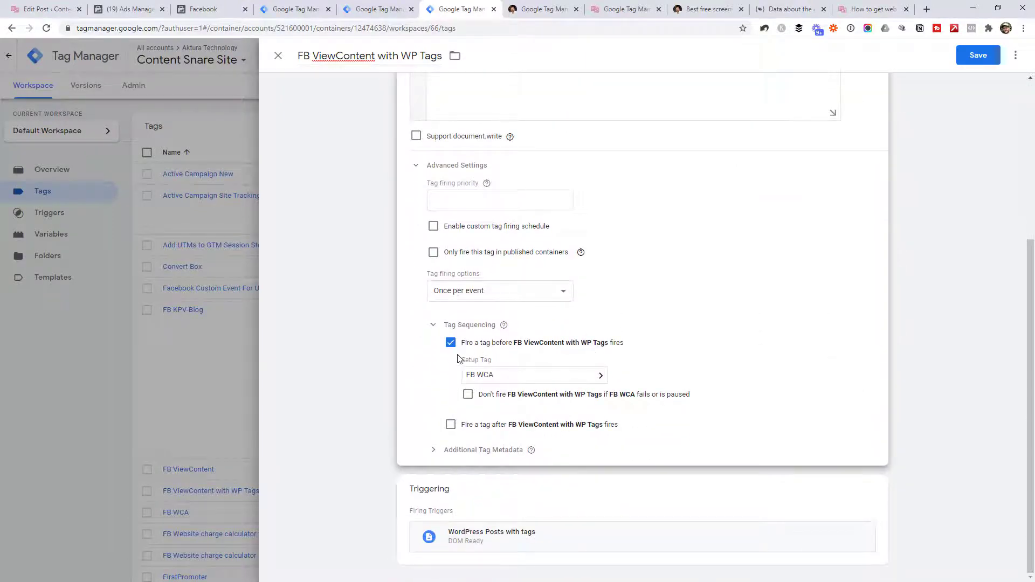
Look through the triggers available for the tag without adding one, and leave the tag discarding its unsaved changes
{"action": "left_click", "coordinate": [521, 506]}
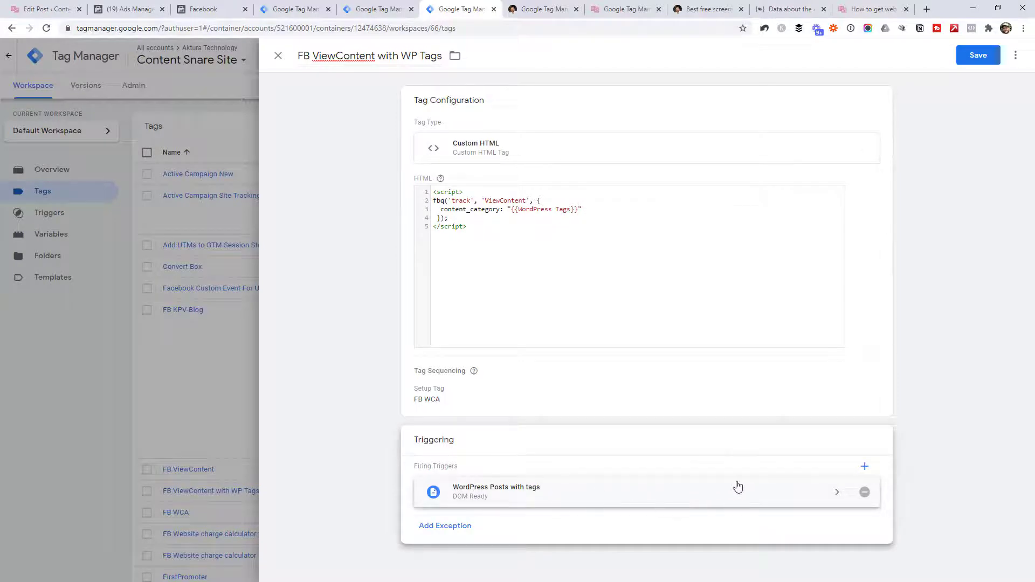
{"action": "left_click", "coordinate": [865, 467]}
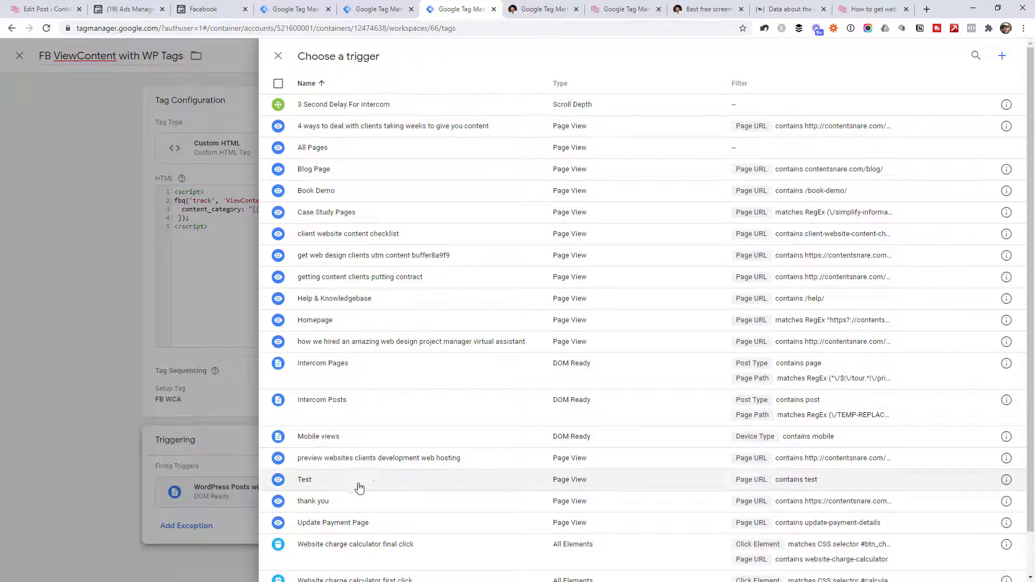
{"action": "left_click", "coordinate": [87, 425]}
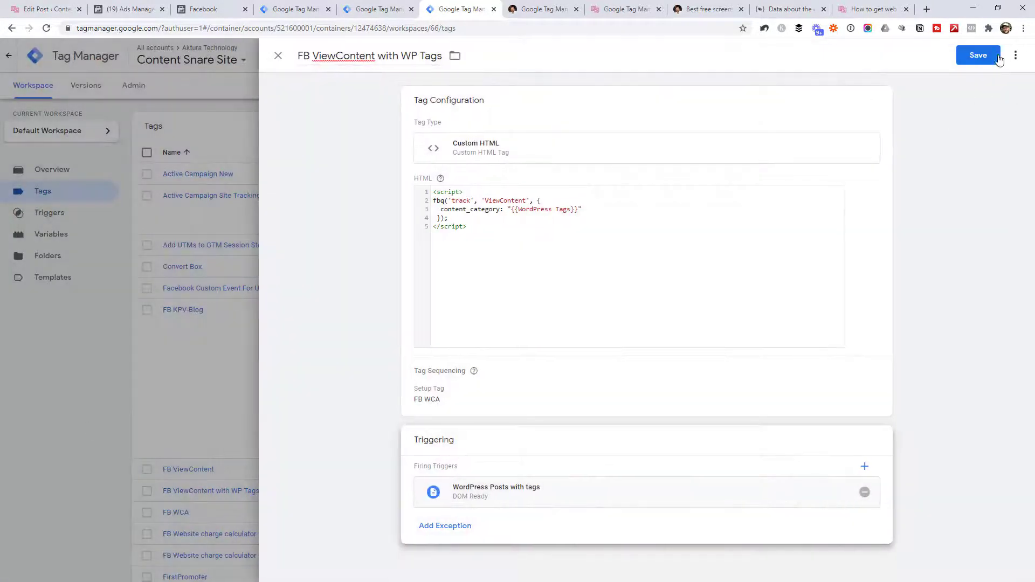
{"action": "left_click", "coordinate": [277, 56]}
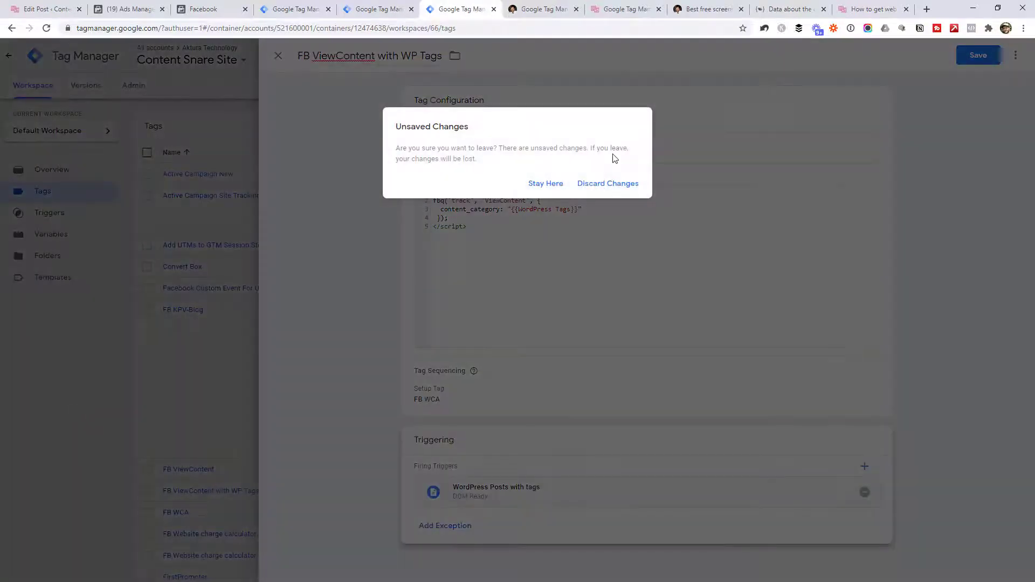
{"action": "left_click", "coordinate": [612, 182]}
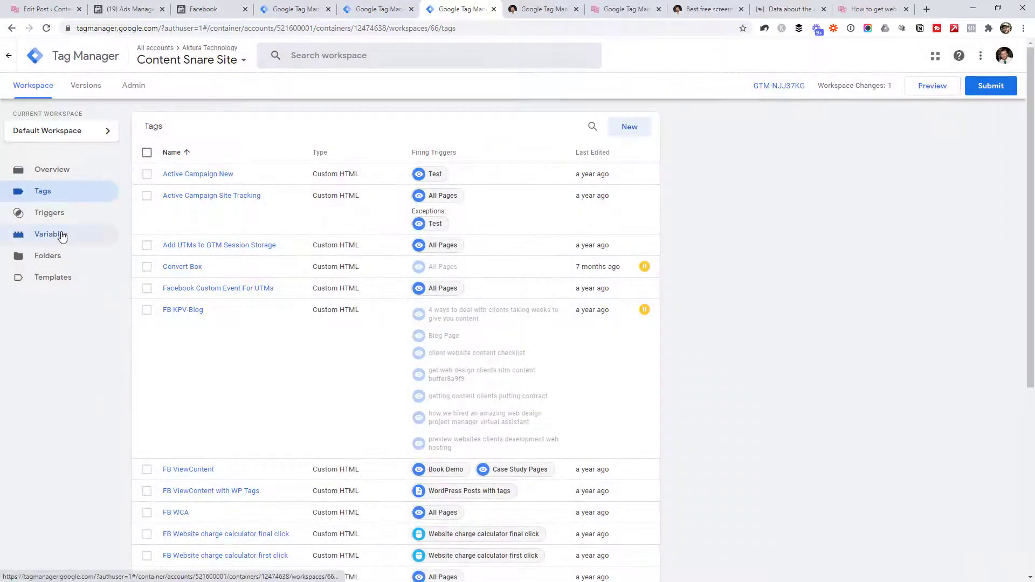
Open the user-defined WordPress Tags variable to review its Data Layer Variable configuration
{"action": "left_click", "coordinate": [62, 235]}
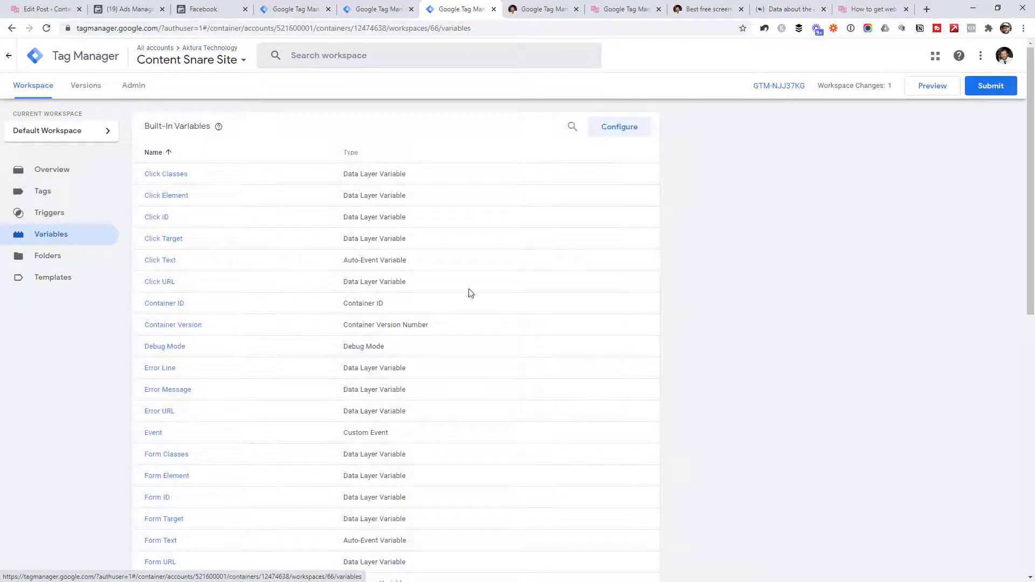
{"action": "scroll", "coordinate": [469, 292], "scroll_direction": "down", "scroll_amount": 8}
{"action": "scroll", "coordinate": [276, 387], "scroll_direction": "down", "scroll_amount": 2}
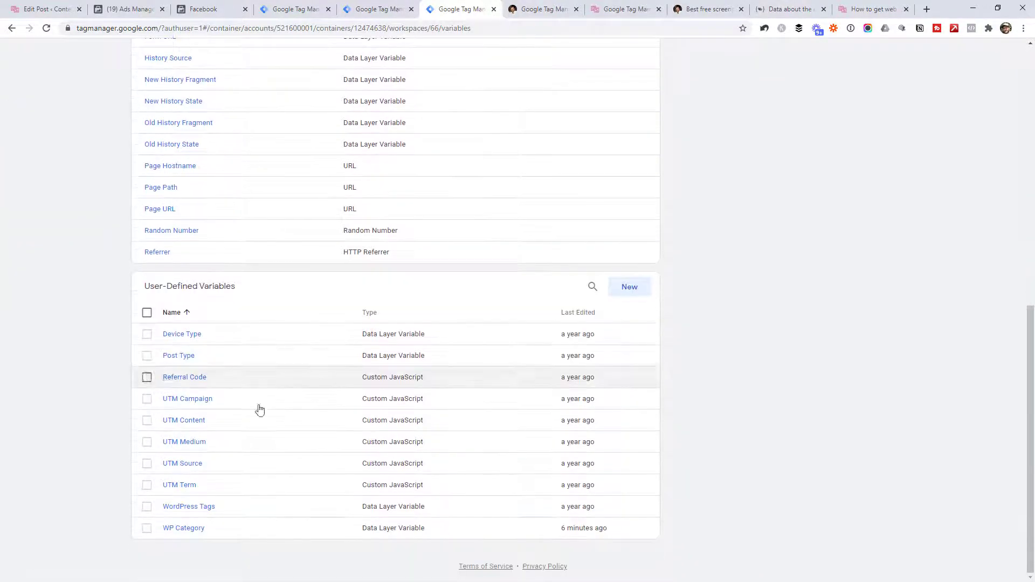
{"action": "left_click", "coordinate": [213, 511]}
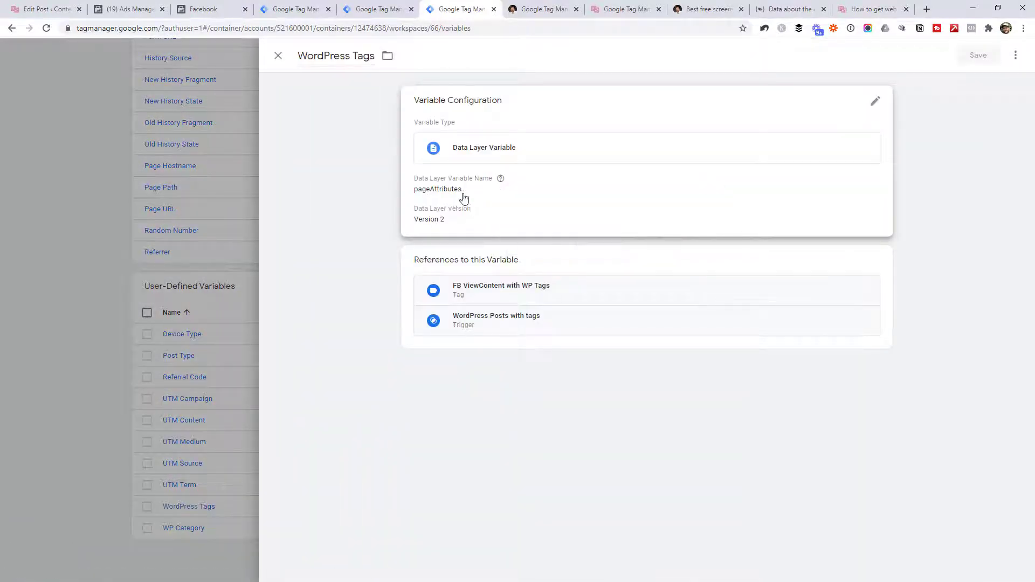
Look up the pageAttributes description in the GTM4WP documentation, return to Google Tag Manager, and close the WordPress Tags variable
{"action": "left_click", "coordinate": [789, 9]}
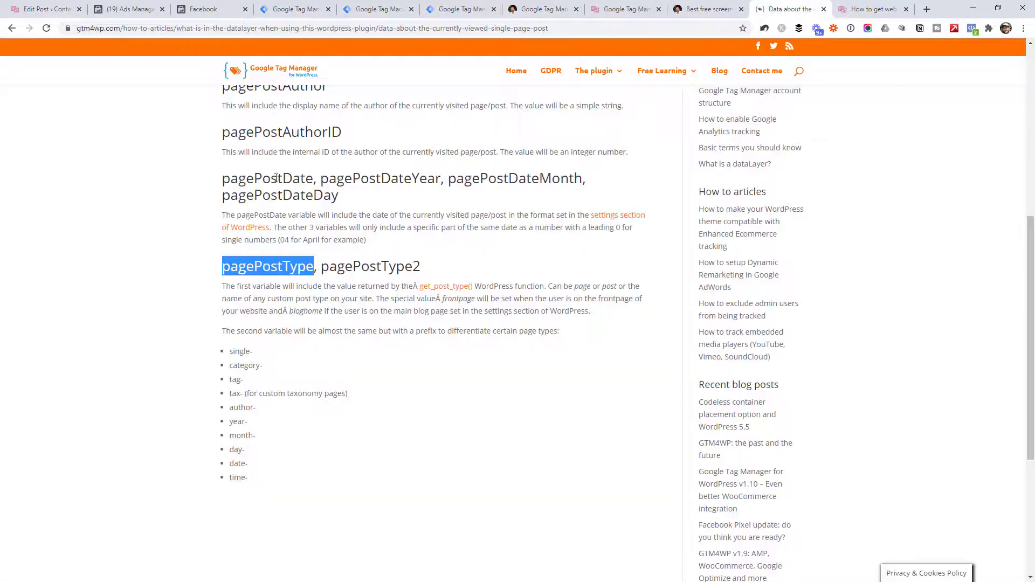
{"action": "scroll", "coordinate": [280, 176], "scroll_direction": "up", "scroll_amount": 4}
{"action": "scroll", "coordinate": [284, 177], "scroll_direction": "up", "scroll_amount": 4}
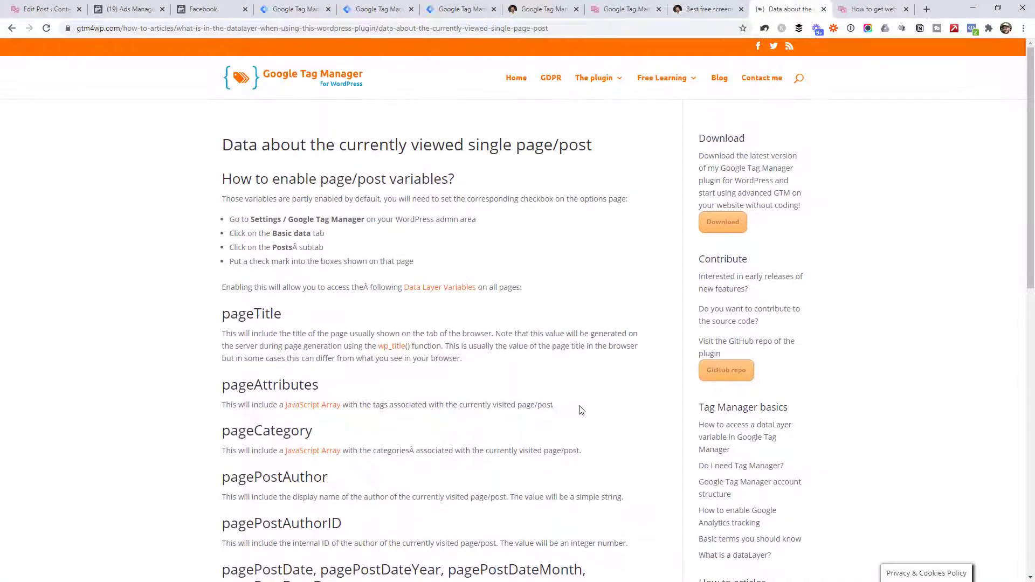
{"action": "left_click_drag", "start_coordinate": [581, 411], "coordinate": [227, 408]}
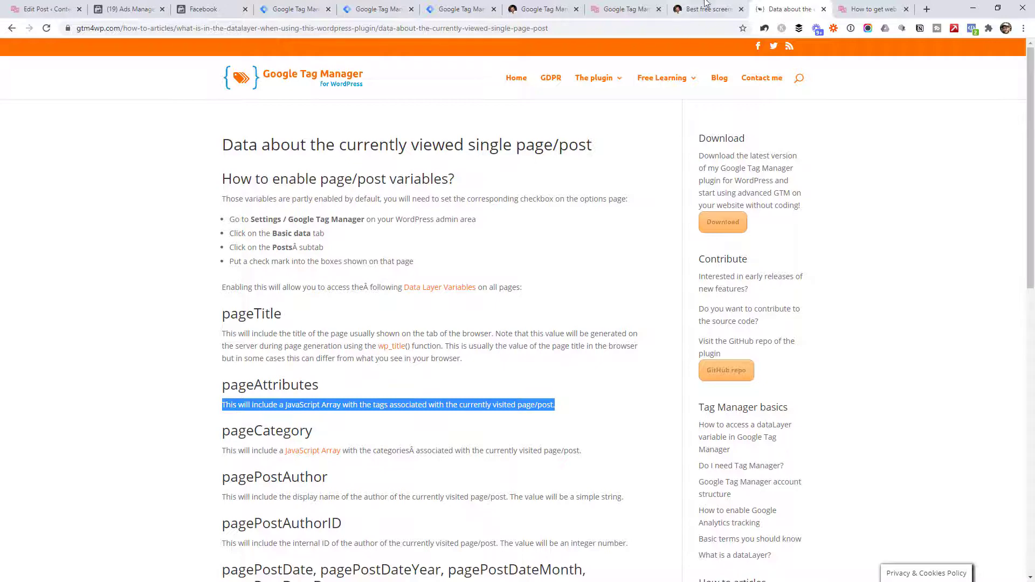
{"action": "left_click", "coordinate": [459, 9]}
{"action": "left_click", "coordinate": [93, 302]}
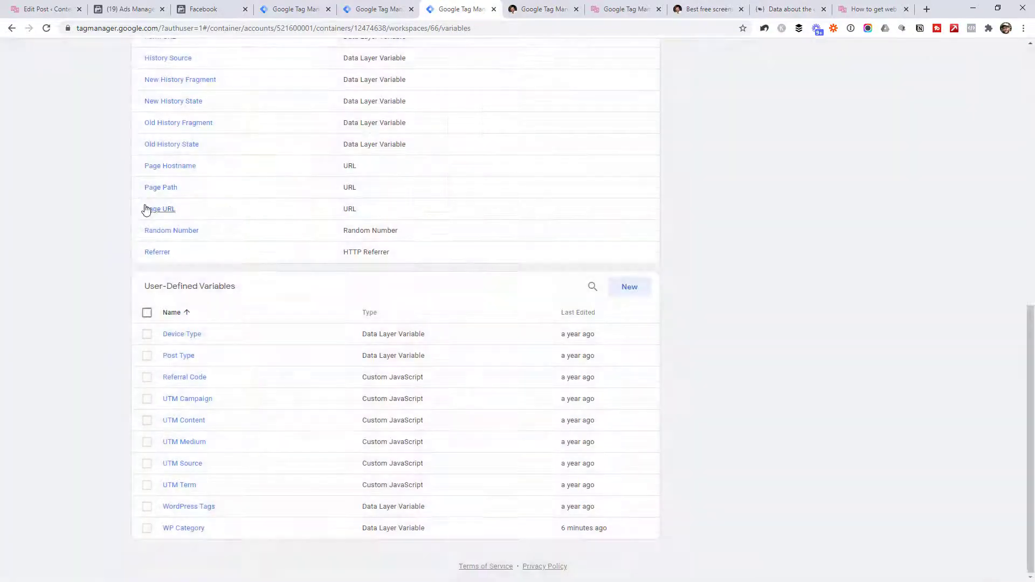
Review the firing conditions of the WordPress Posts with tags trigger and close it unchanged
{"action": "scroll", "coordinate": [144, 213], "scroll_direction": "up", "scroll_amount": 10}
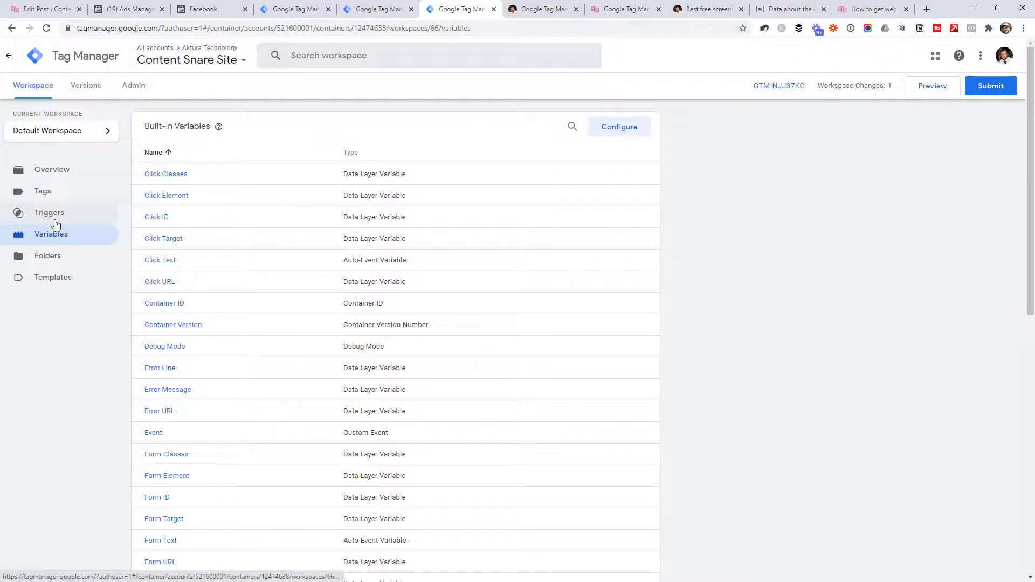
{"action": "left_click", "coordinate": [55, 222]}
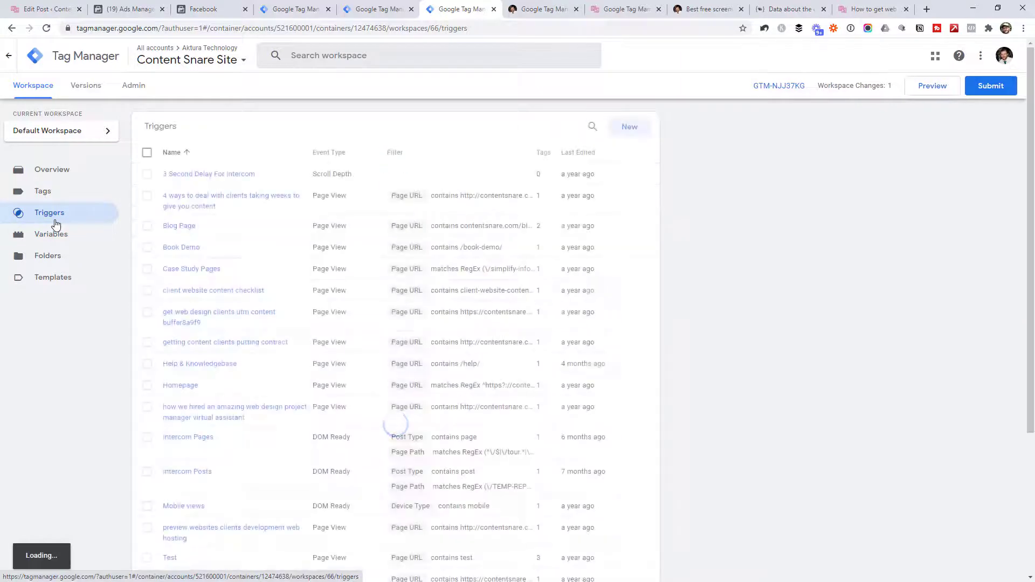
{"action": "scroll", "coordinate": [1024, 268], "scroll_direction": "down", "scroll_amount": 2}
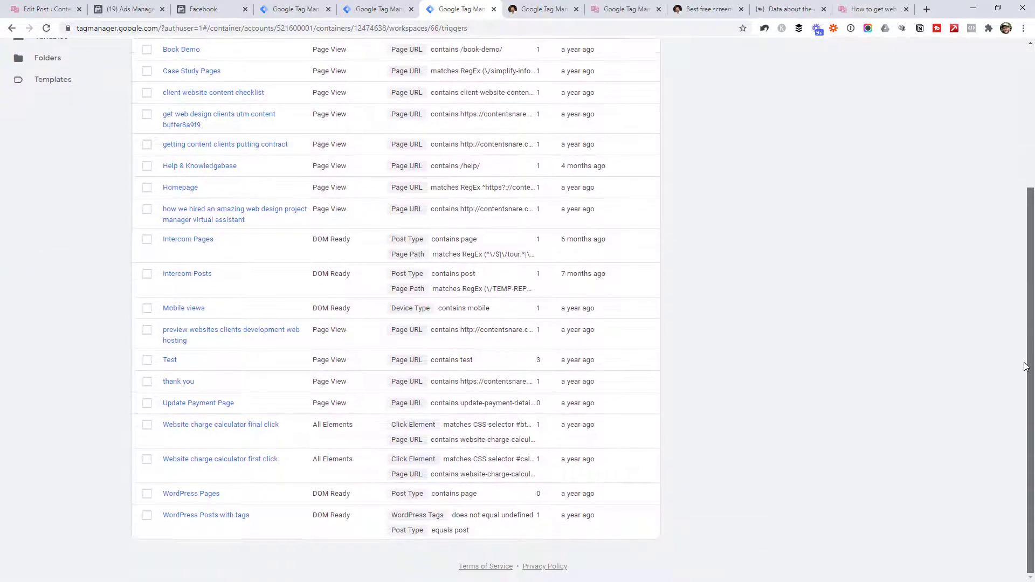
{"action": "left_click", "coordinate": [196, 517]}
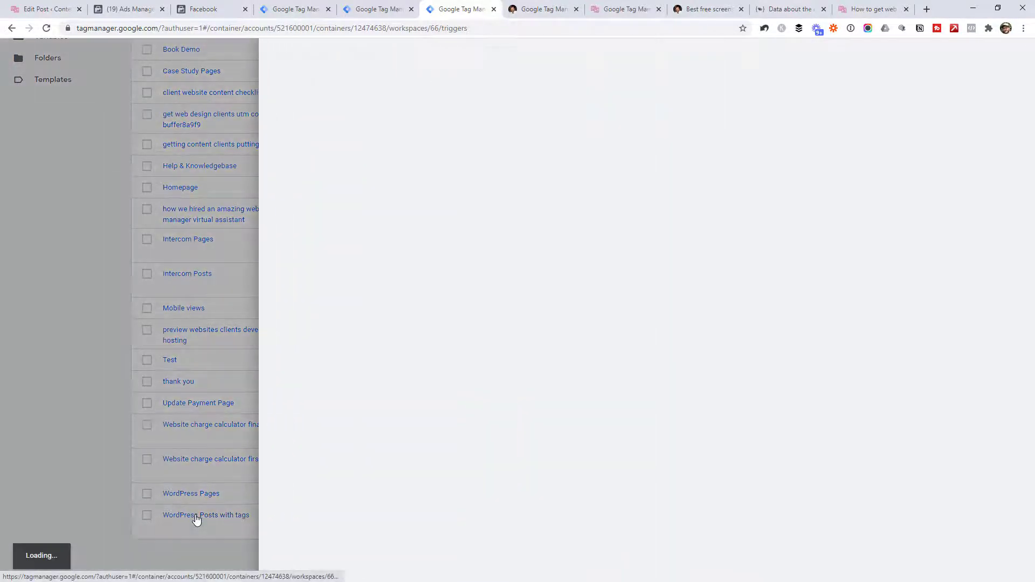
{"action": "left_click", "coordinate": [440, 200]}
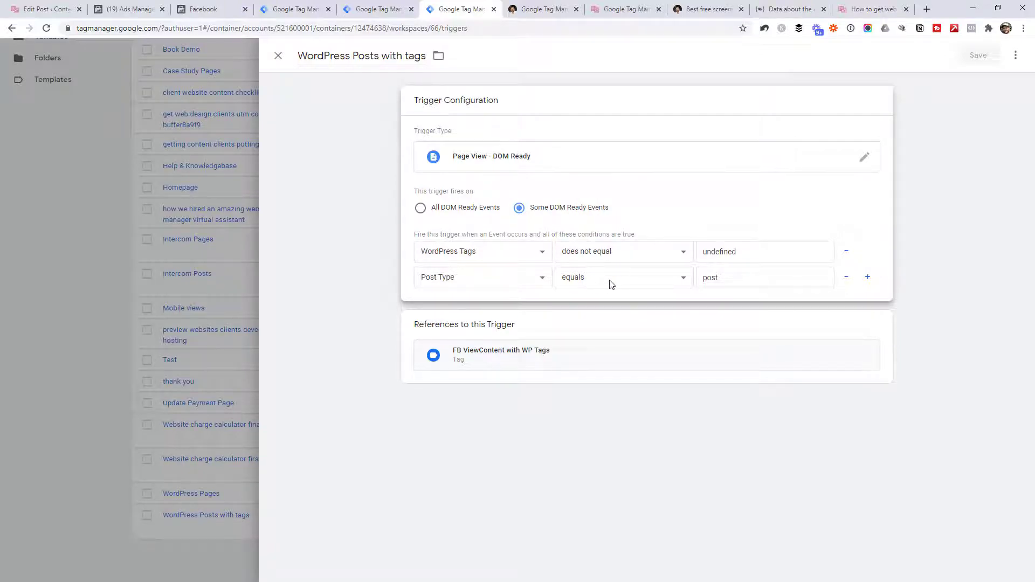
{"action": "left_click", "coordinate": [82, 283]}
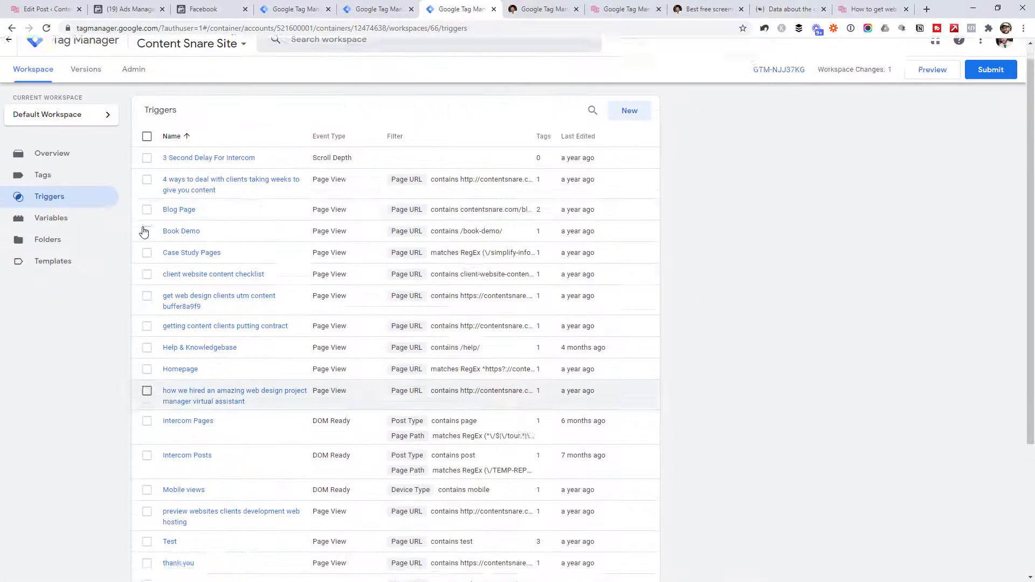
Review the FB ViewContent with WP Tags tag and the workspace's Submit Changes form, leaving both without publishing
{"action": "left_click", "coordinate": [59, 195]}
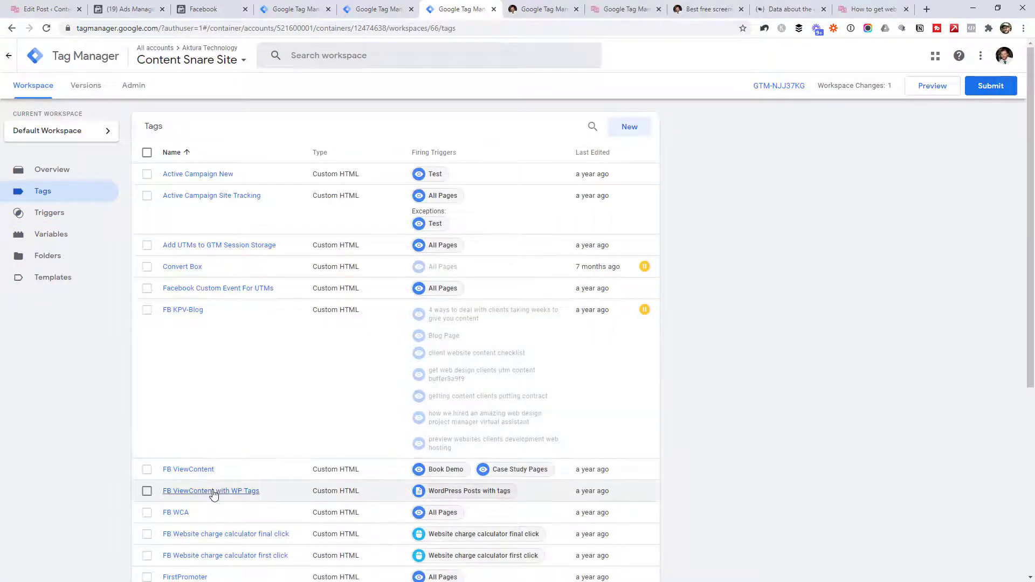
{"action": "left_click", "coordinate": [213, 491]}
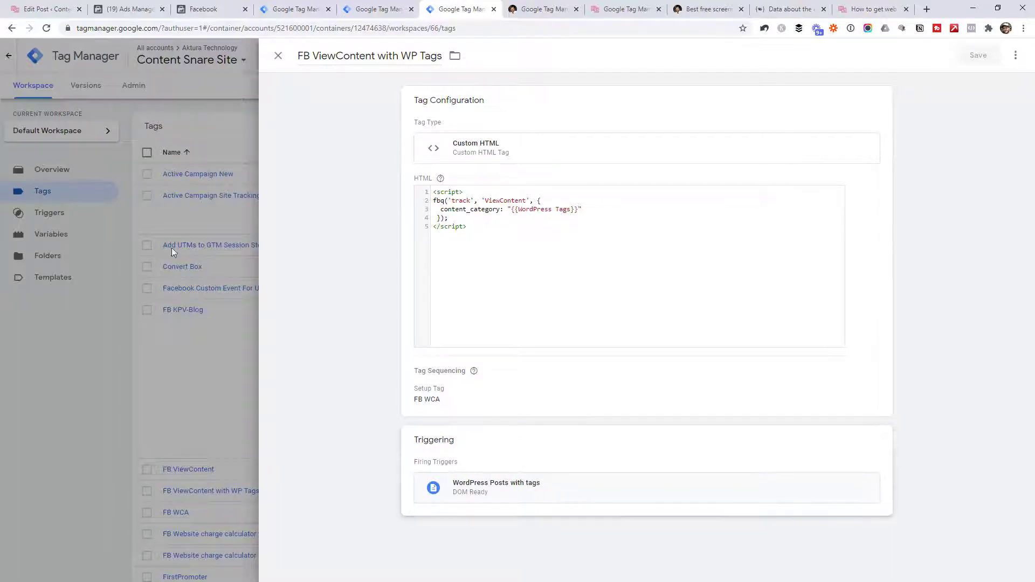
{"action": "left_click", "coordinate": [77, 373]}
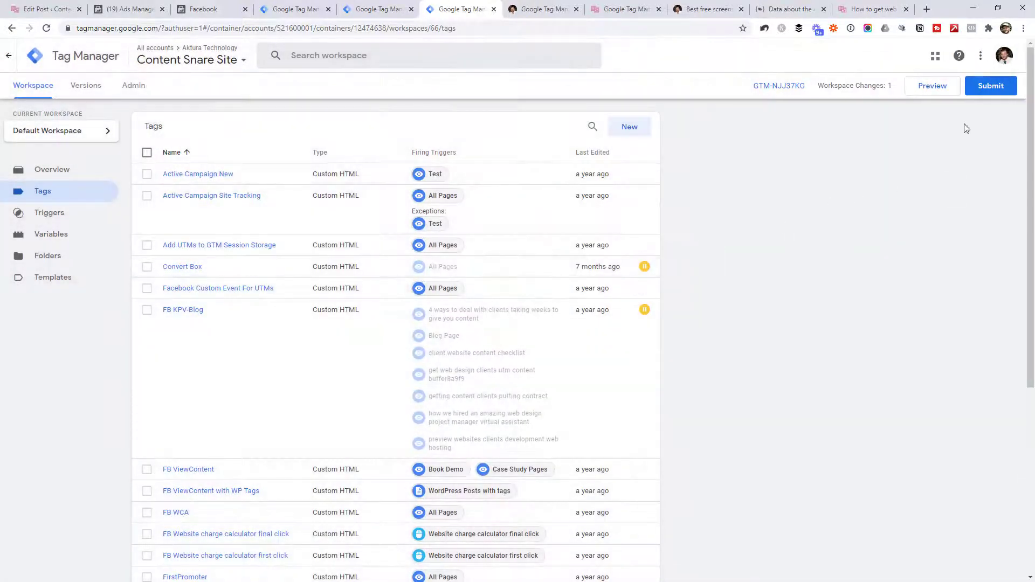
{"action": "left_click", "coordinate": [988, 89]}
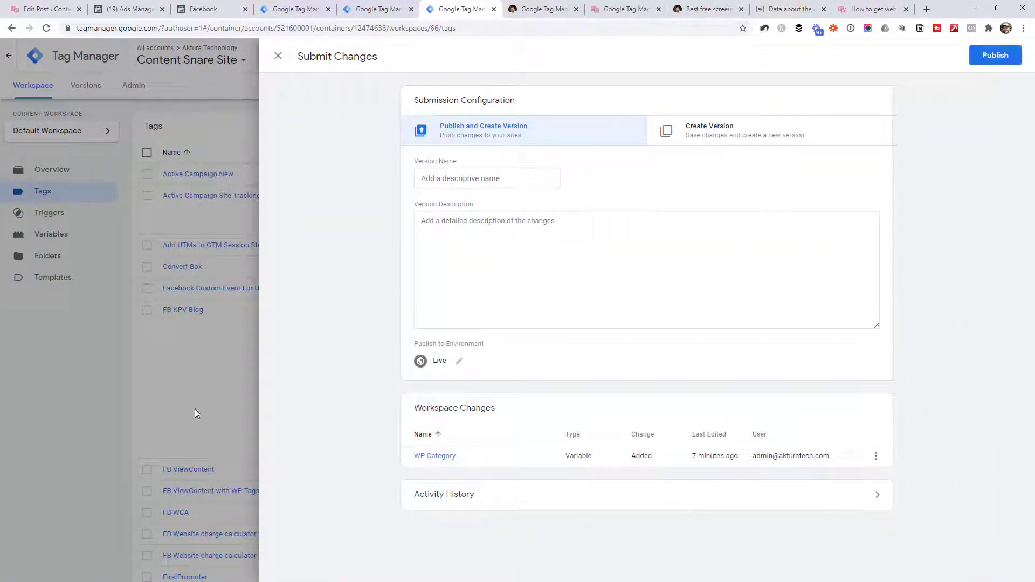
{"action": "left_click", "coordinate": [108, 392]}
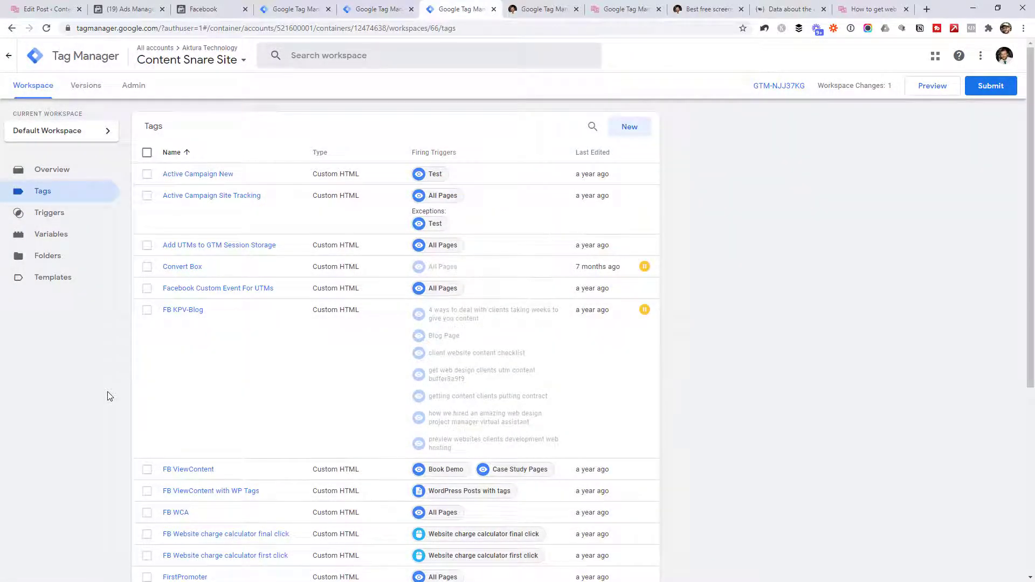
Switch to Facebook Events Manager and display the Default Pixel's overview
{"action": "left_click", "coordinate": [203, 6]}
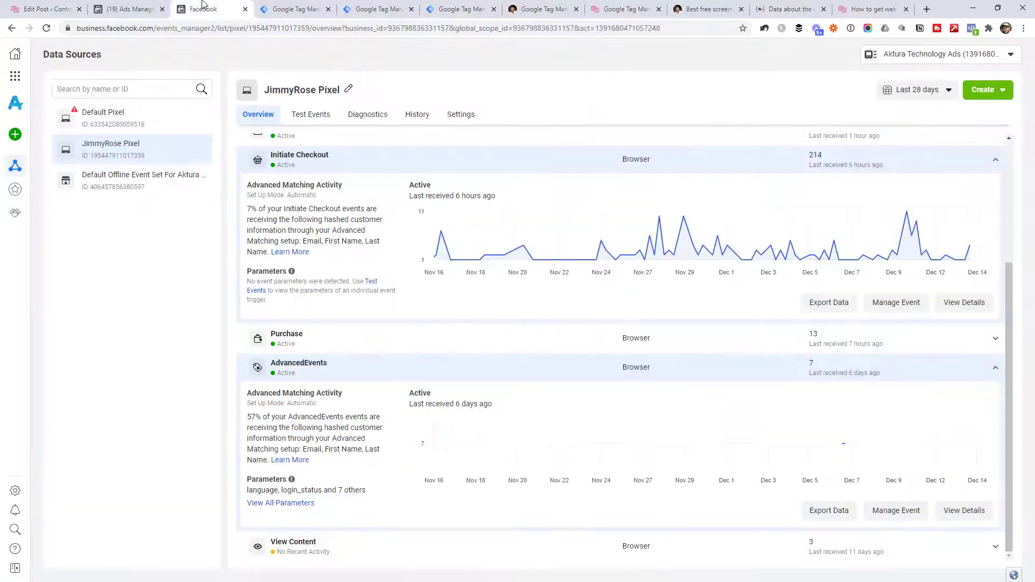
{"action": "scroll", "coordinate": [237, 125], "scroll_direction": "up", "scroll_amount": 5}
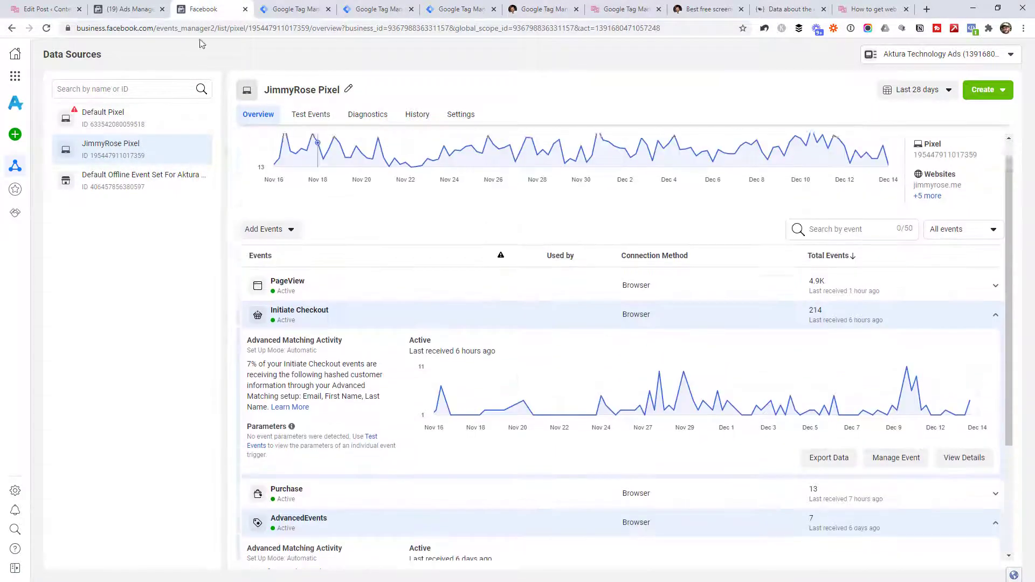
{"action": "left_click", "coordinate": [15, 76]}
{"action": "left_click", "coordinate": [91, 359]}
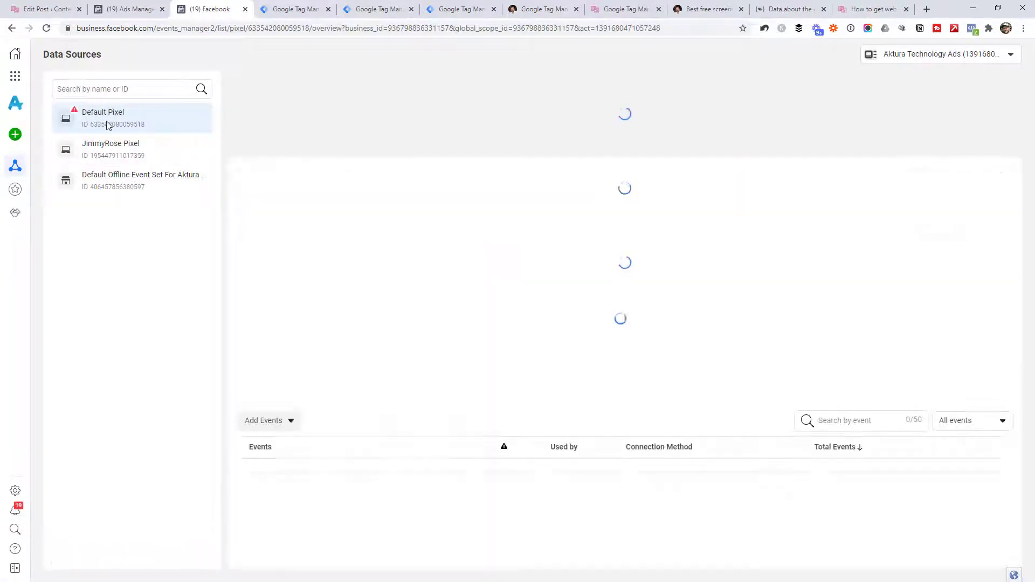
{"action": "left_click", "coordinate": [113, 127]}
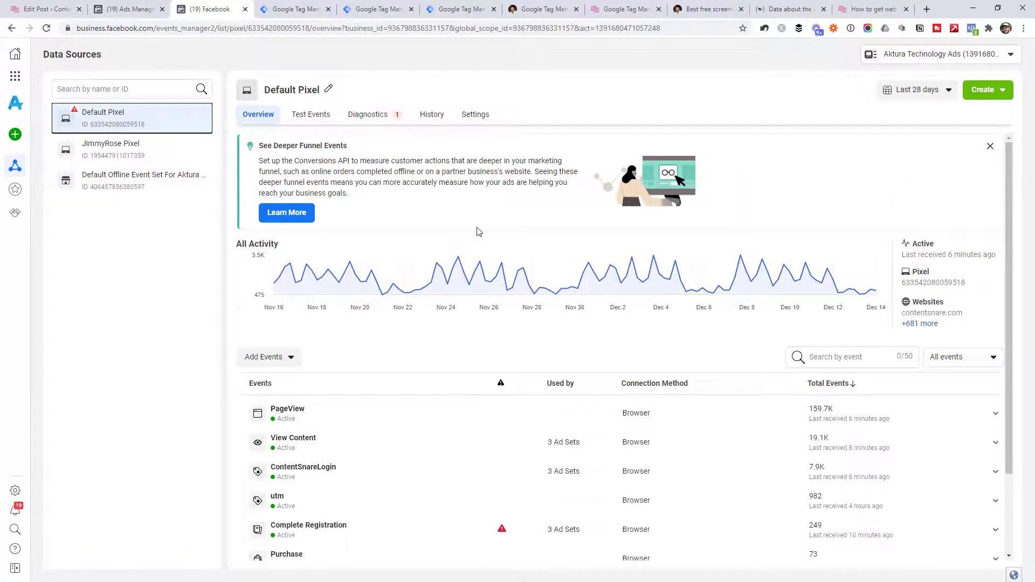
Open the View Content event's details and examine the parameters sent with its recent activities
{"action": "scroll", "coordinate": [475, 234], "scroll_direction": "down", "scroll_amount": 3}
{"action": "left_click", "coordinate": [419, 342]}
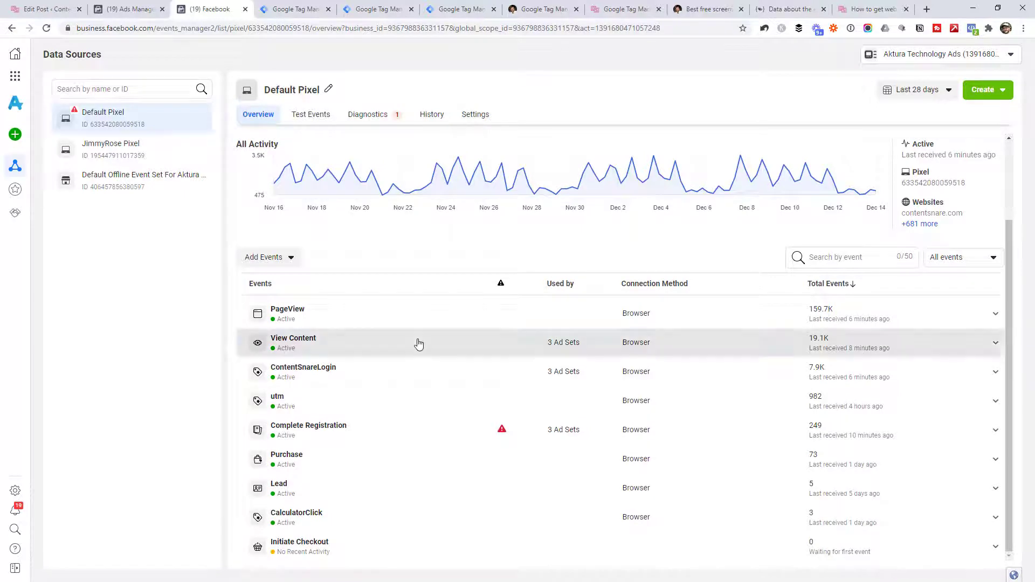
{"action": "scroll", "coordinate": [596, 363], "scroll_direction": "down", "scroll_amount": 1}
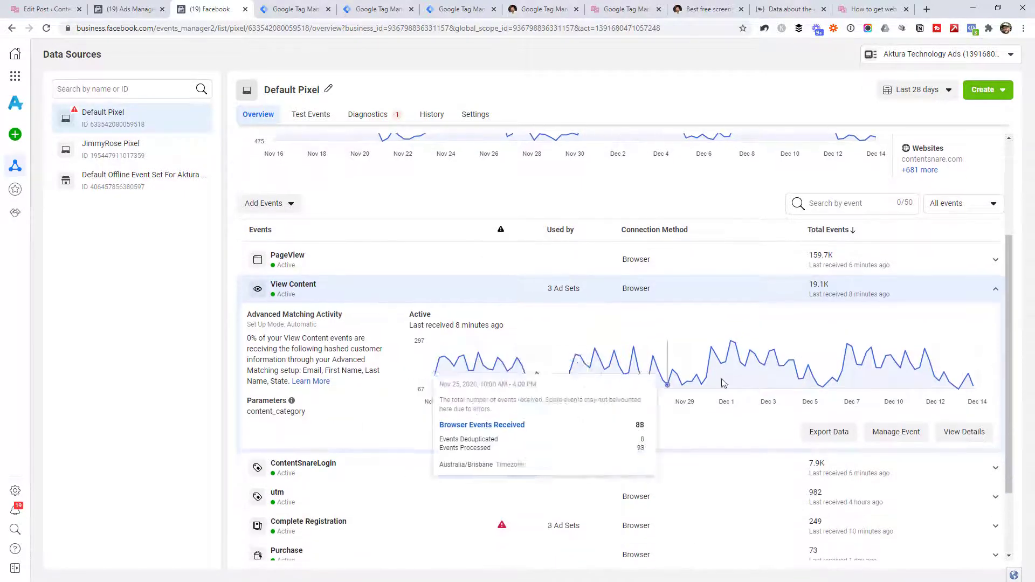
{"action": "left_click", "coordinate": [972, 434]}
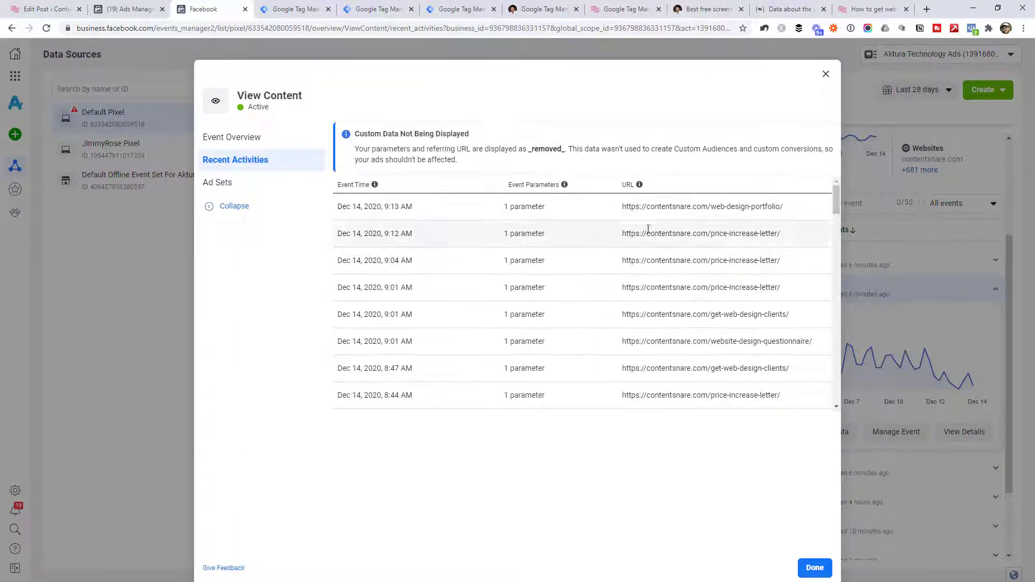
{"action": "mouse_move", "coordinate": [522, 210]}
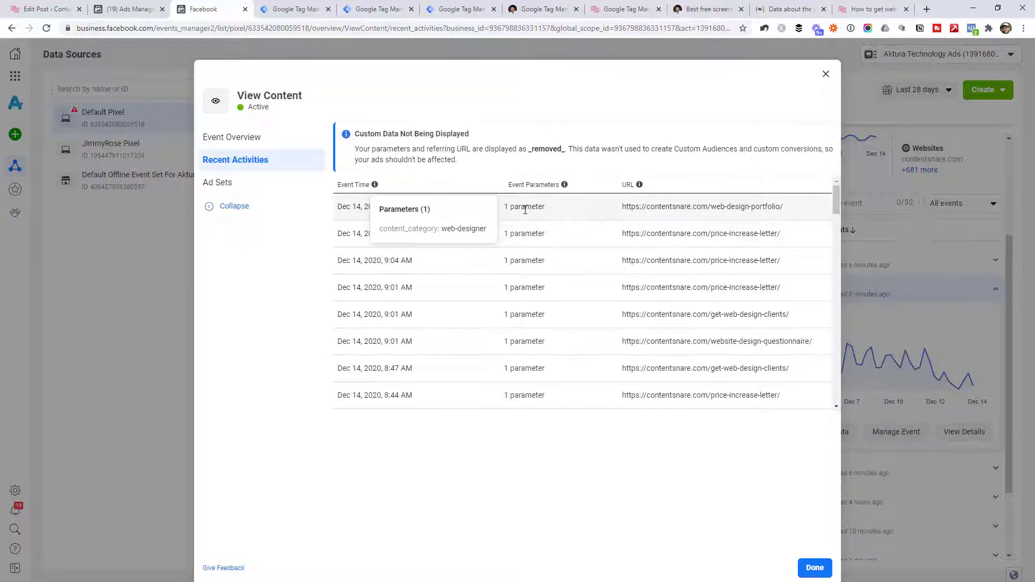
{"action": "mouse_move", "coordinate": [529, 232]}
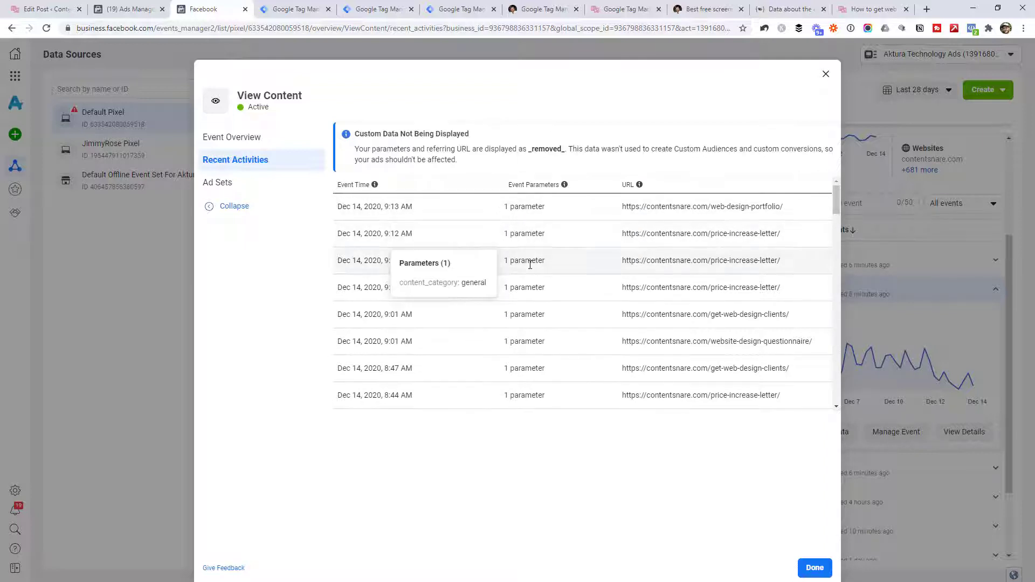
{"action": "mouse_move", "coordinate": [532, 284]}
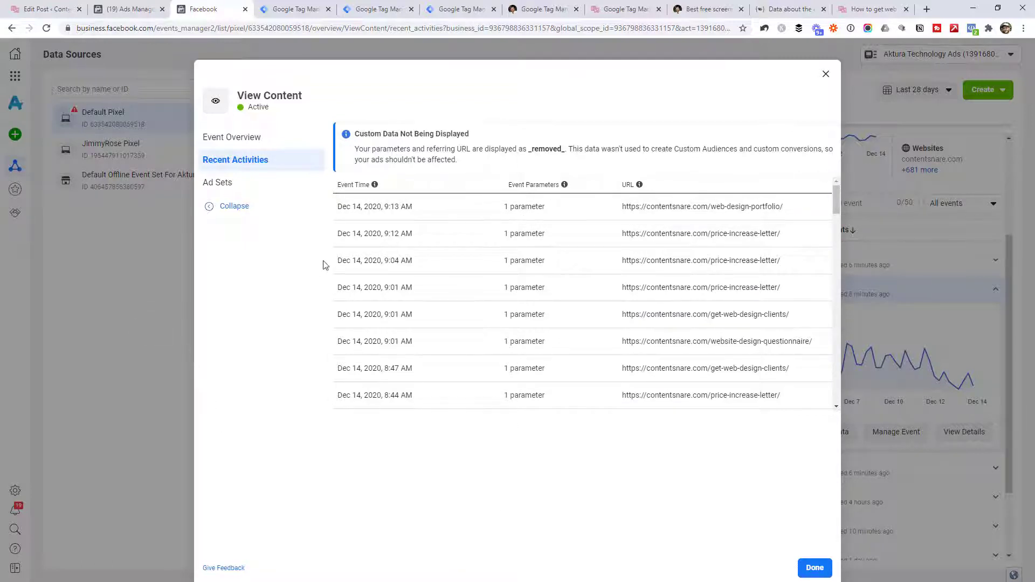
Inspect the parameter sent with the newest View Content activity and close the event details
{"action": "left_click", "coordinate": [525, 205]}
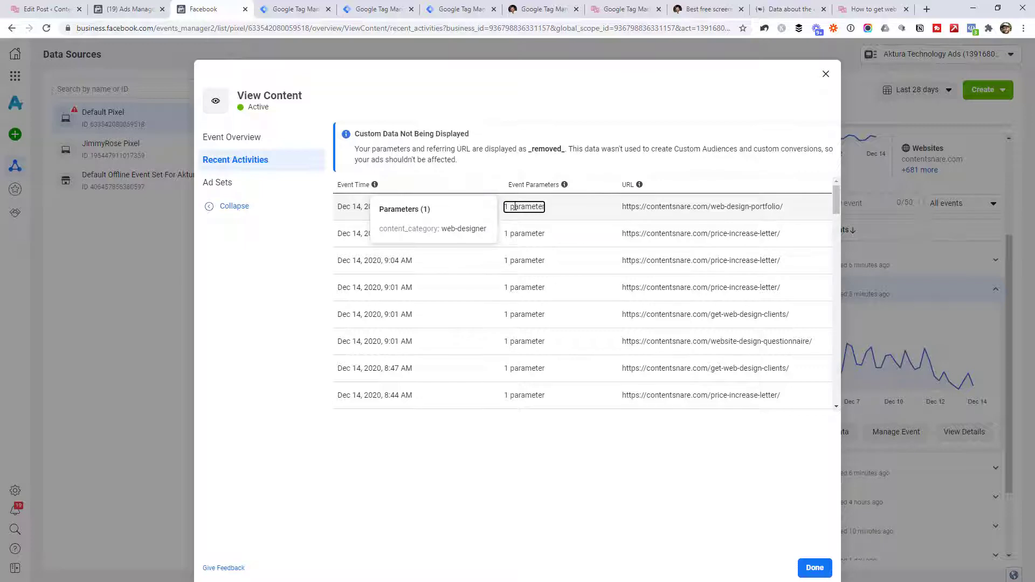
{"action": "left_click", "coordinate": [73, 318]}
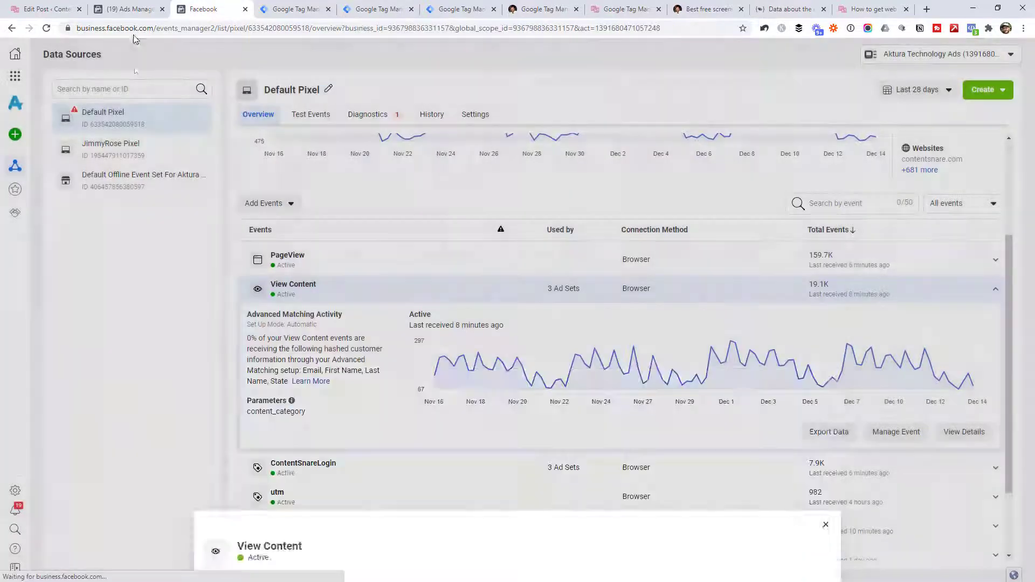
Switch to the Ads Manager Audience page and start a custom audience with Website as its source
{"action": "left_click", "coordinate": [155, 13]}
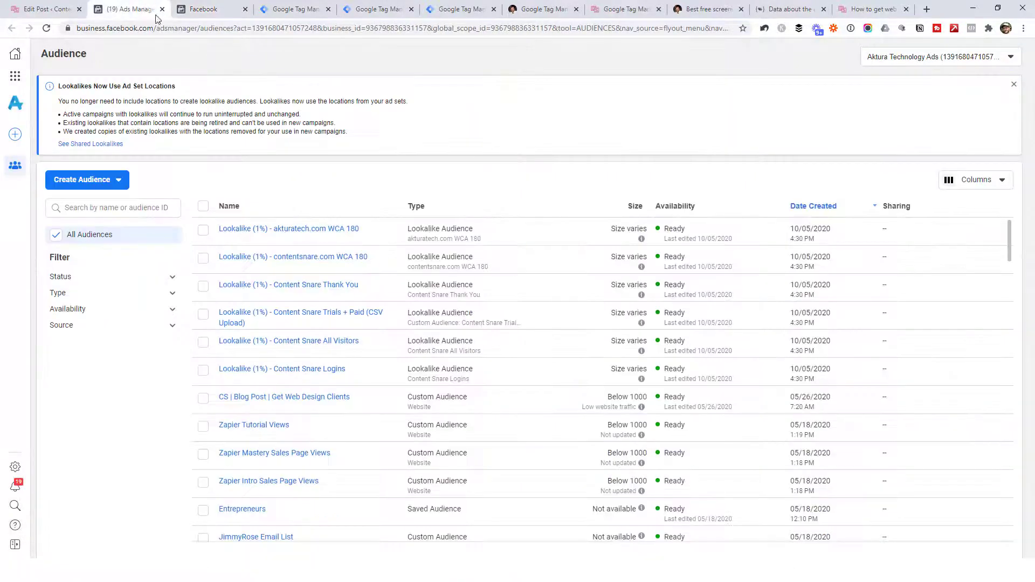
{"action": "left_click", "coordinate": [95, 183]}
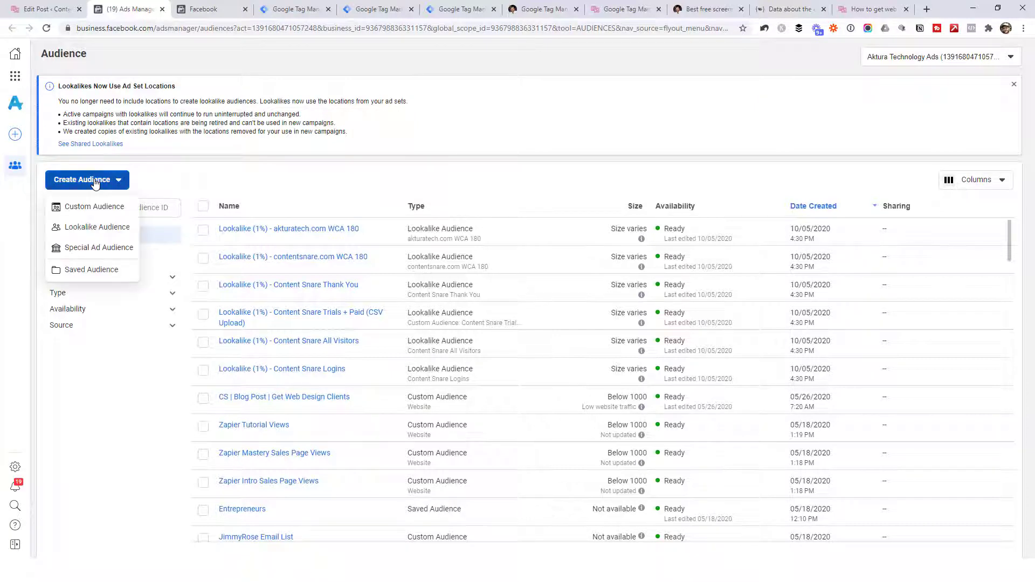
{"action": "left_click", "coordinate": [95, 207]}
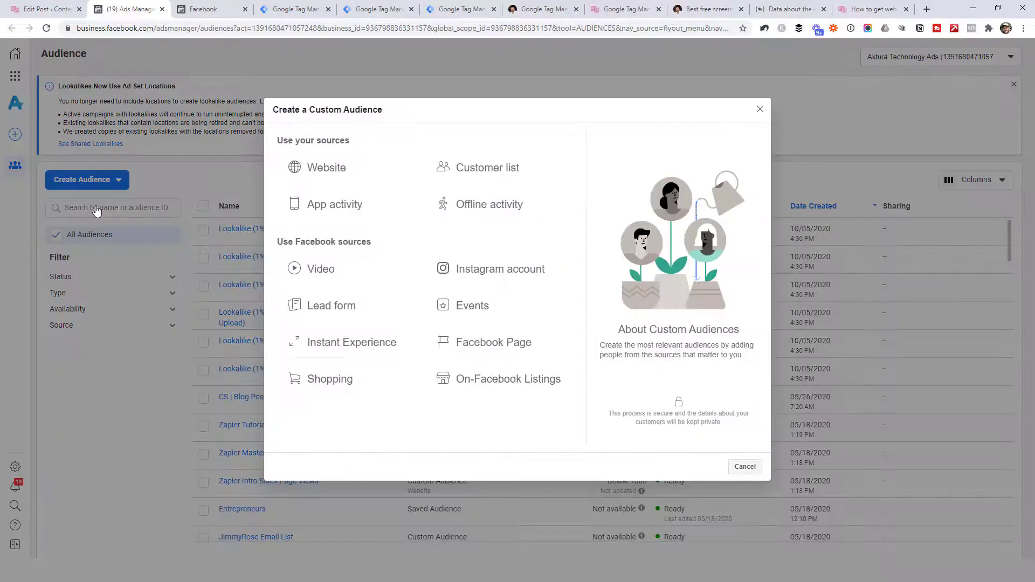
{"action": "left_click", "coordinate": [317, 172]}
Base the website custom audience on the Default Pixel and its ViewContent event
{"action": "left_click", "coordinate": [343, 211]}
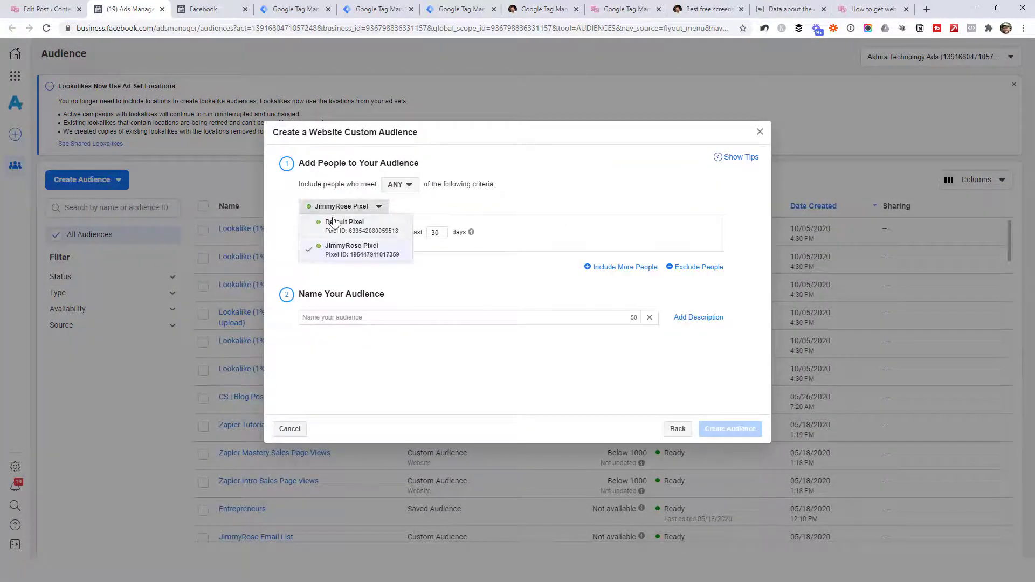
{"action": "left_click", "coordinate": [336, 219]}
{"action": "left_click", "coordinate": [344, 237]}
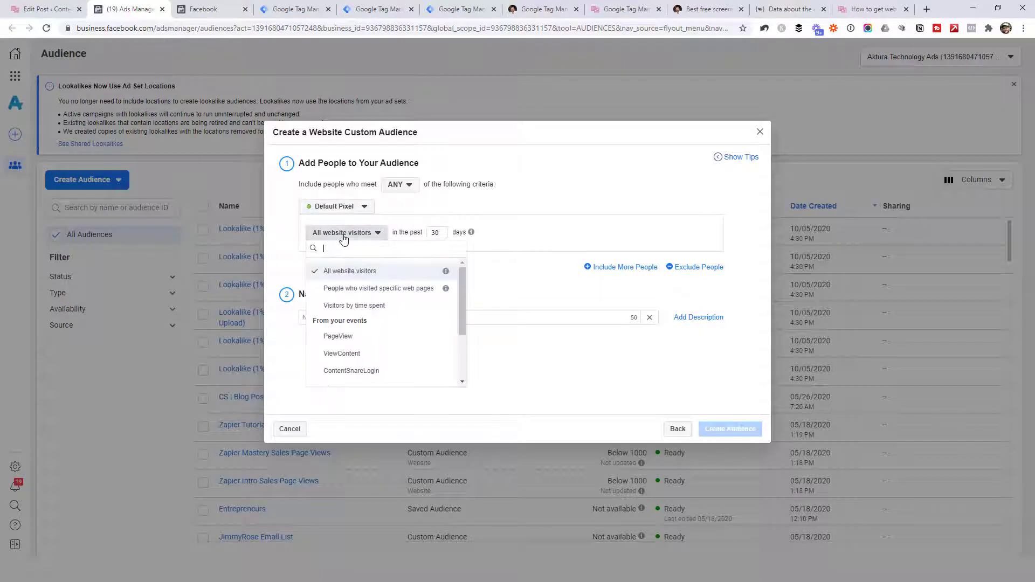
{"action": "left_click", "coordinate": [356, 355]}
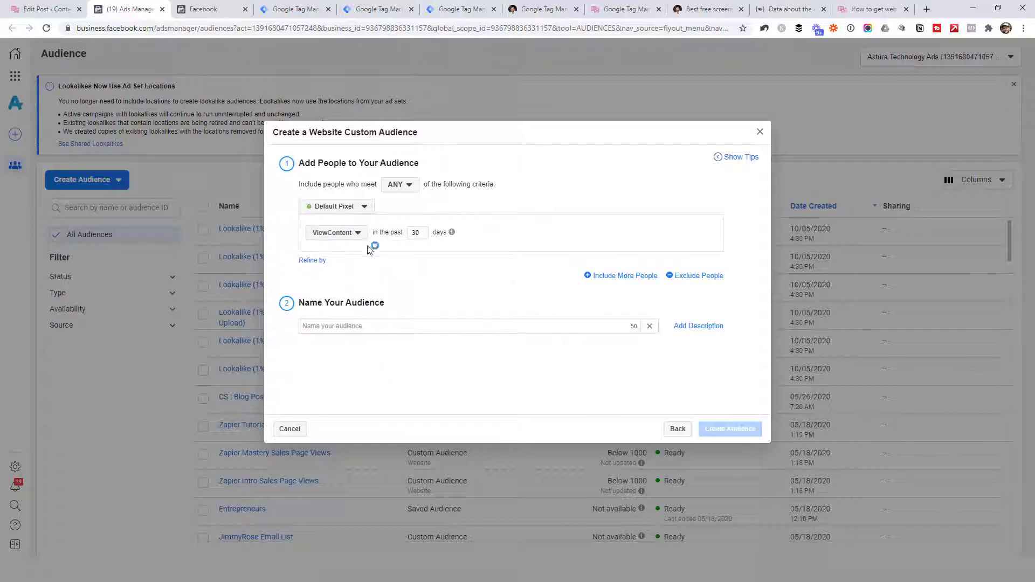
Refine the ViewContent criterion by parameter so that content_category contains web-designer
{"action": "left_click", "coordinate": [313, 260]}
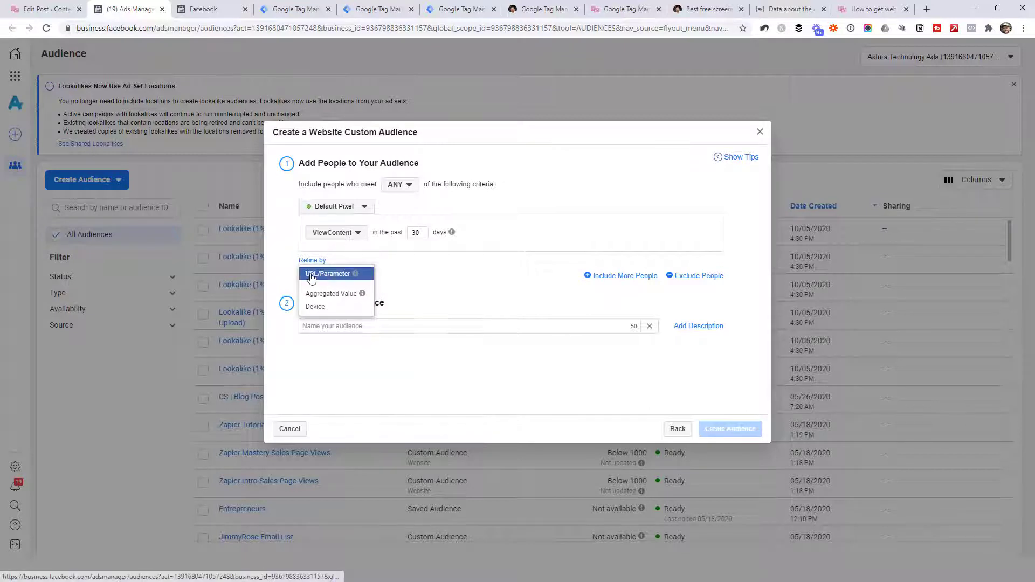
{"action": "left_click", "coordinate": [311, 275]}
{"action": "left_click", "coordinate": [330, 264]}
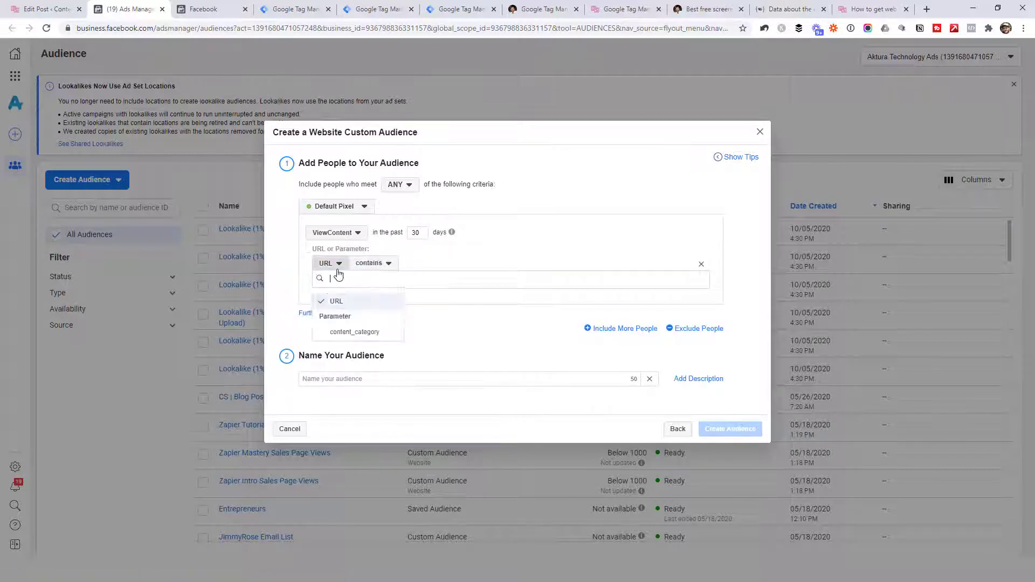
{"action": "left_click", "coordinate": [352, 333]}
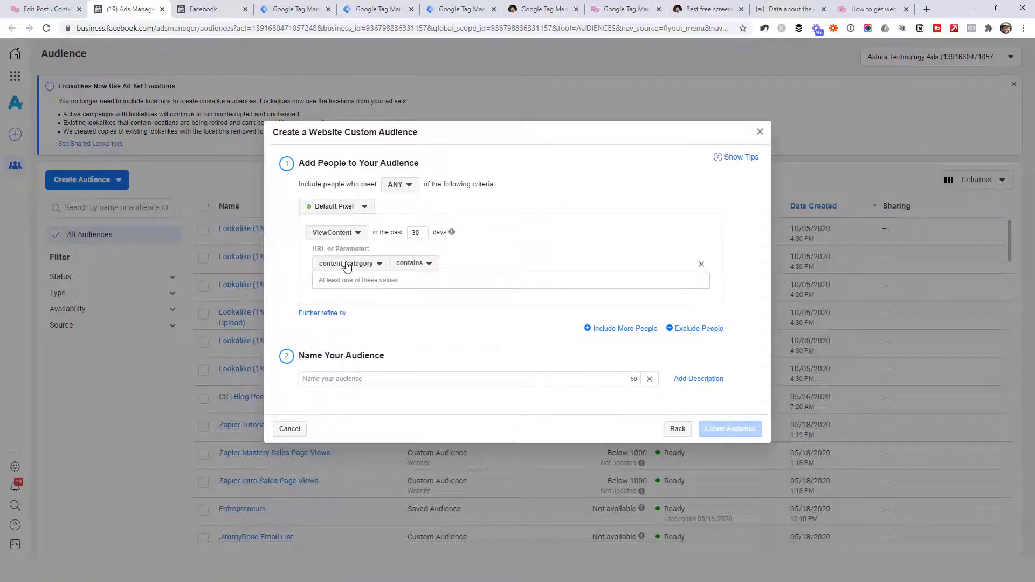
{"action": "type", "text": "web-designer"}
Enter a name beginning with "Web Des" for the new audience
{"action": "left_click", "coordinate": [372, 382]}
{"action": "type", "text": "Web Des"}
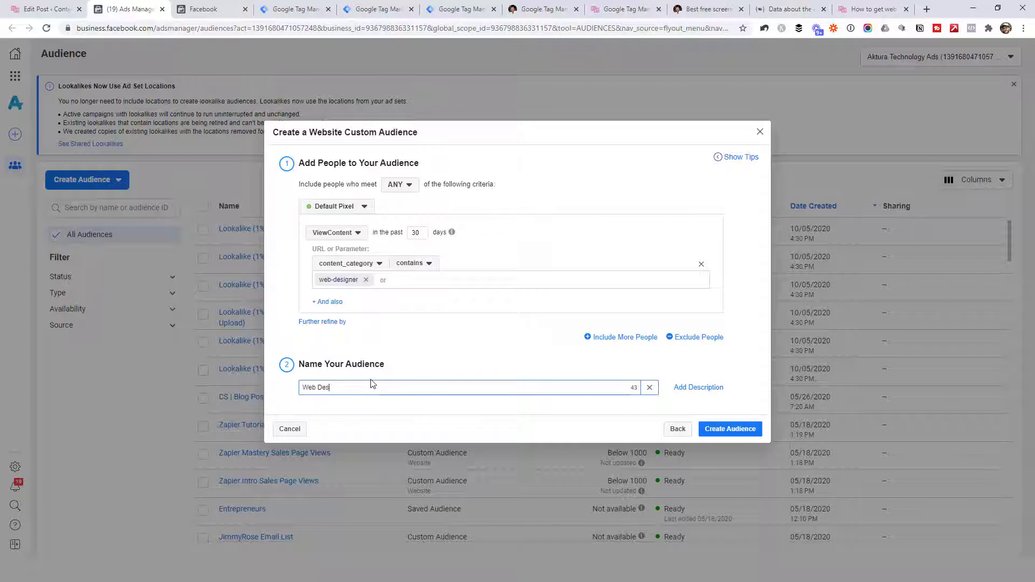